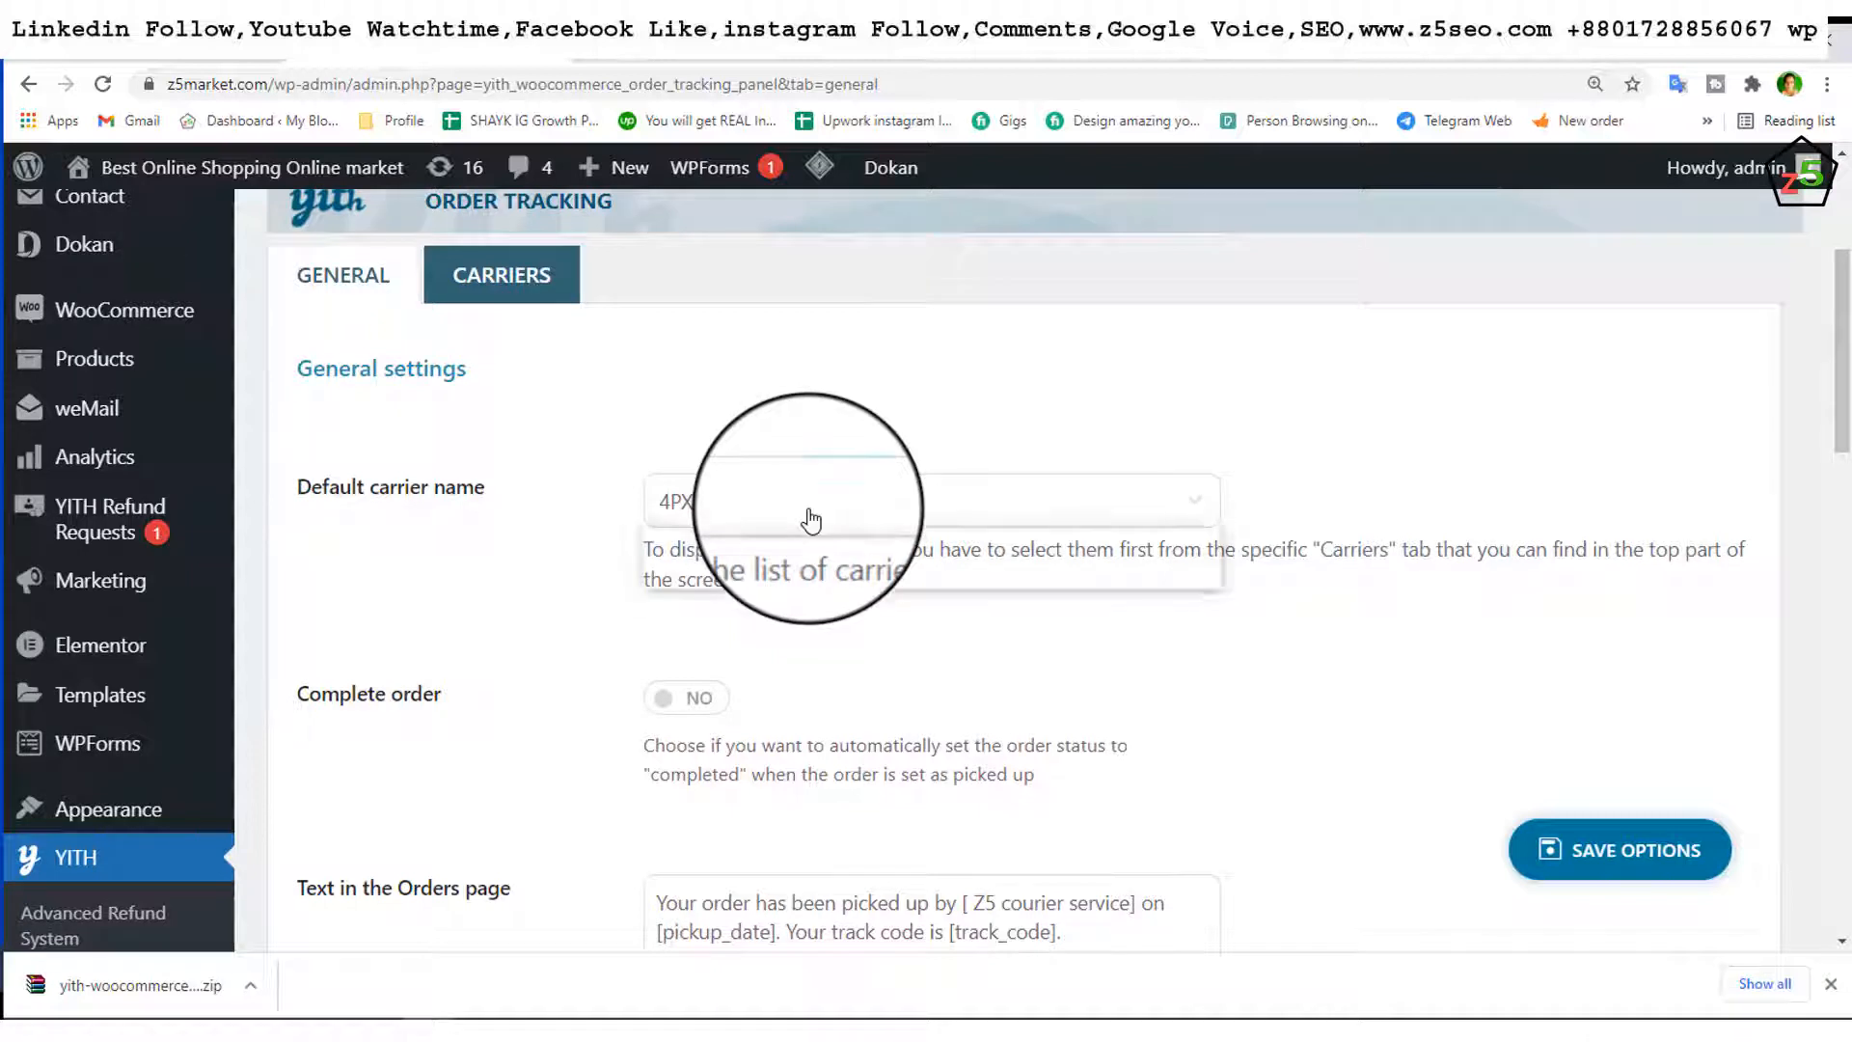
Step: Change the Order Tracking default carrier from 4PX to 'No carrier selected'
{"action": "left_click", "coordinate": [810, 521]}
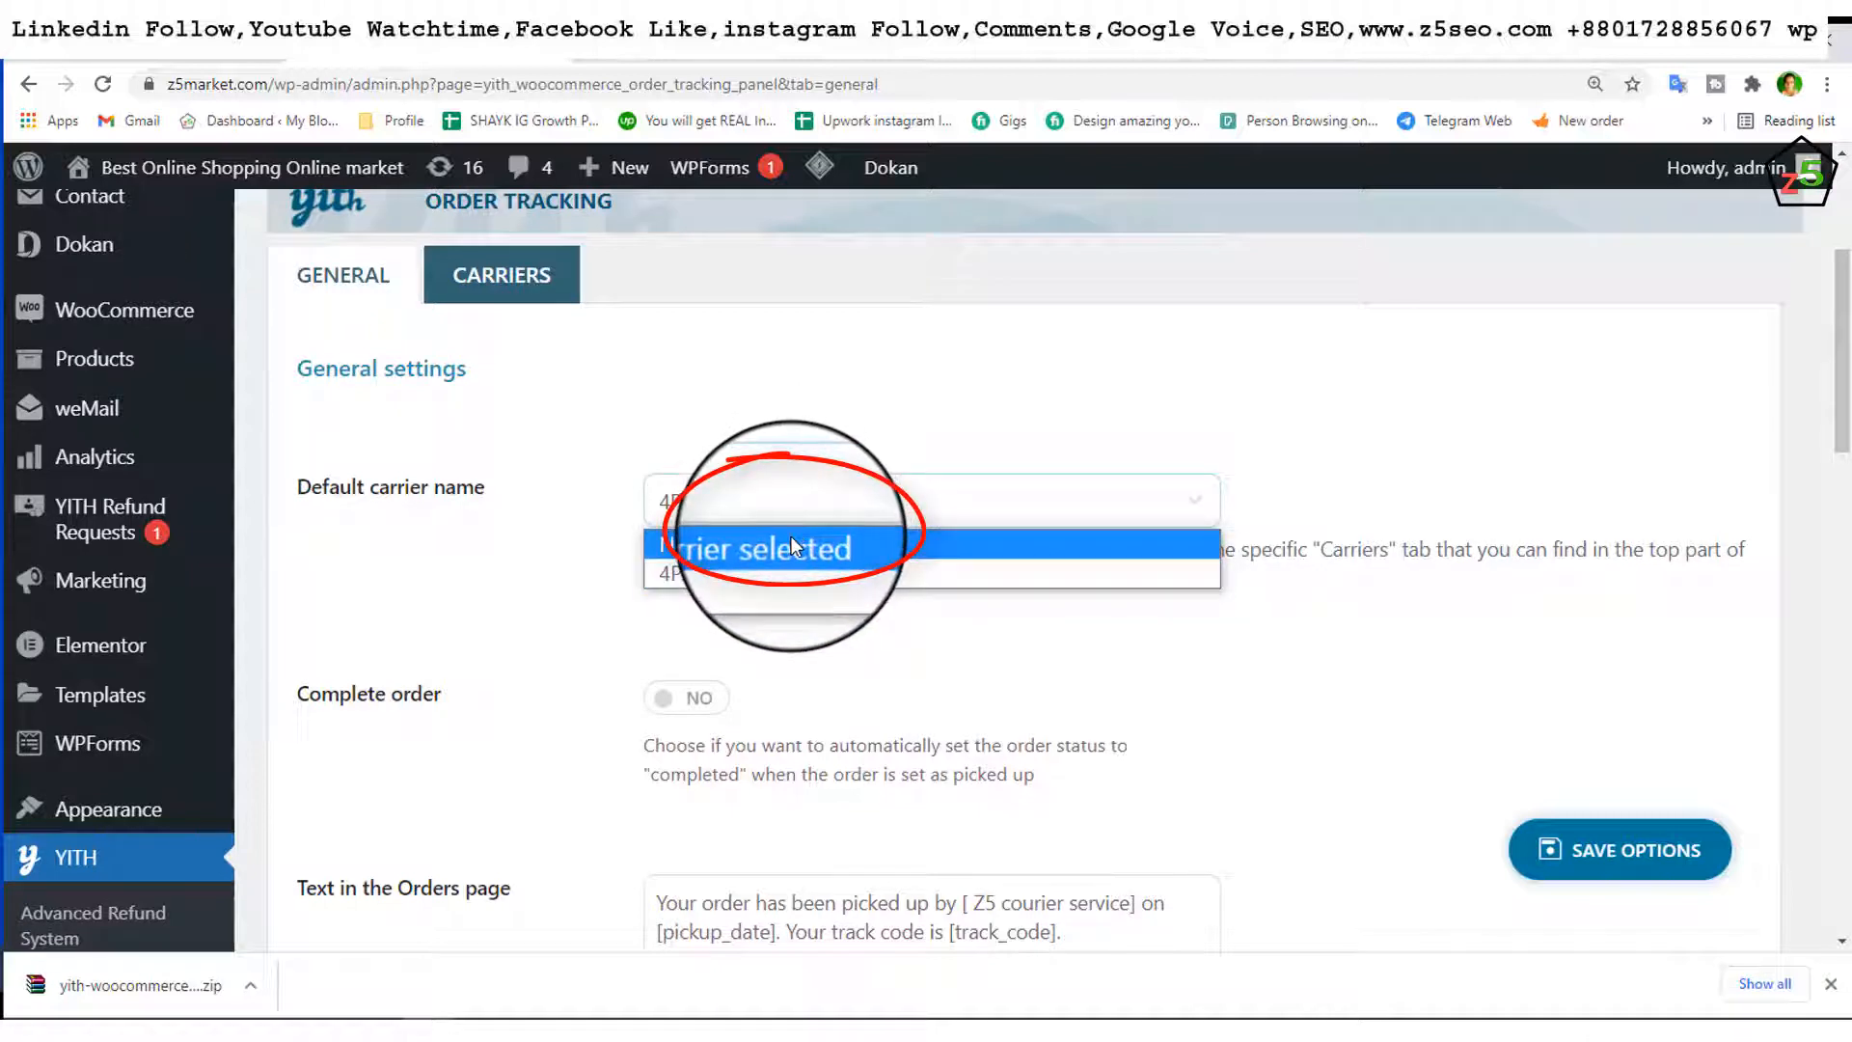
{"action": "left_click", "coordinate": [791, 547]}
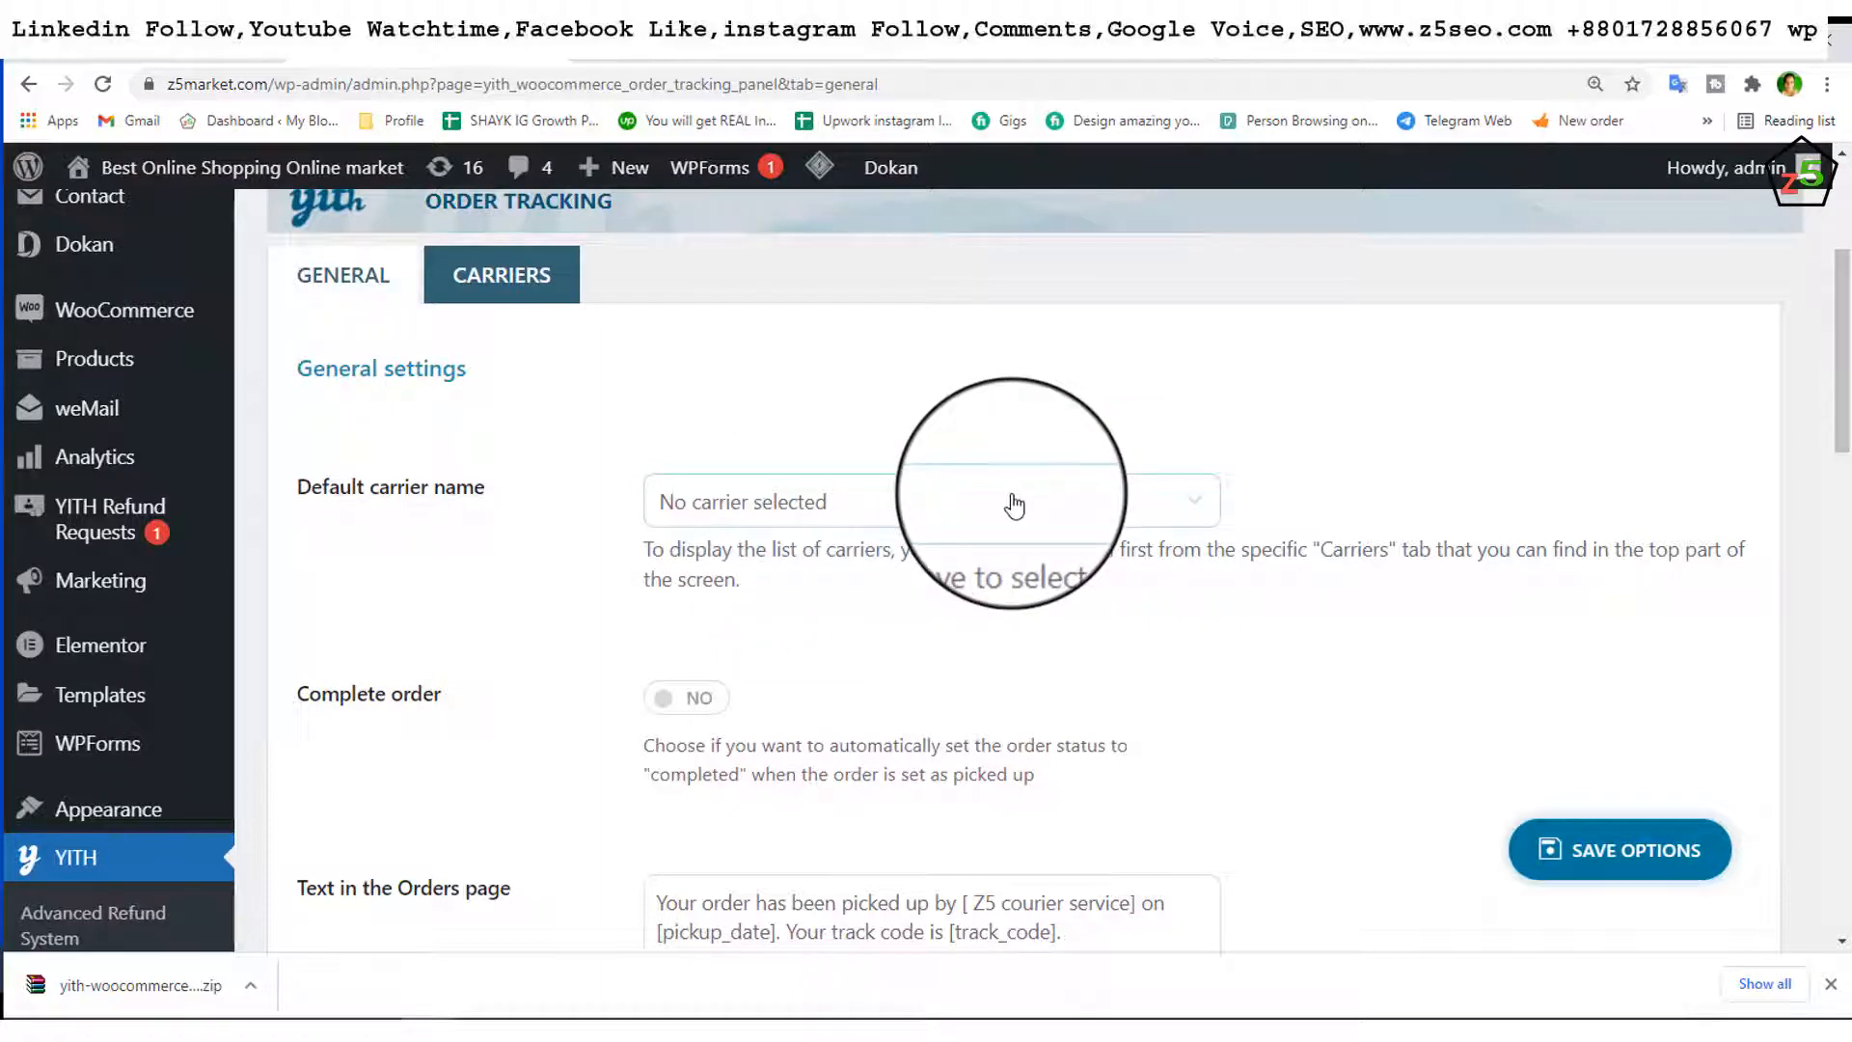
{"action": "scroll", "coordinate": [1014, 504], "scroll_direction": "down", "scroll_amount": 2}
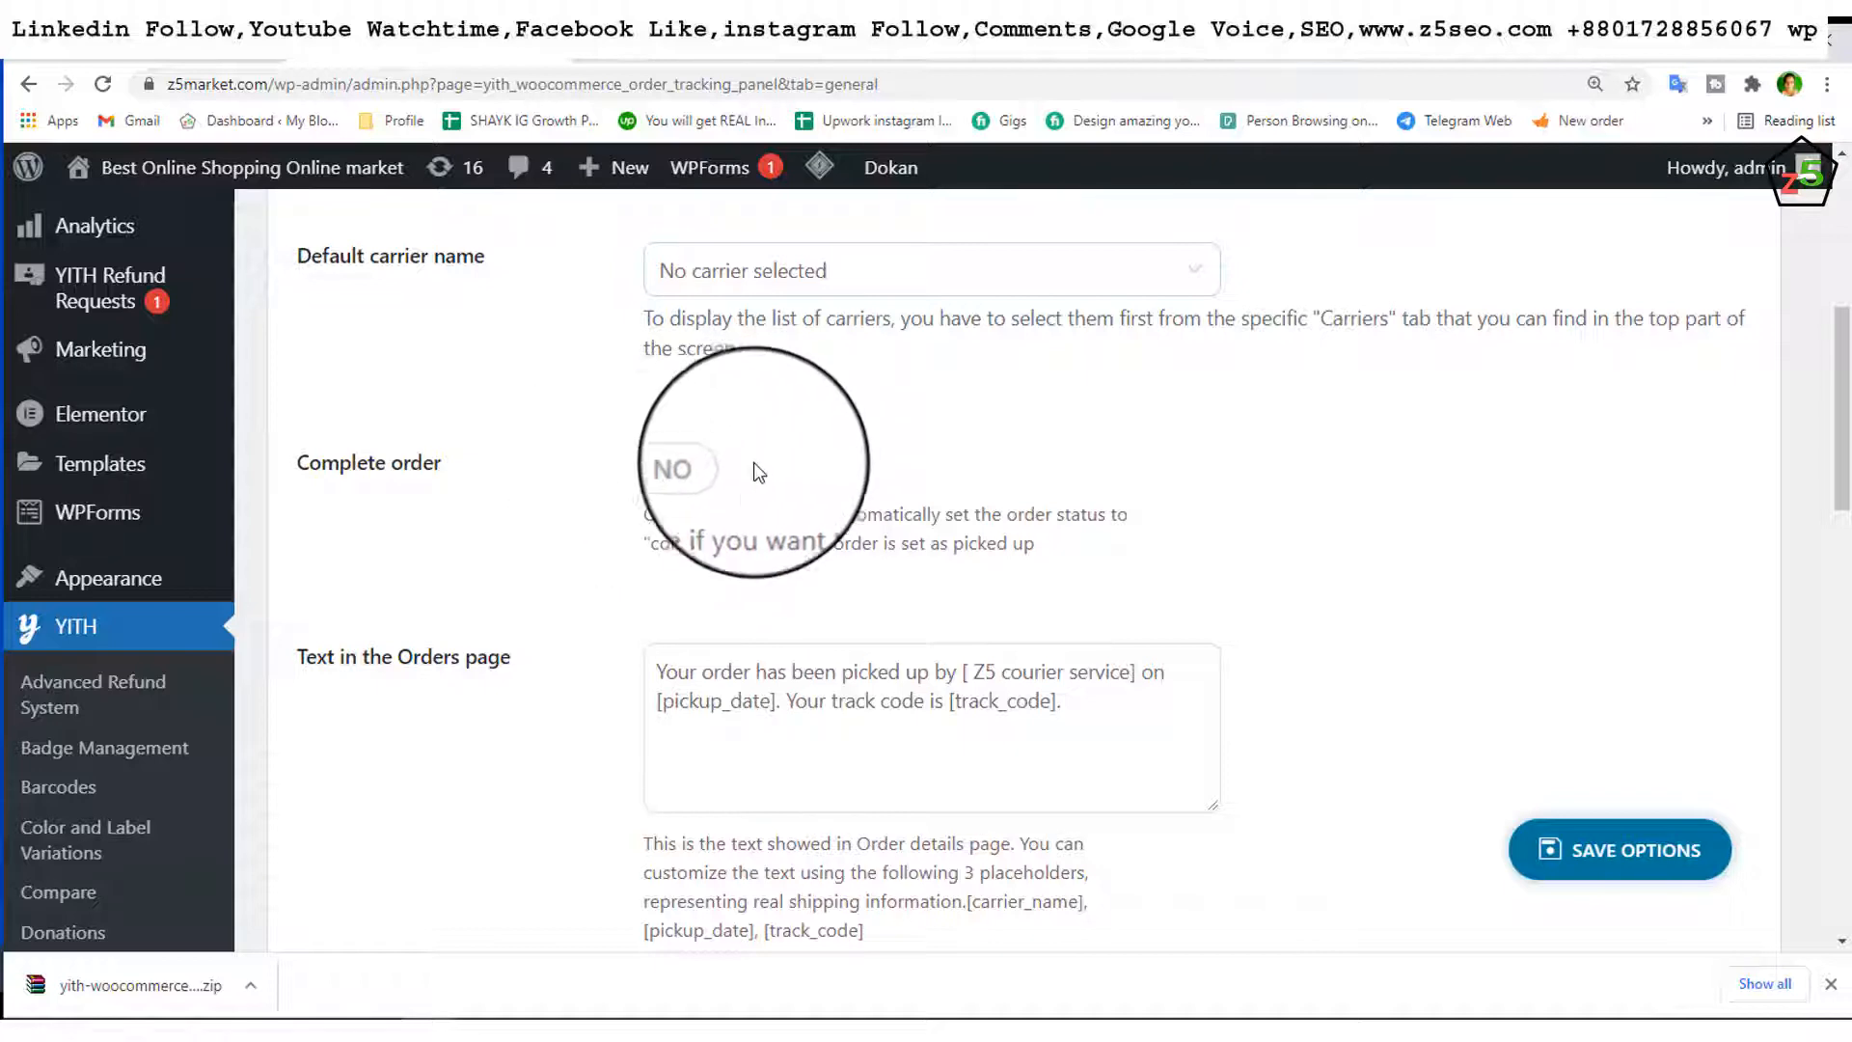
{"action": "scroll", "coordinate": [747, 478], "scroll_direction": "down", "scroll_amount": 2}
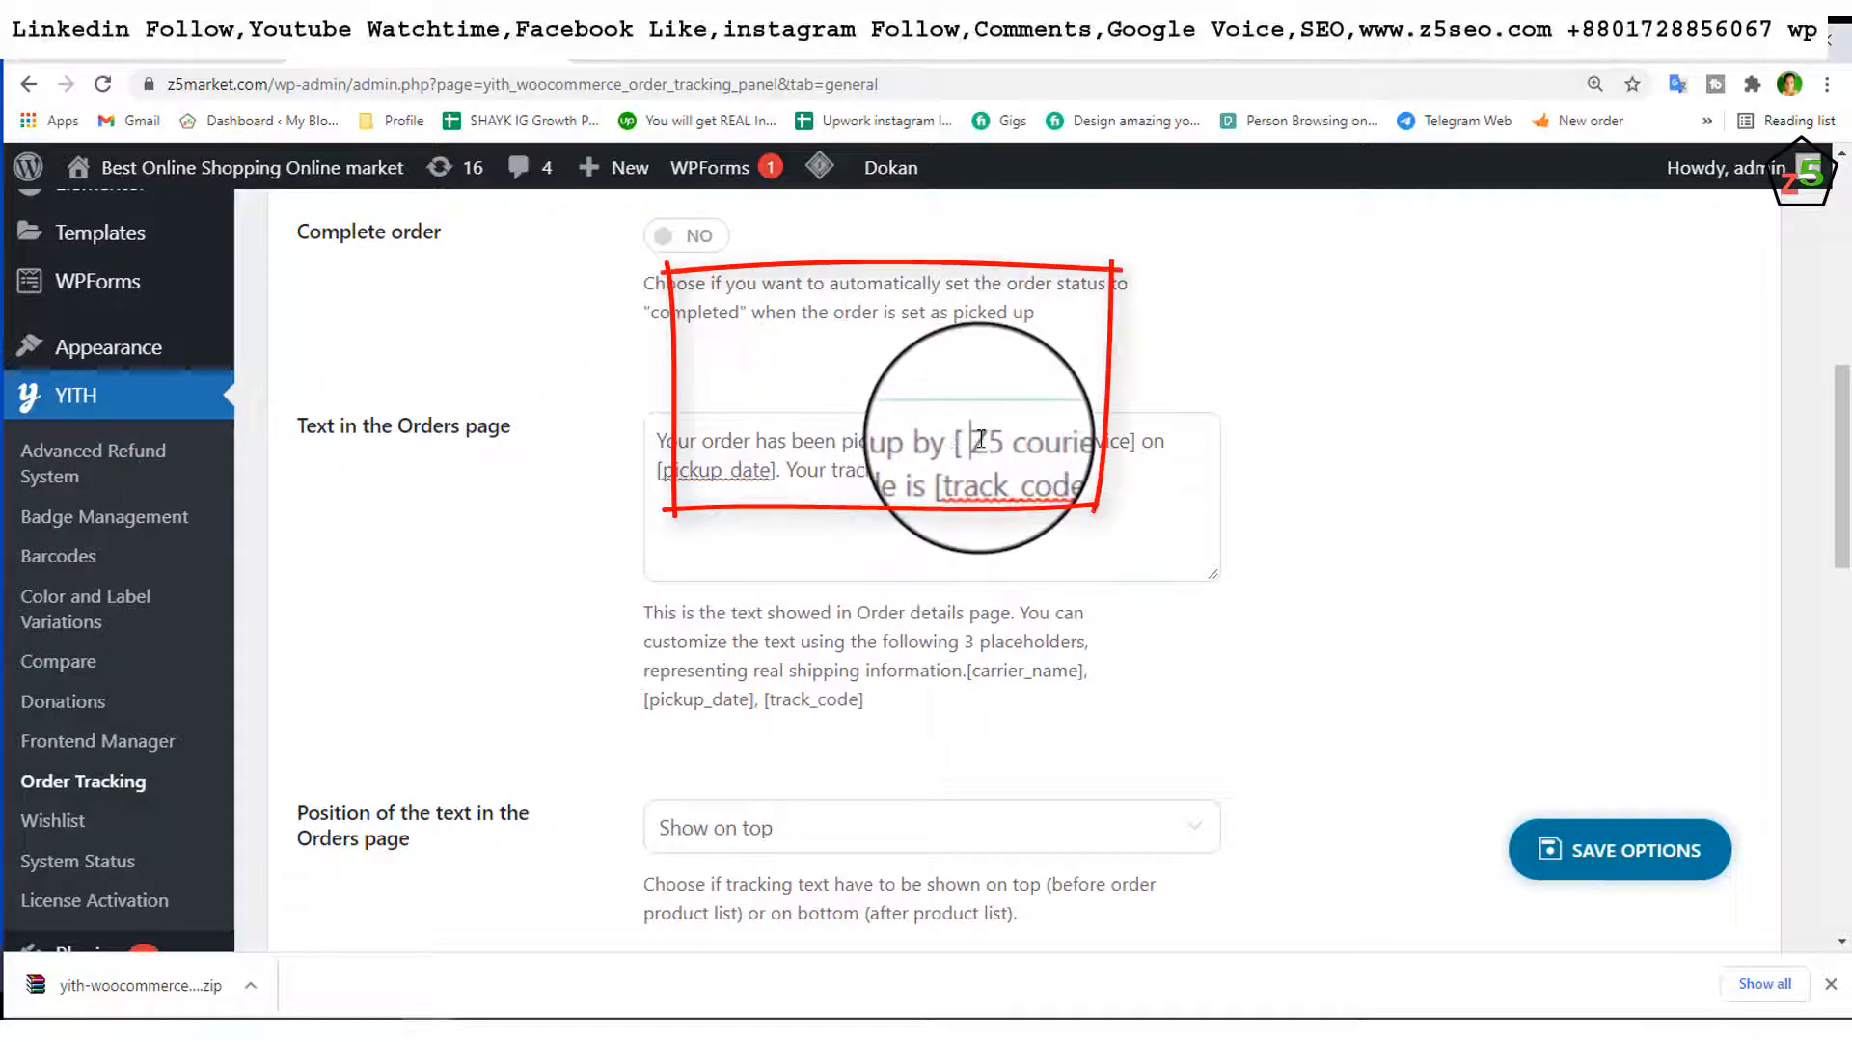
{"action": "left_click_drag", "start_coordinate": [973, 440], "coordinate": [1128, 435]}
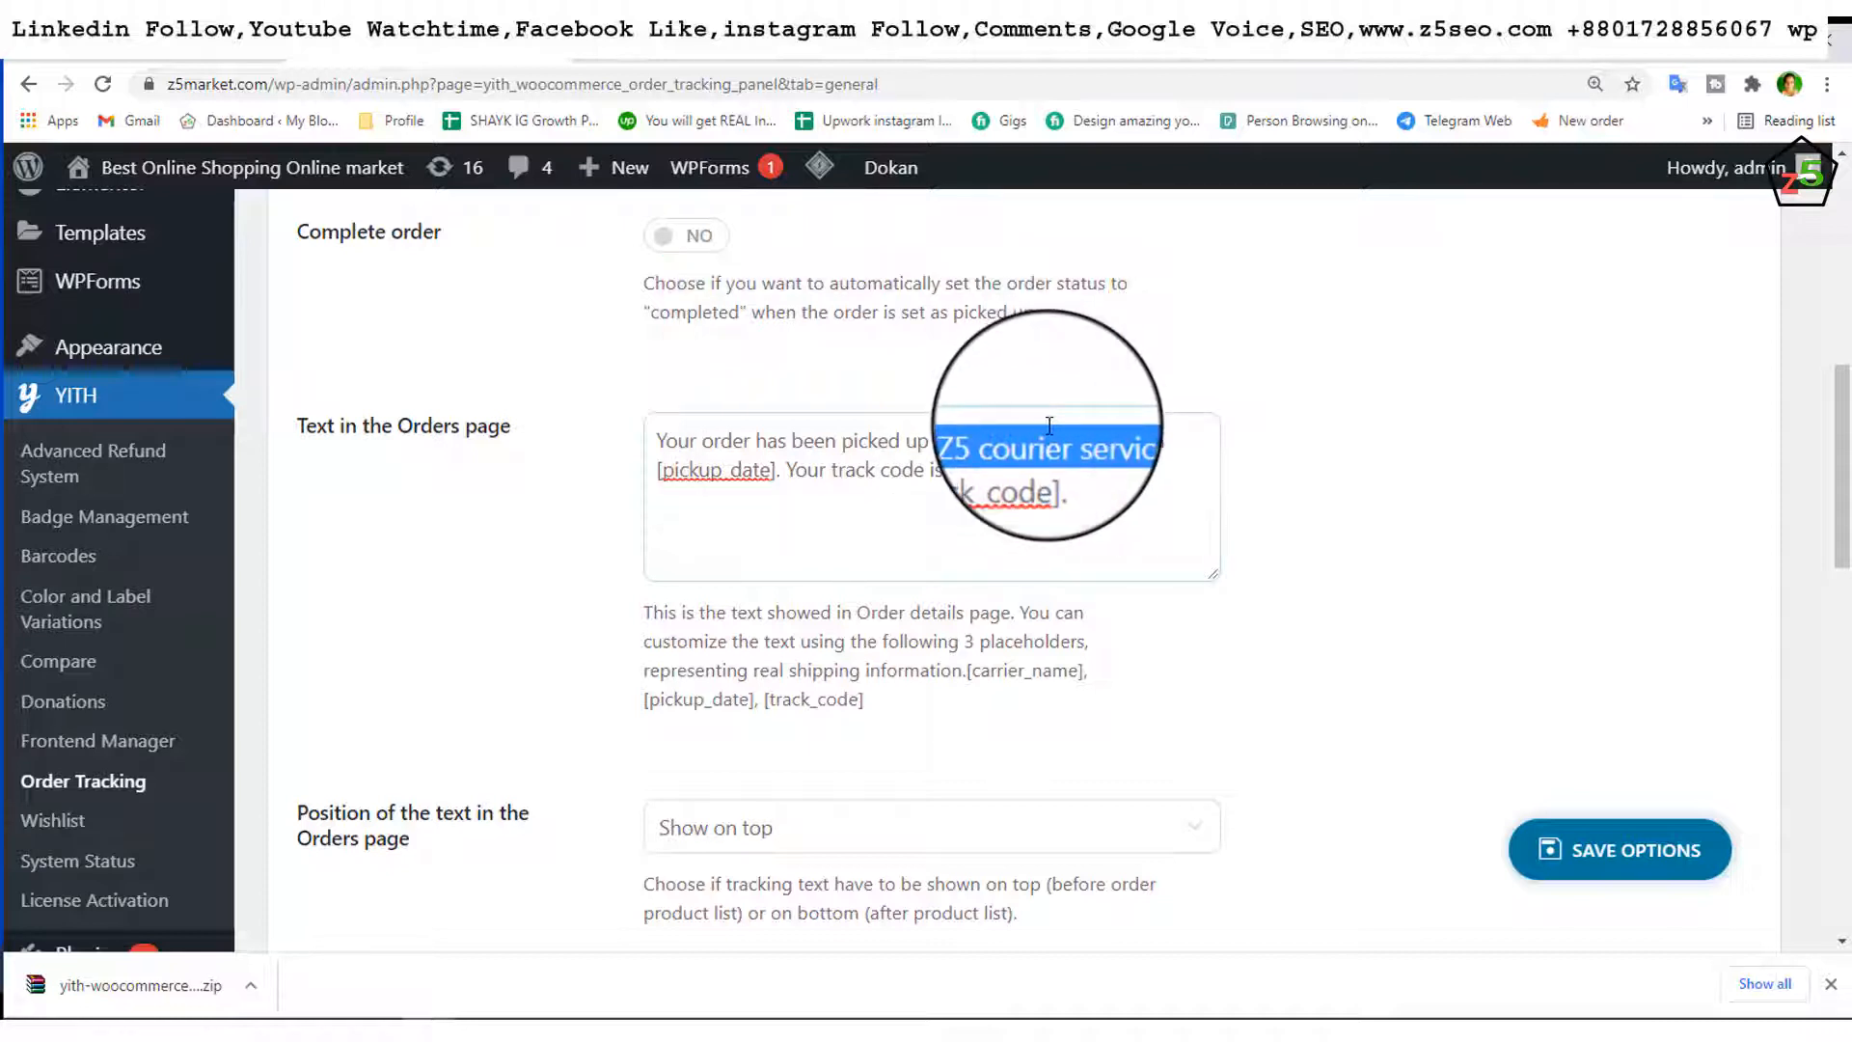
{"action": "left_click", "coordinate": [1074, 479]}
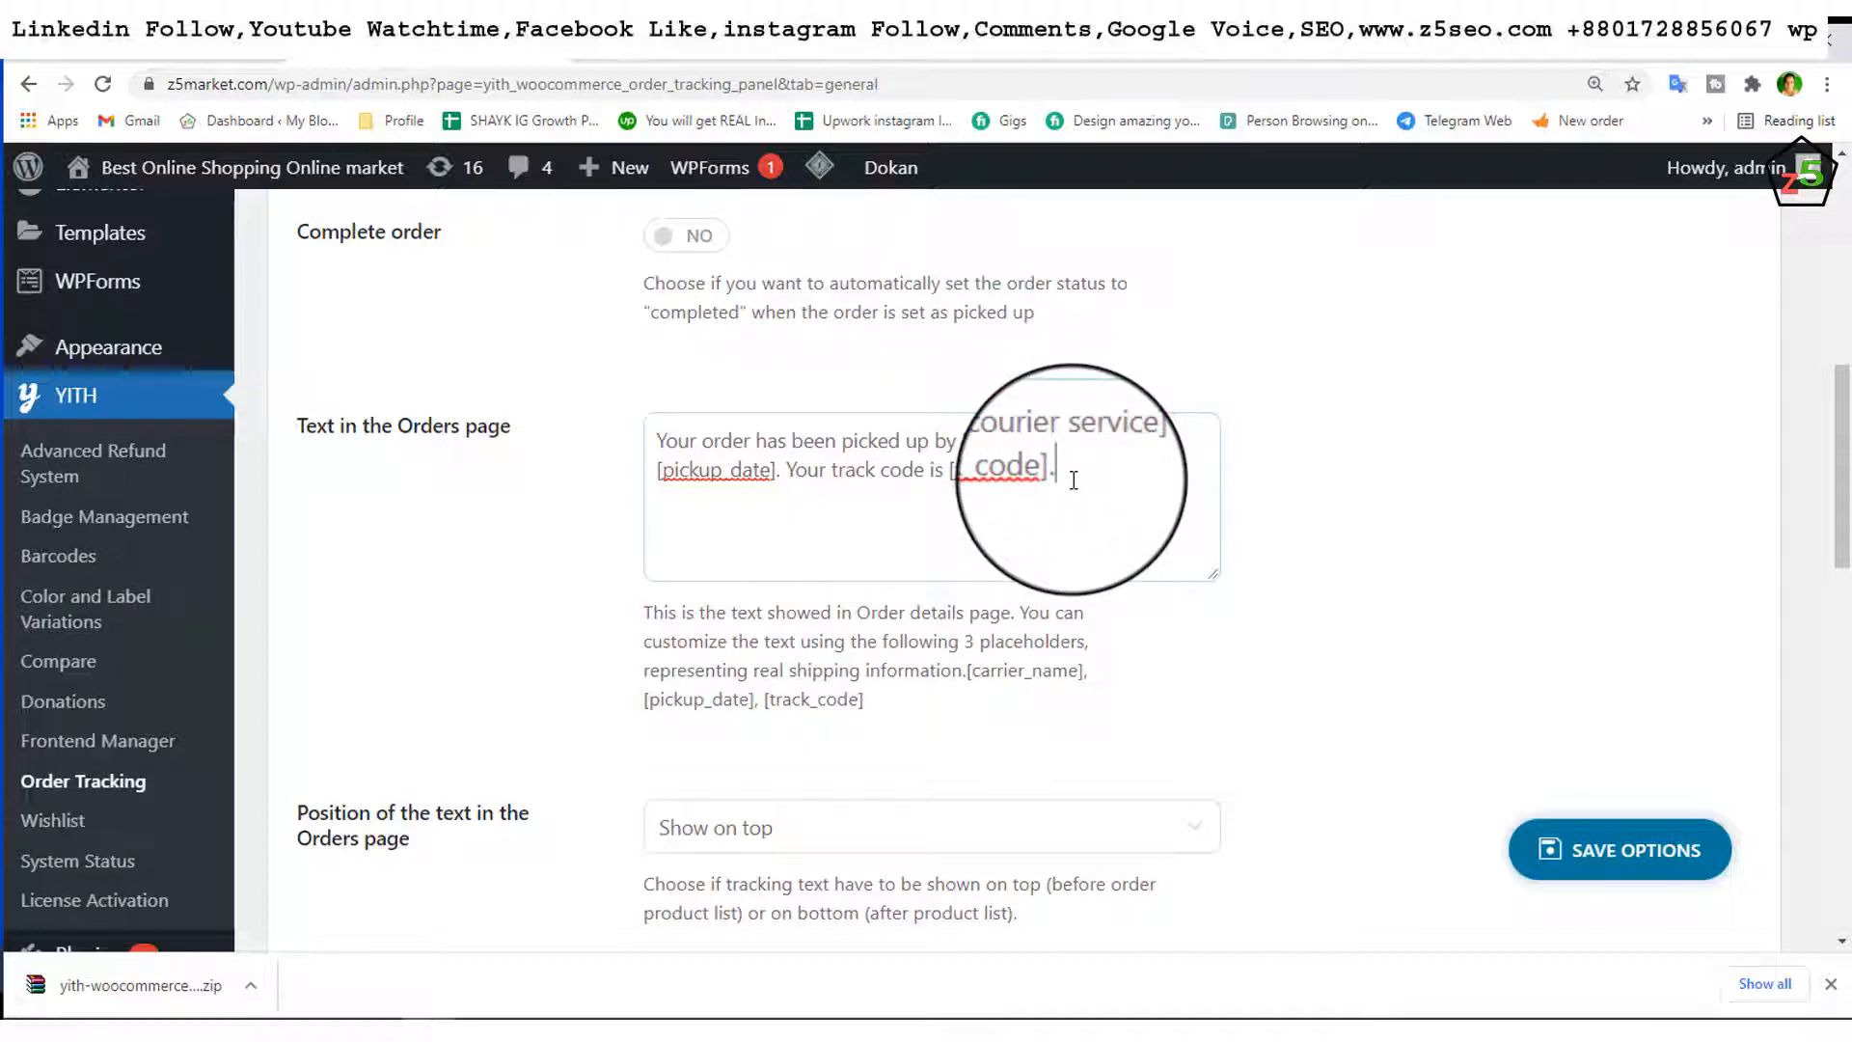
{"action": "scroll", "coordinate": [1074, 480], "scroll_direction": "down", "scroll_amount": 1}
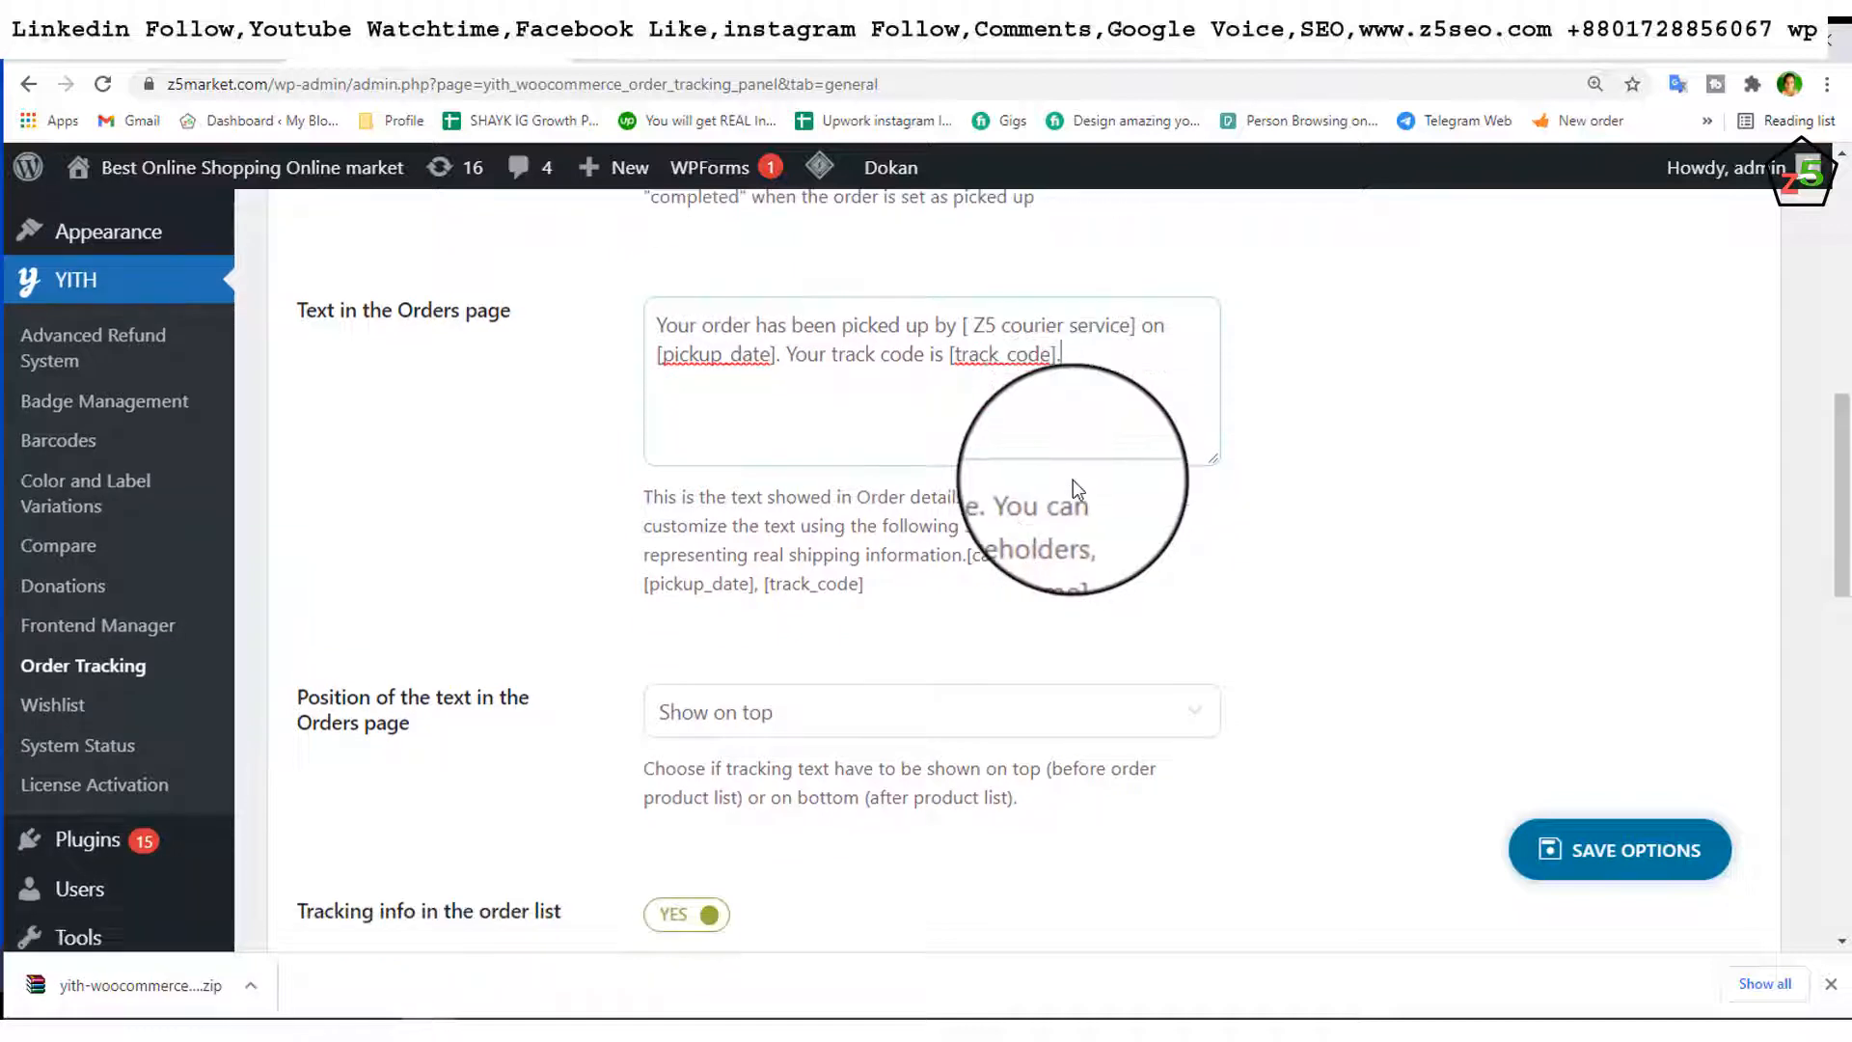
{"action": "scroll", "coordinate": [1073, 479], "scroll_direction": "down", "scroll_amount": 2}
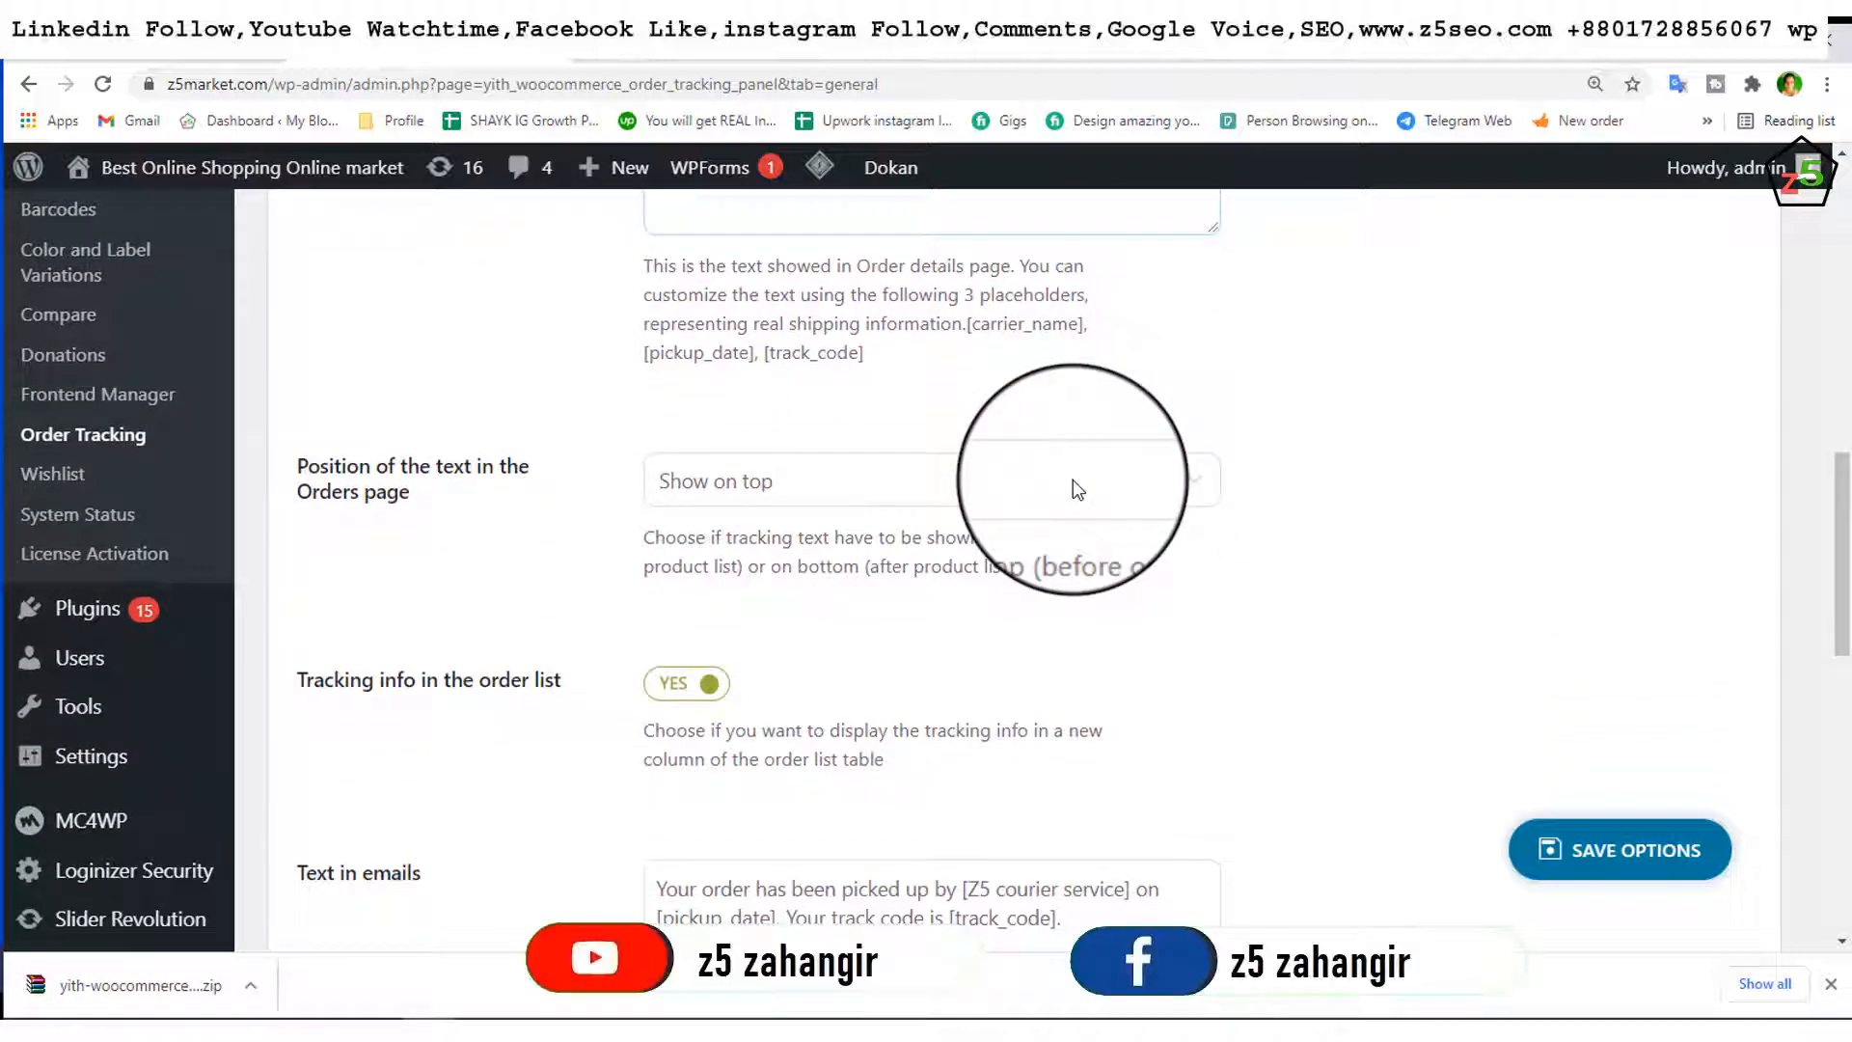
{"action": "scroll", "coordinate": [1073, 482], "scroll_direction": "down", "scroll_amount": 1}
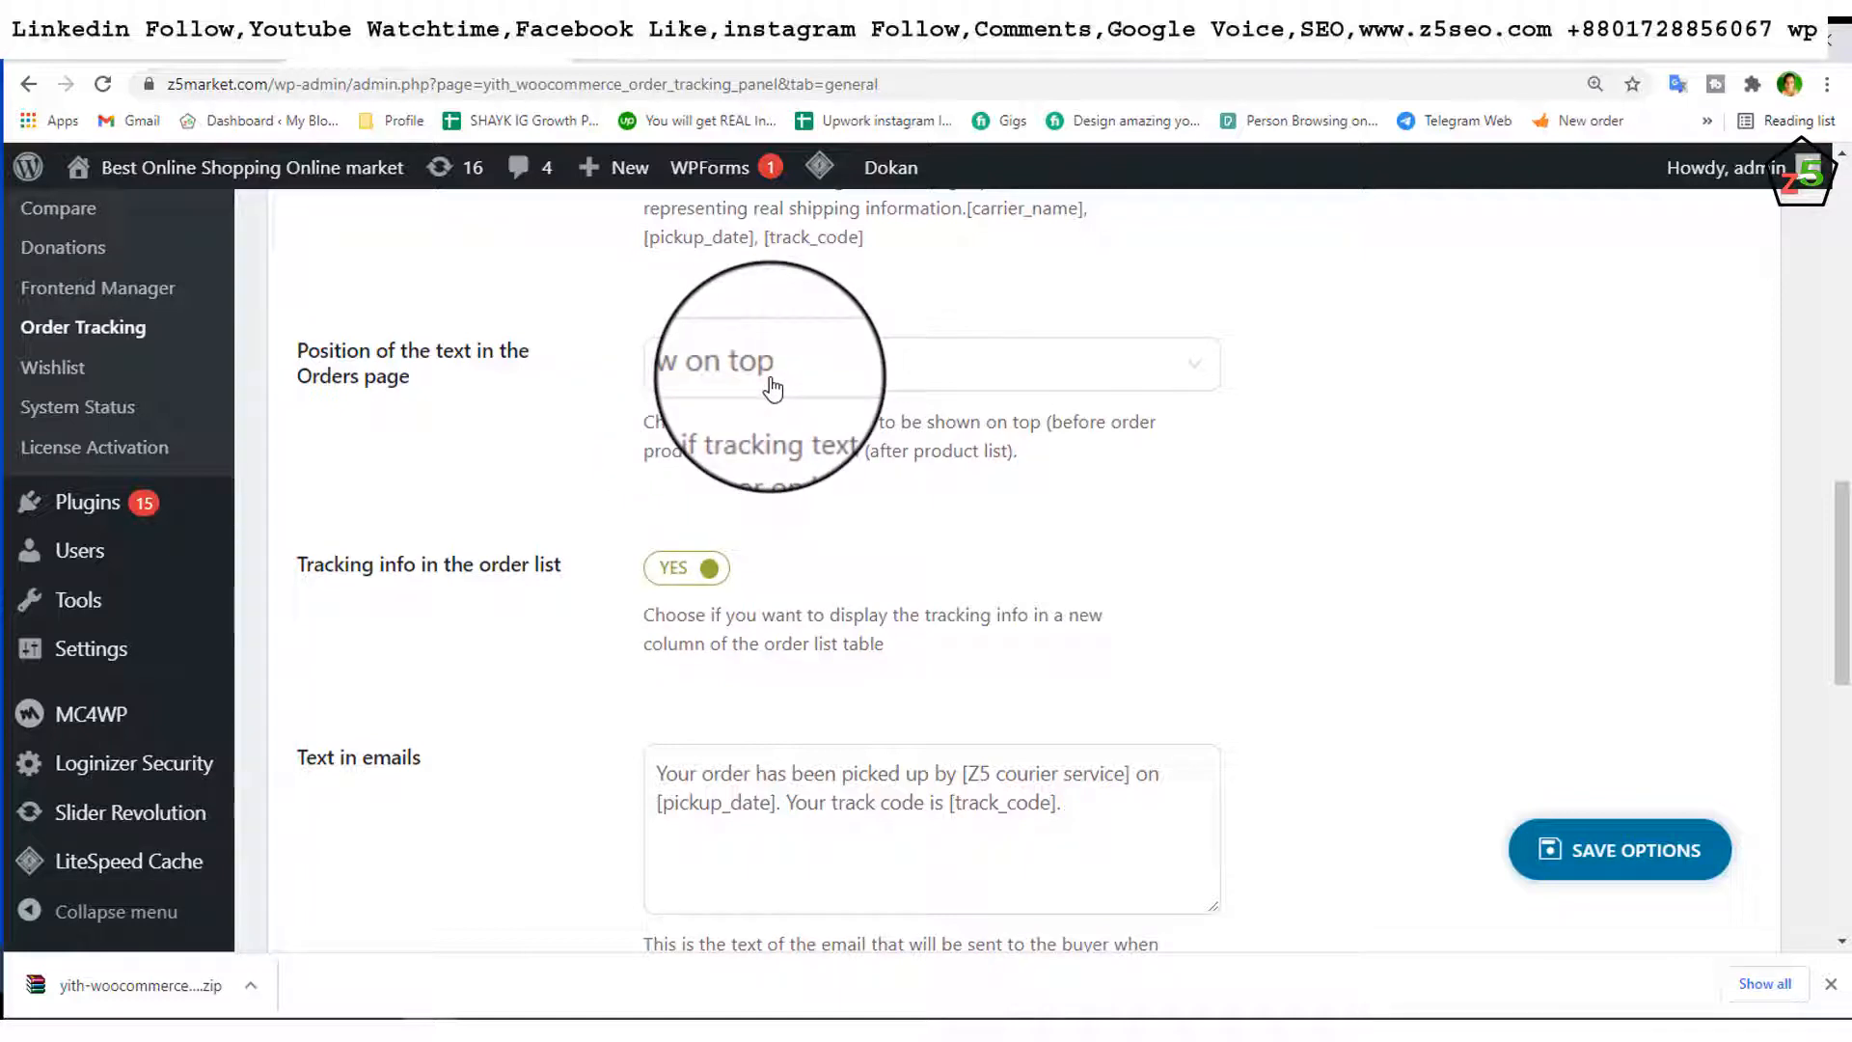
{"action": "scroll", "coordinate": [762, 367], "scroll_direction": "down", "scroll_amount": 2}
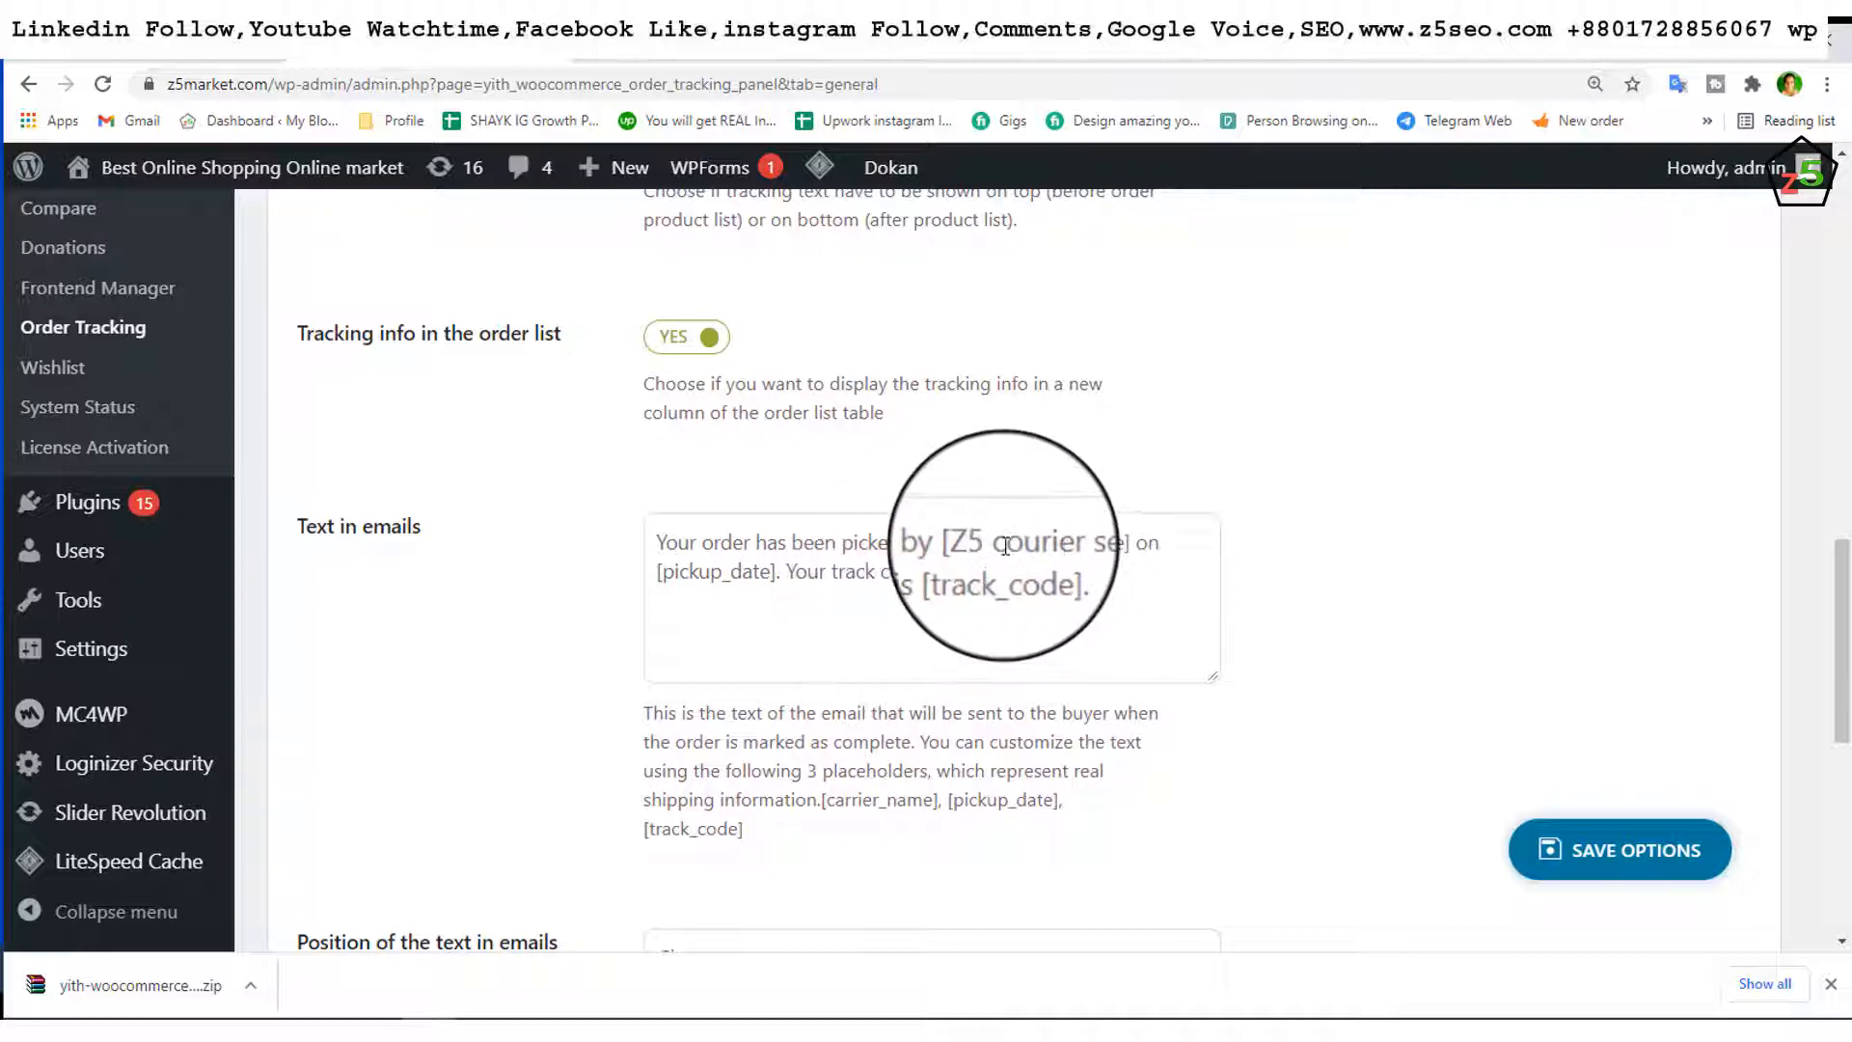
Step: Highlight the courier name in the email text, then save the Order Tracking options
{"action": "left_click_drag", "start_coordinate": [963, 545], "coordinate": [1133, 541]}
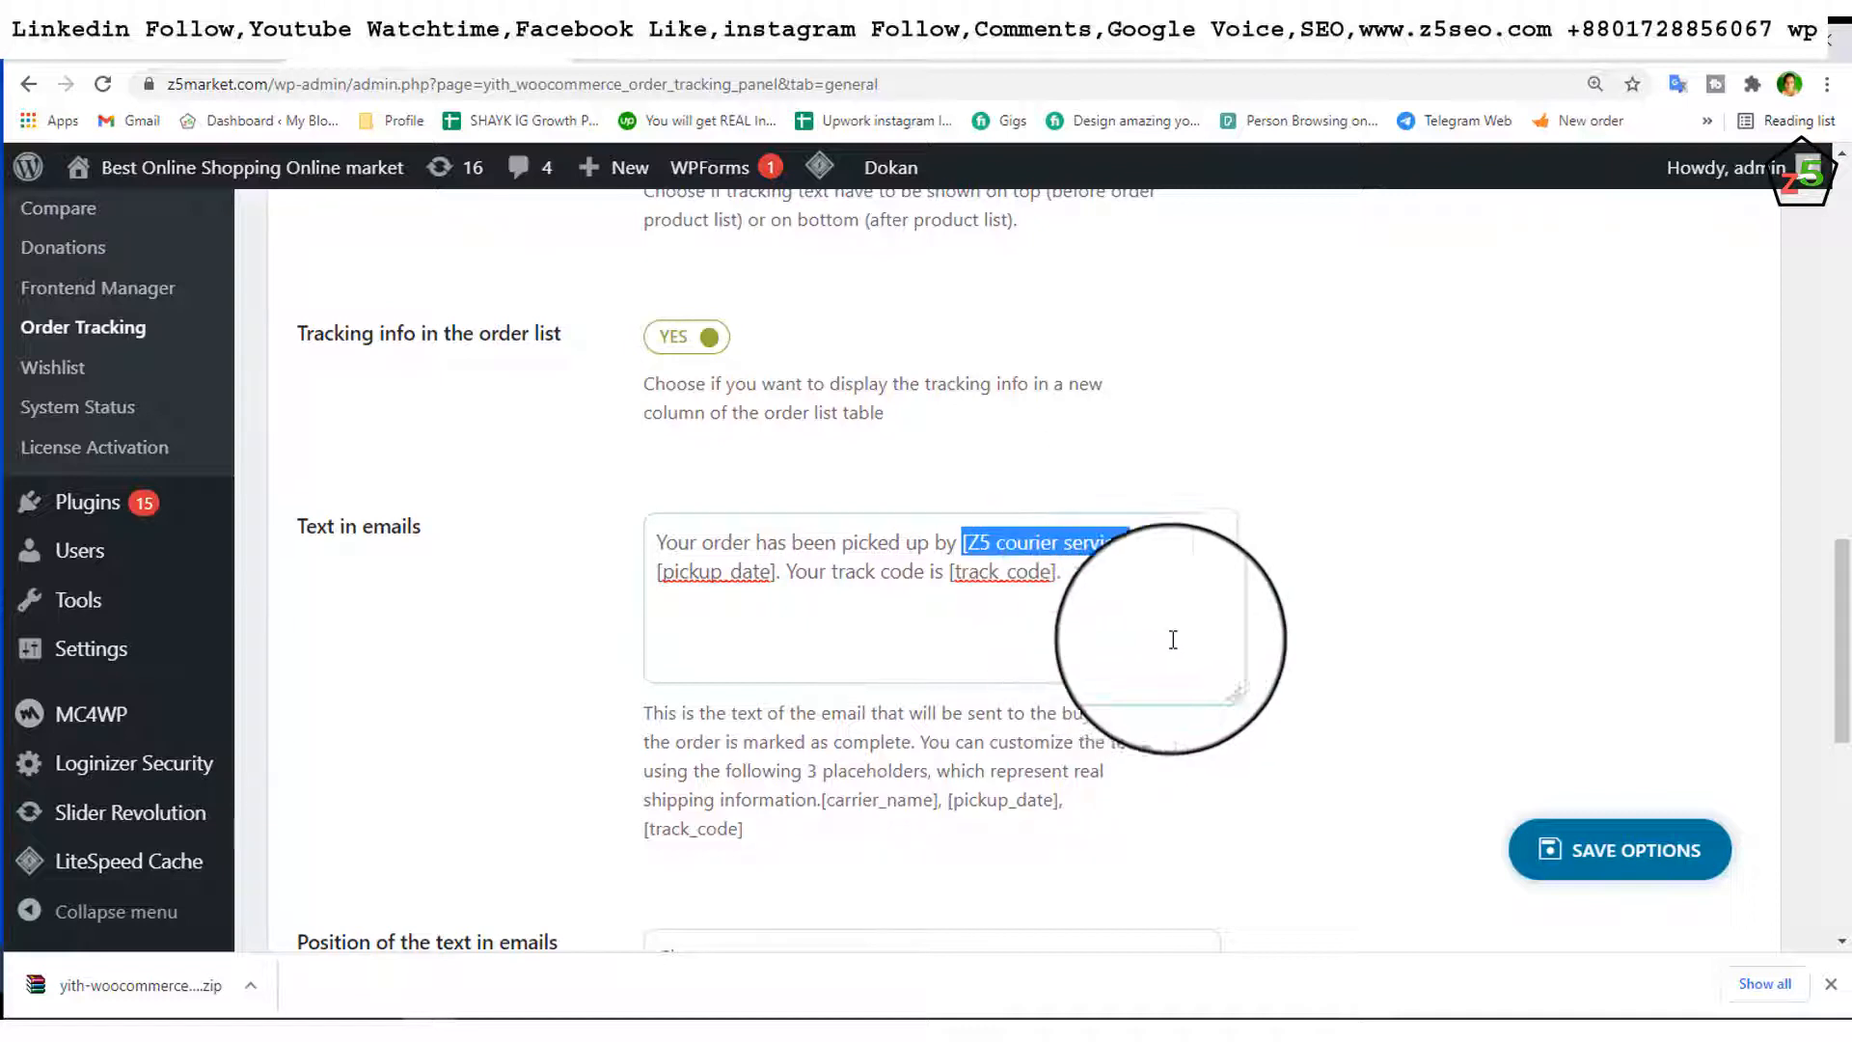
{"action": "scroll", "coordinate": [1261, 636], "scroll_direction": "down", "scroll_amount": 3}
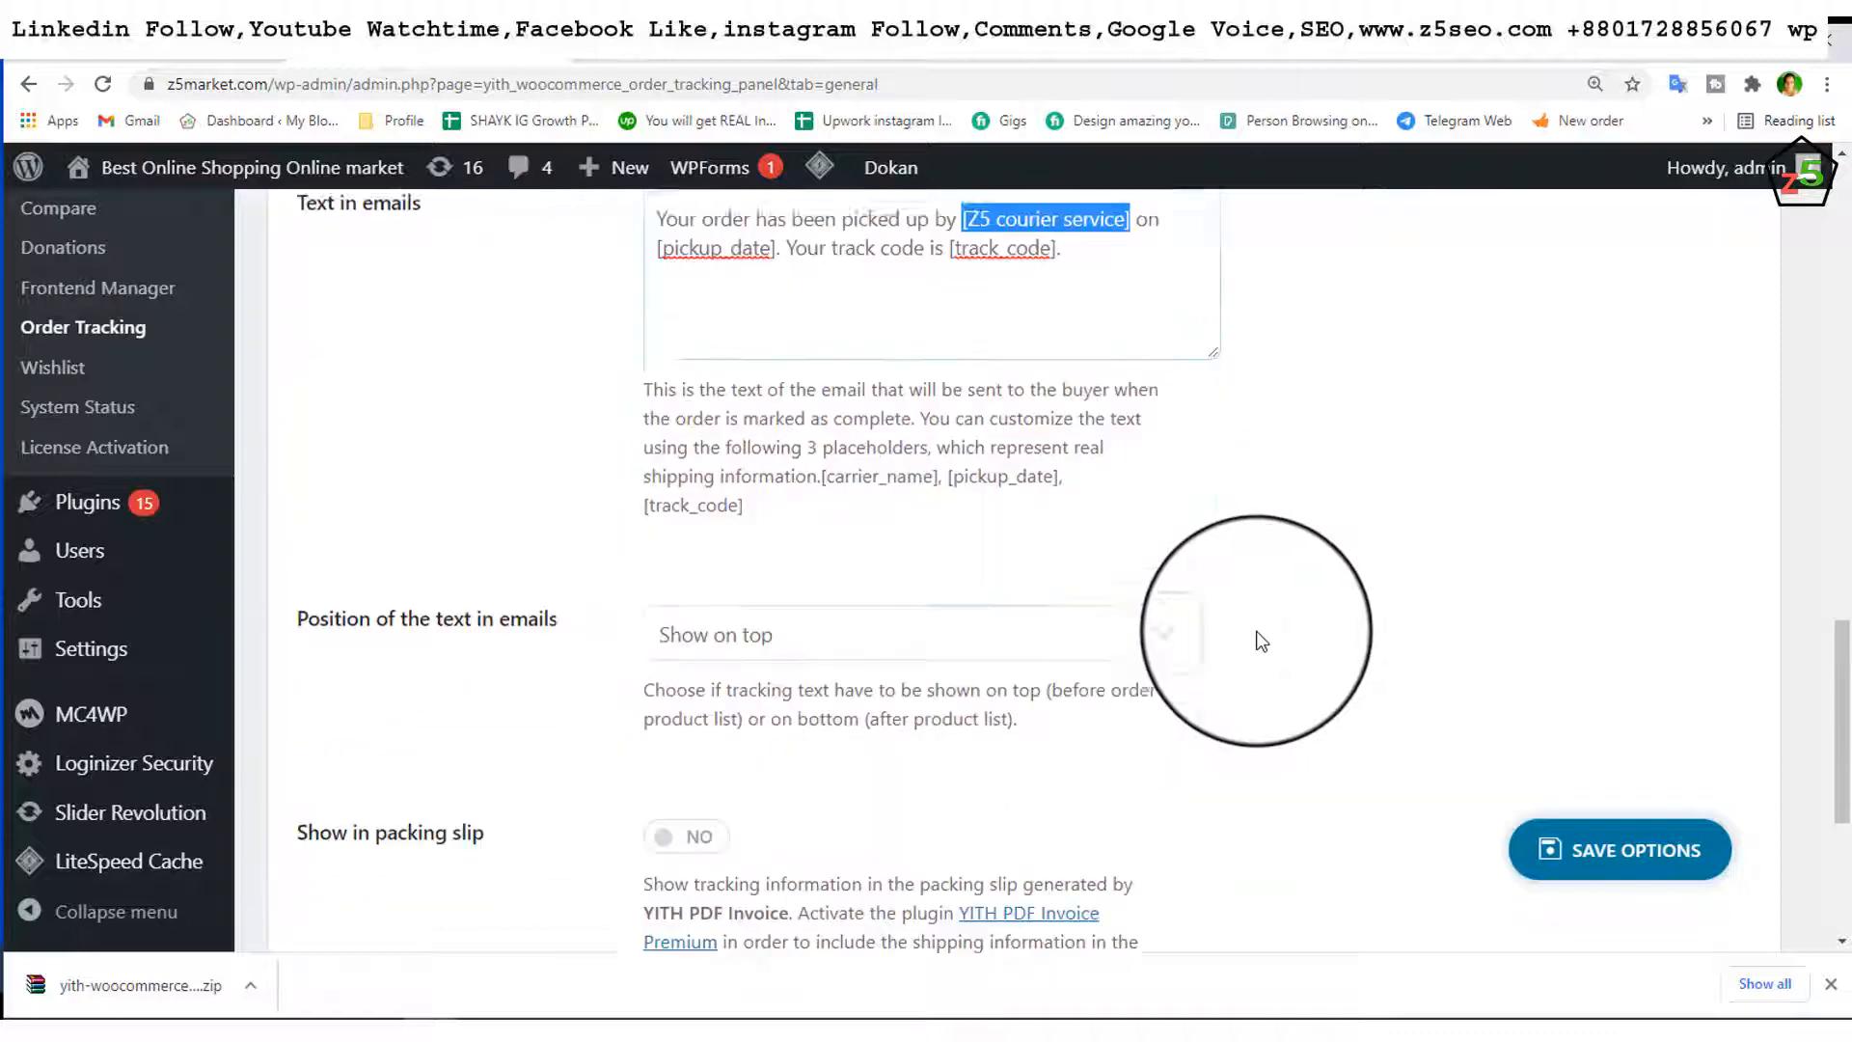
{"action": "scroll", "coordinate": [1261, 639], "scroll_direction": "down", "scroll_amount": 2}
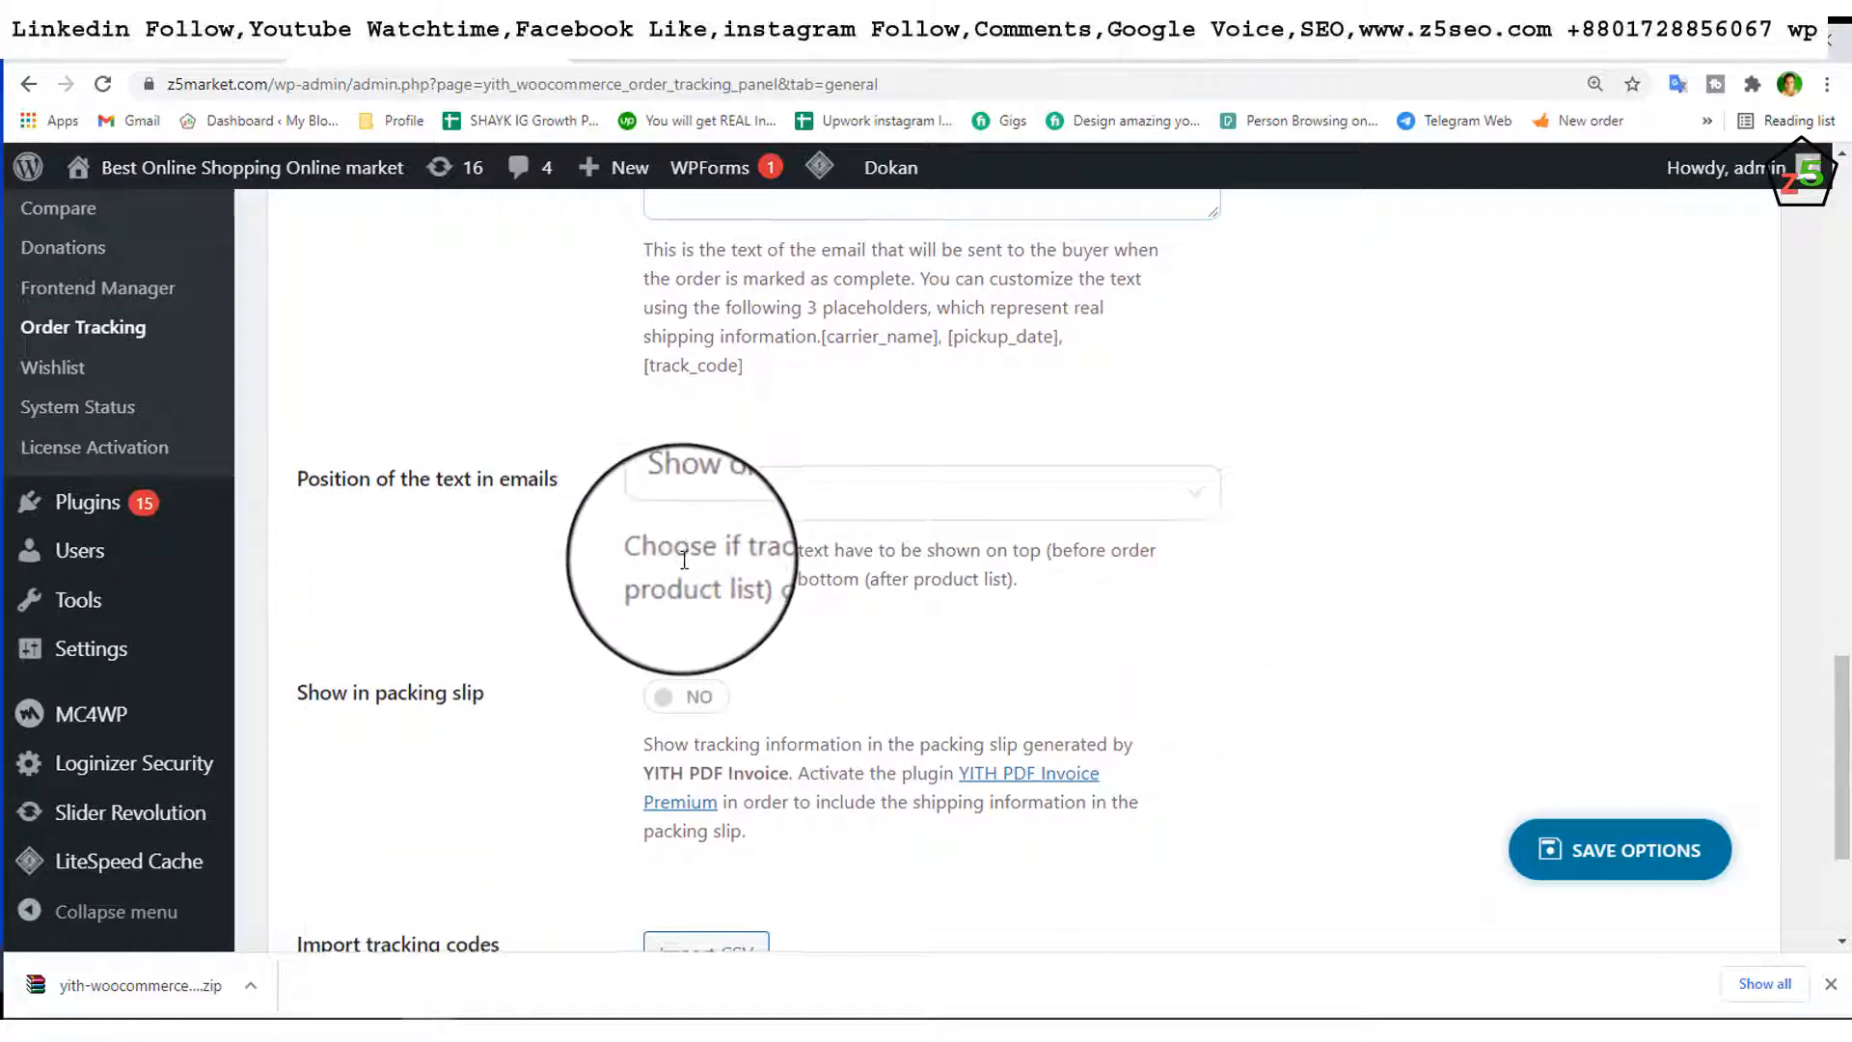
{"action": "scroll", "coordinate": [684, 559], "scroll_direction": "down", "scroll_amount": 2}
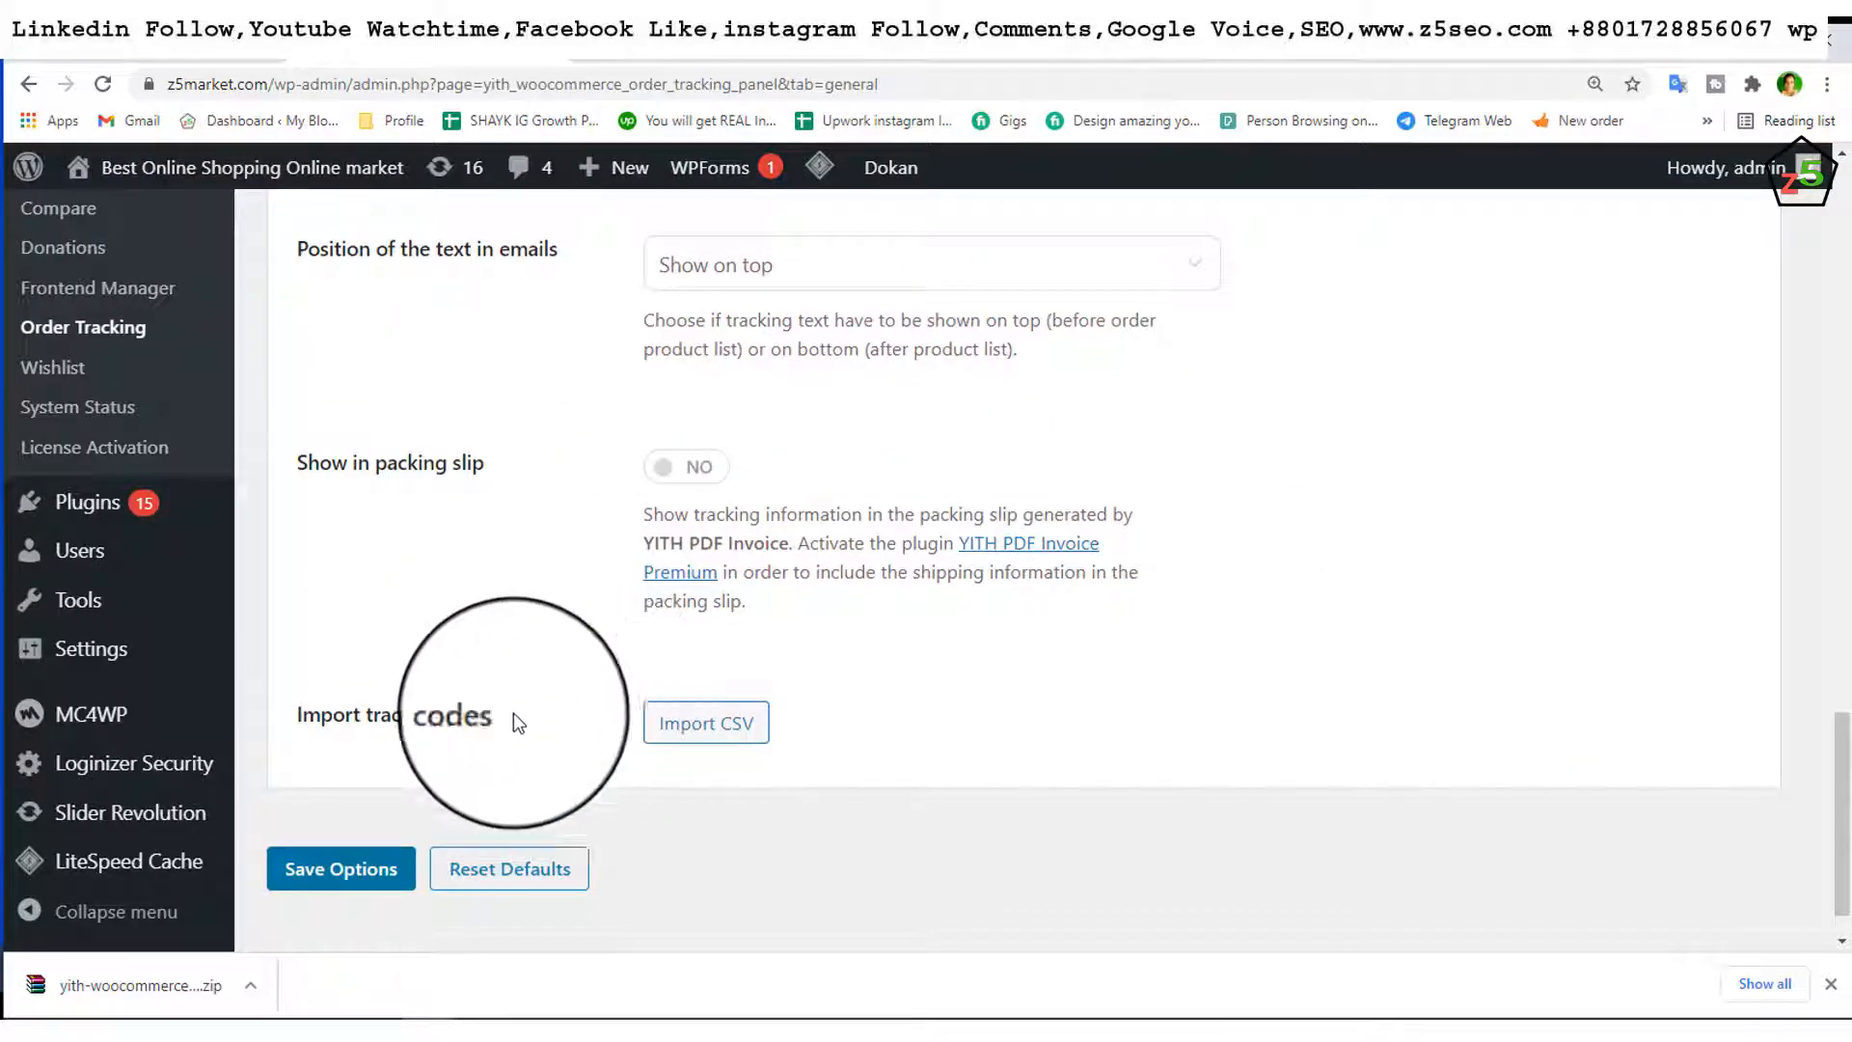
{"action": "left_click", "coordinate": [329, 876]}
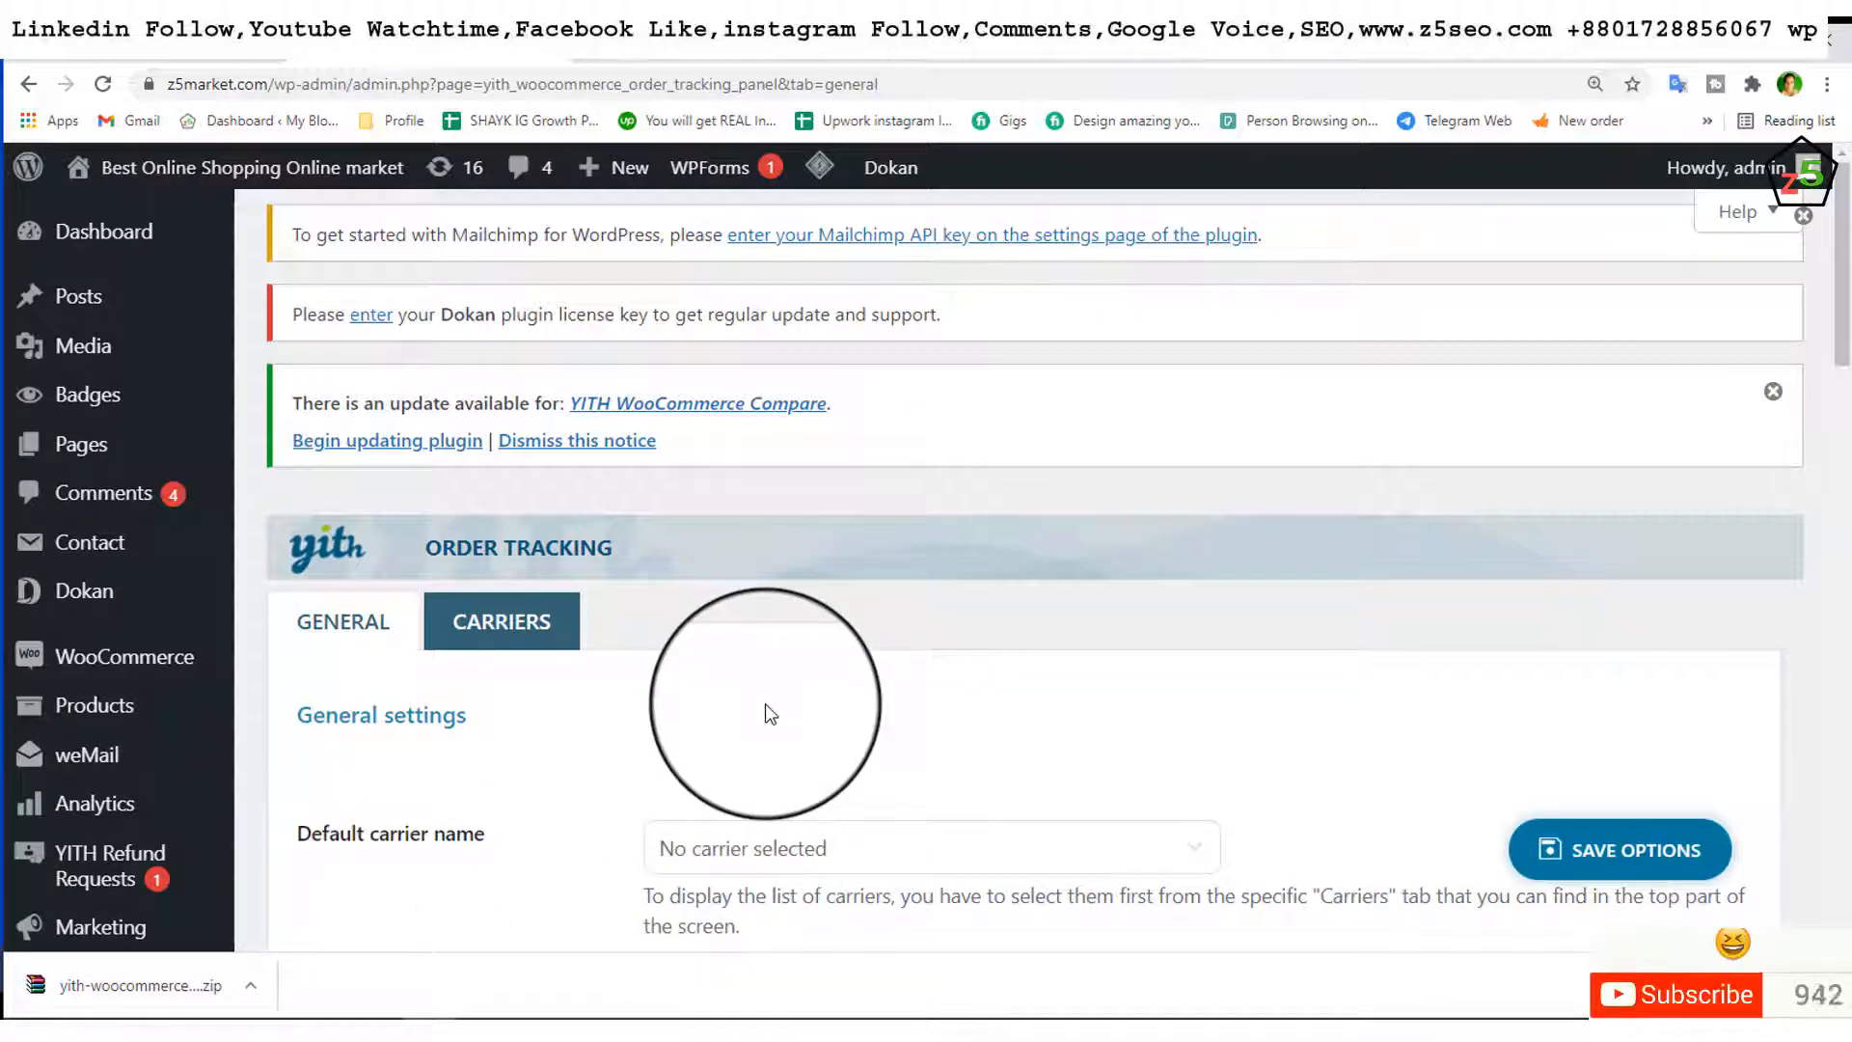
Step: Scroll the saved settings page and reach the Orders entry under WooCommerce in the sidebar
{"action": "scroll", "coordinate": [831, 709], "scroll_direction": "down", "scroll_amount": 2}
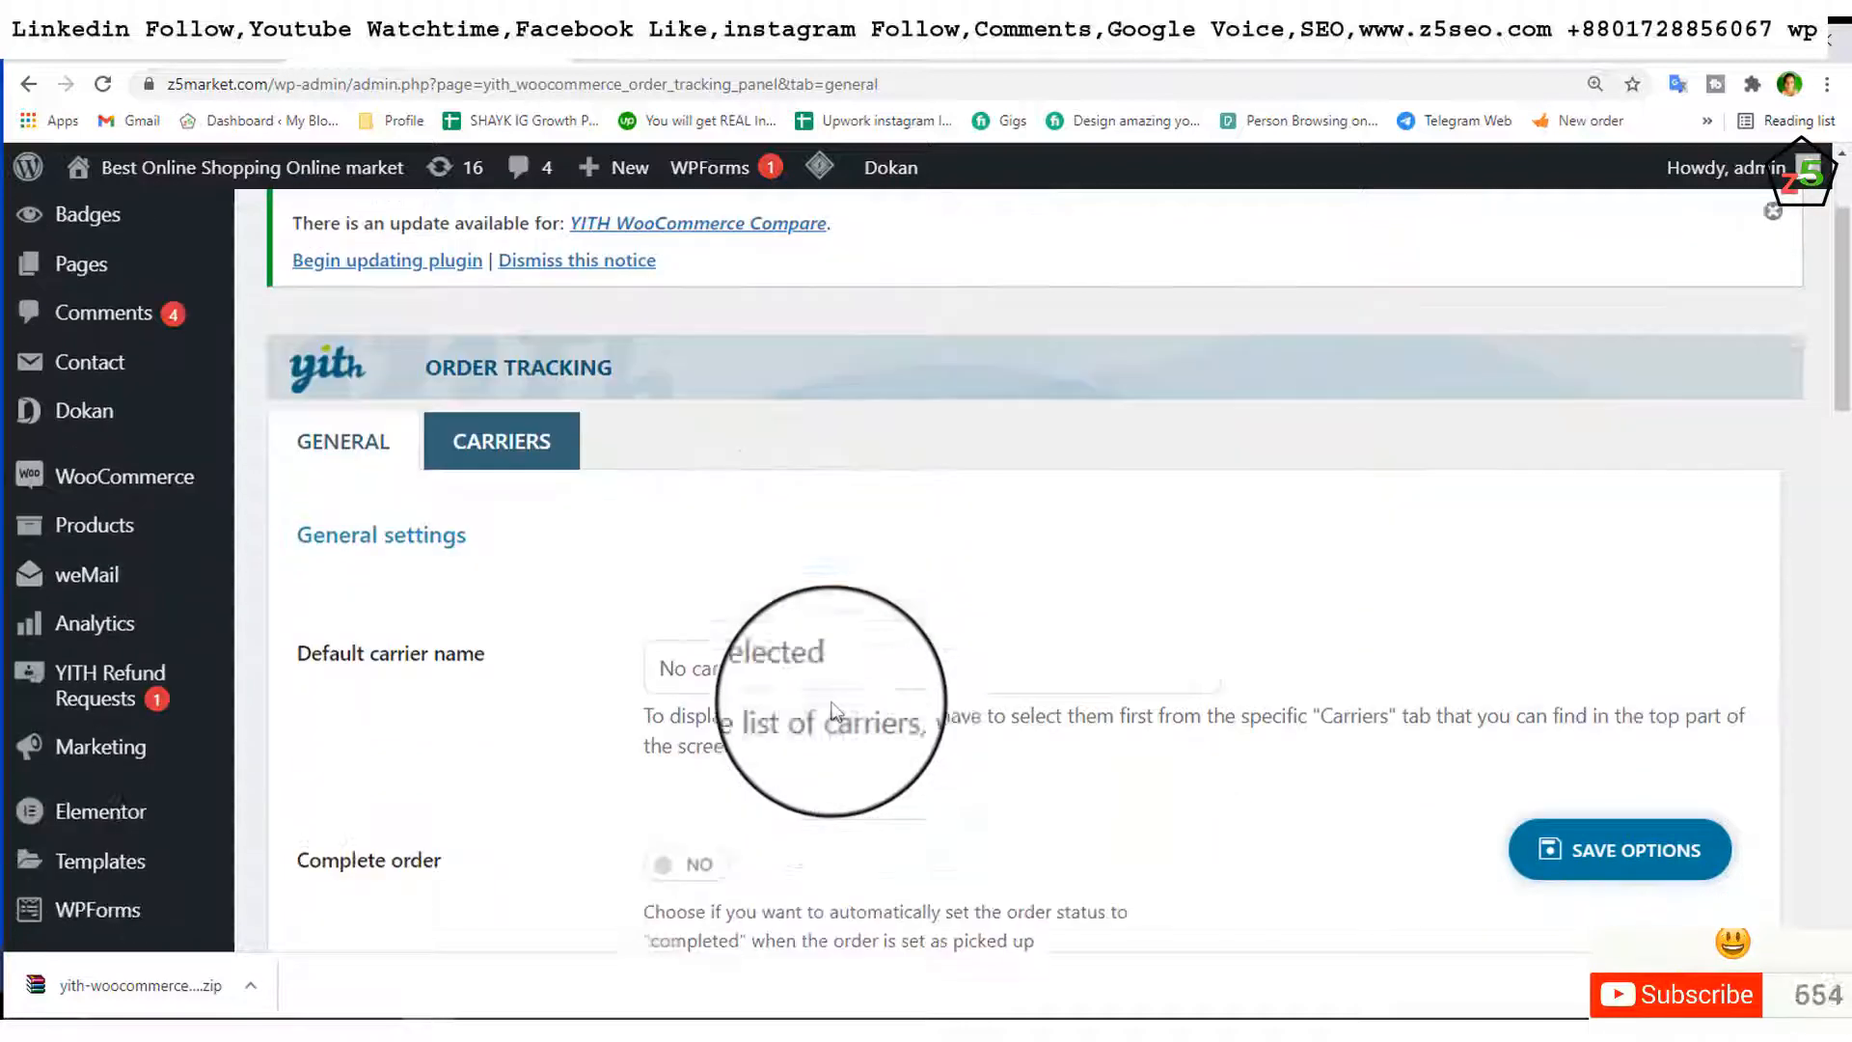
{"action": "scroll", "coordinate": [832, 711], "scroll_direction": "down", "scroll_amount": 1}
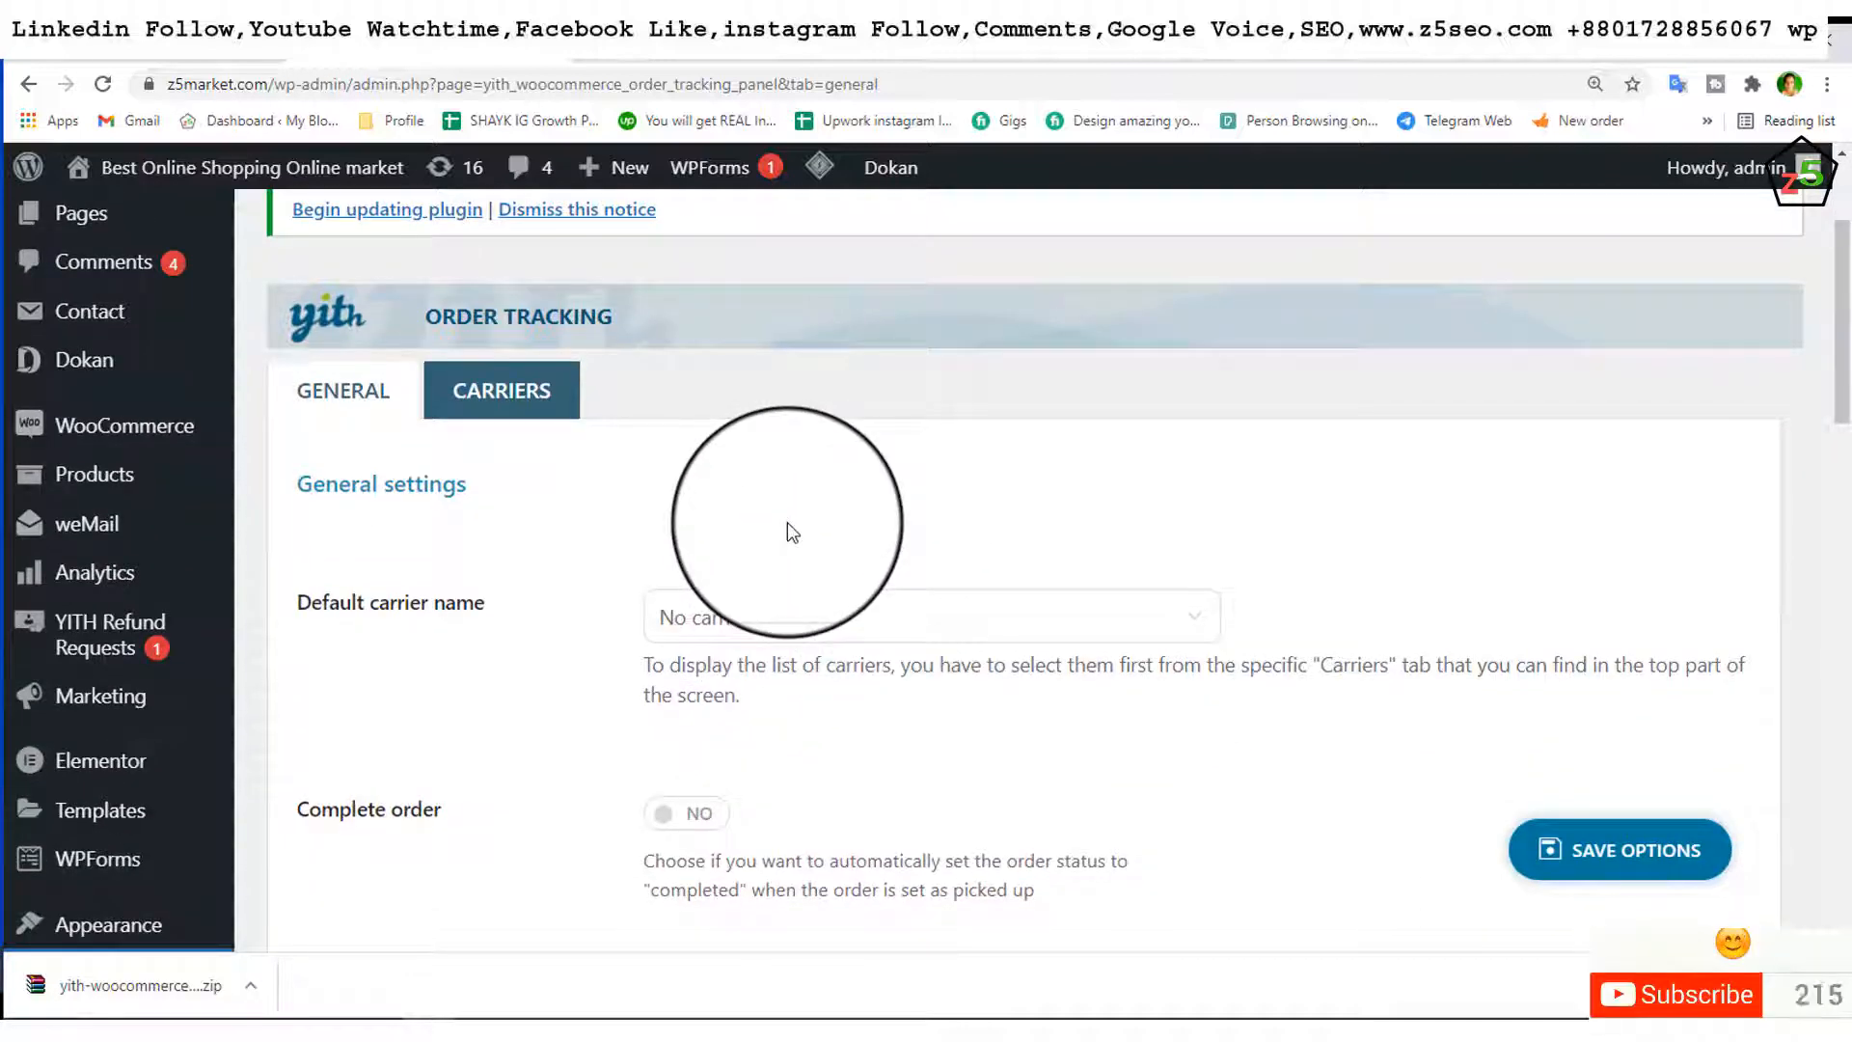
{"action": "scroll", "coordinate": [787, 523], "scroll_direction": "up", "scroll_amount": 2}
{"action": "mouse_move", "coordinate": [135, 439]}
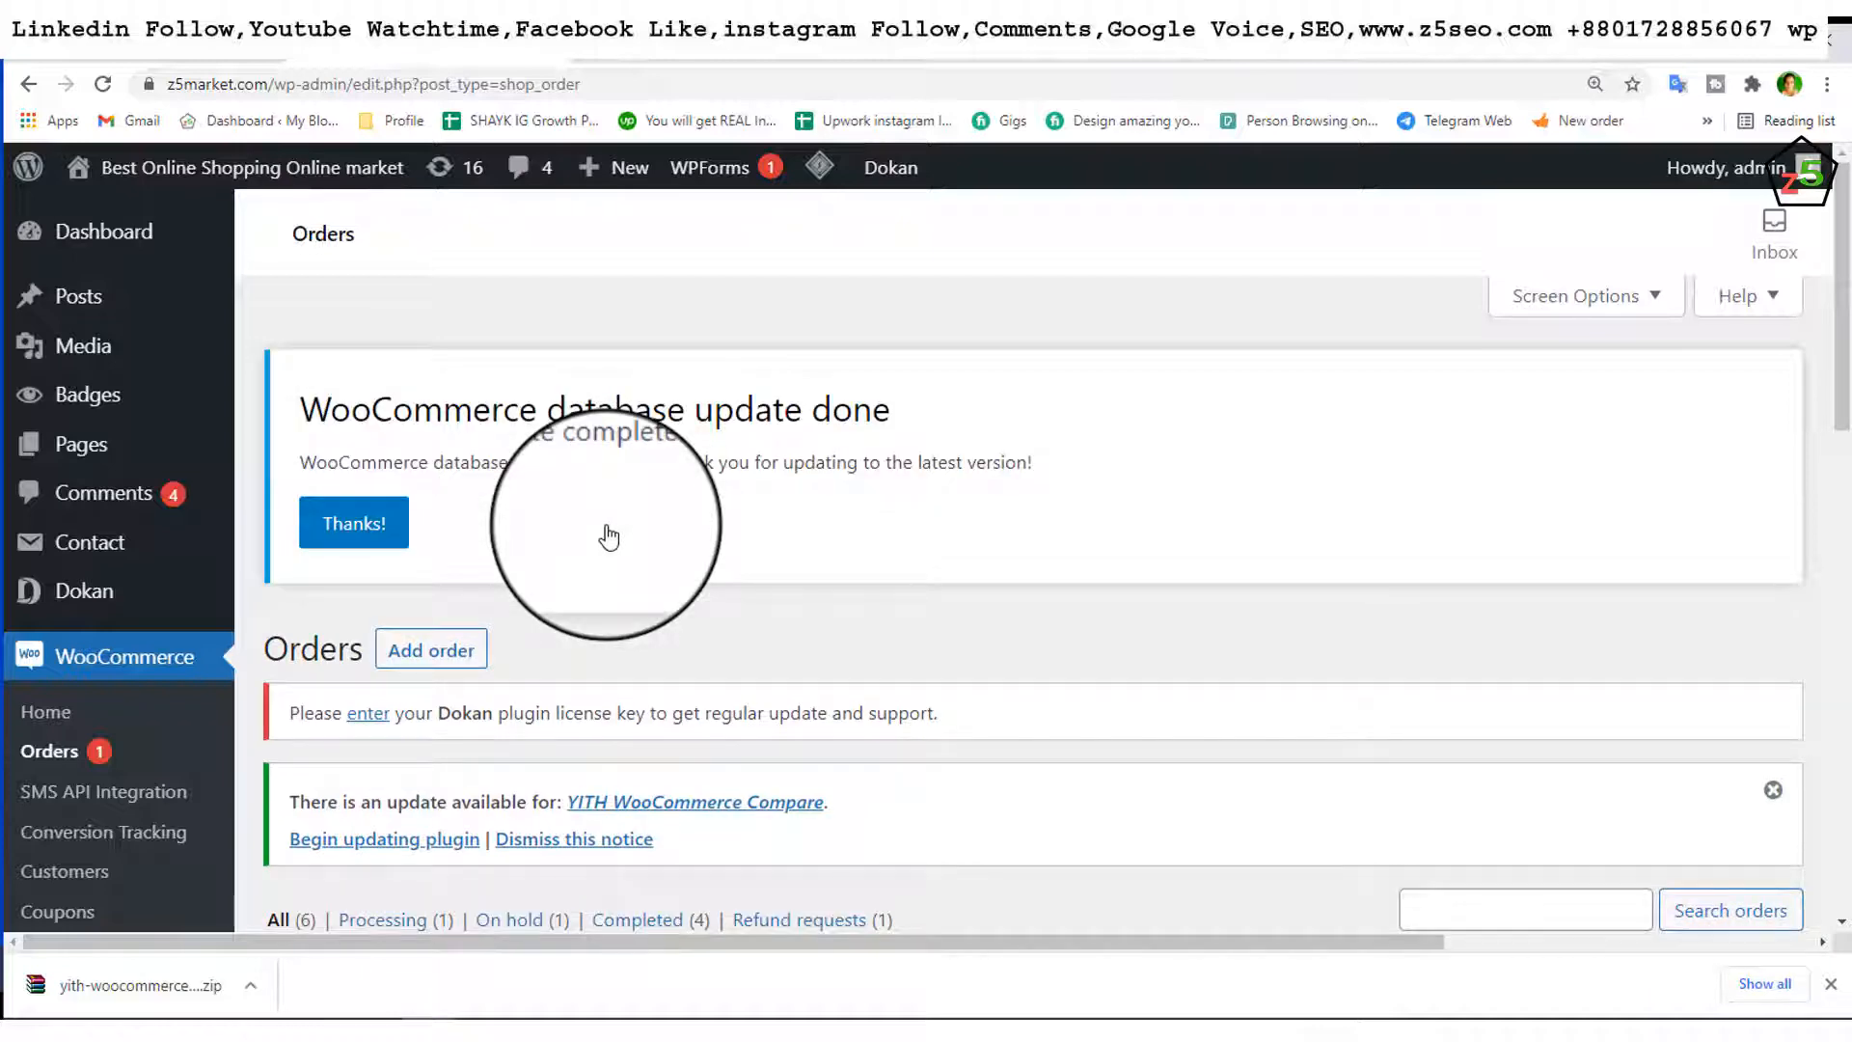
Step: Scroll to the orders table and open the on-hold order in Edit order
{"action": "scroll", "coordinate": [607, 537], "scroll_direction": "down", "scroll_amount": 6}
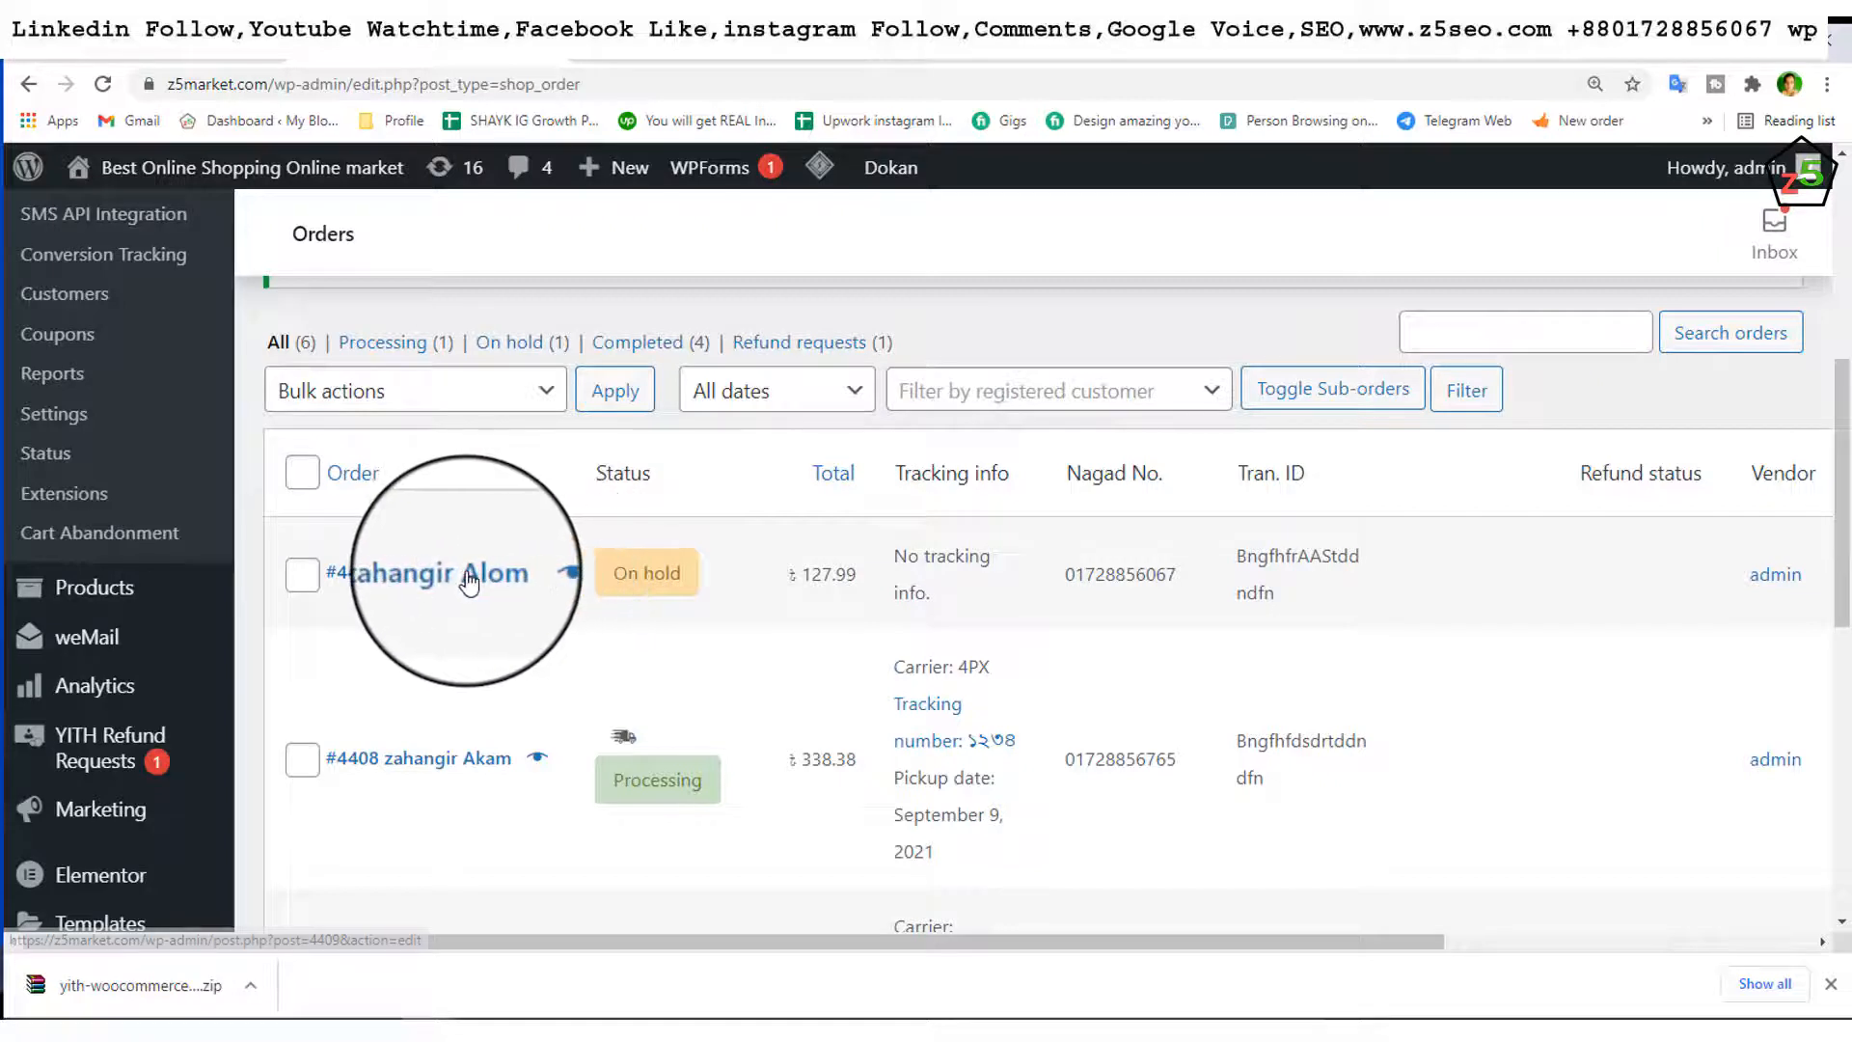
{"action": "left_click", "coordinate": [468, 579]}
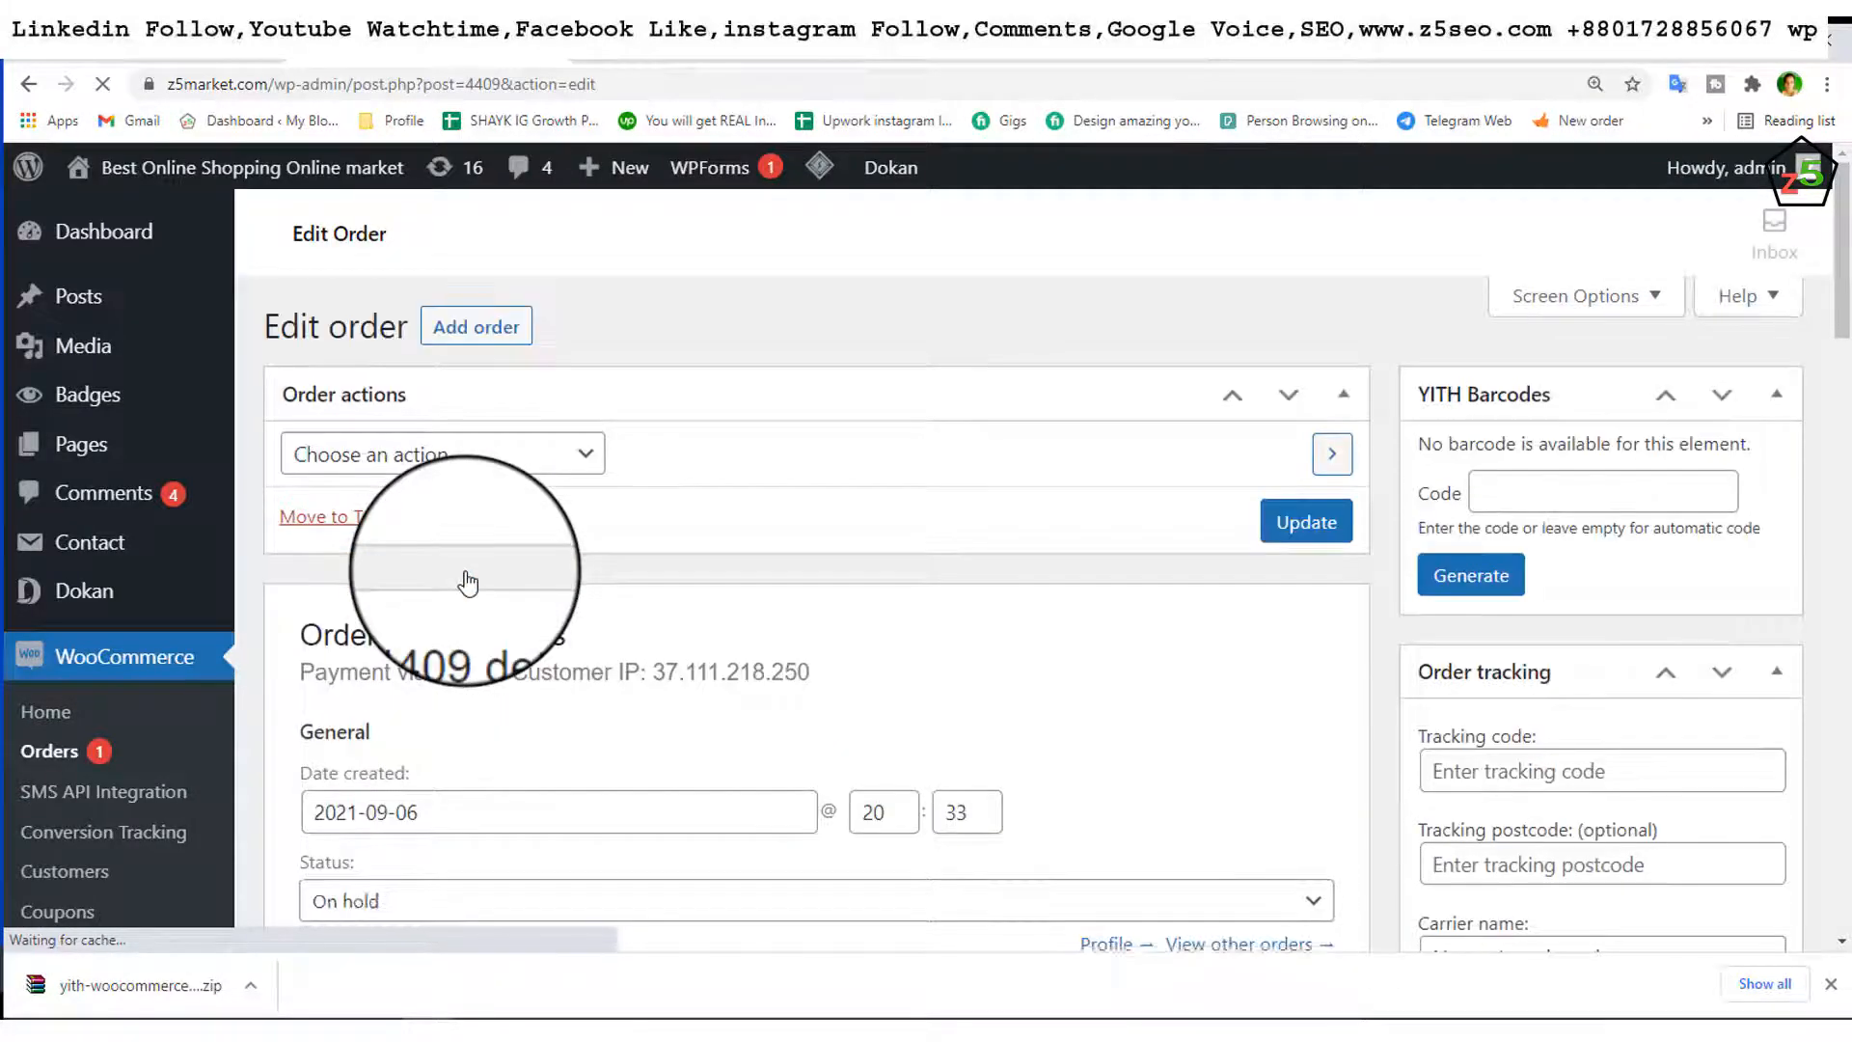
Step: Change order #4409's status from On hold to Processing
{"action": "scroll", "coordinate": [468, 584], "scroll_direction": "down", "scroll_amount": 4}
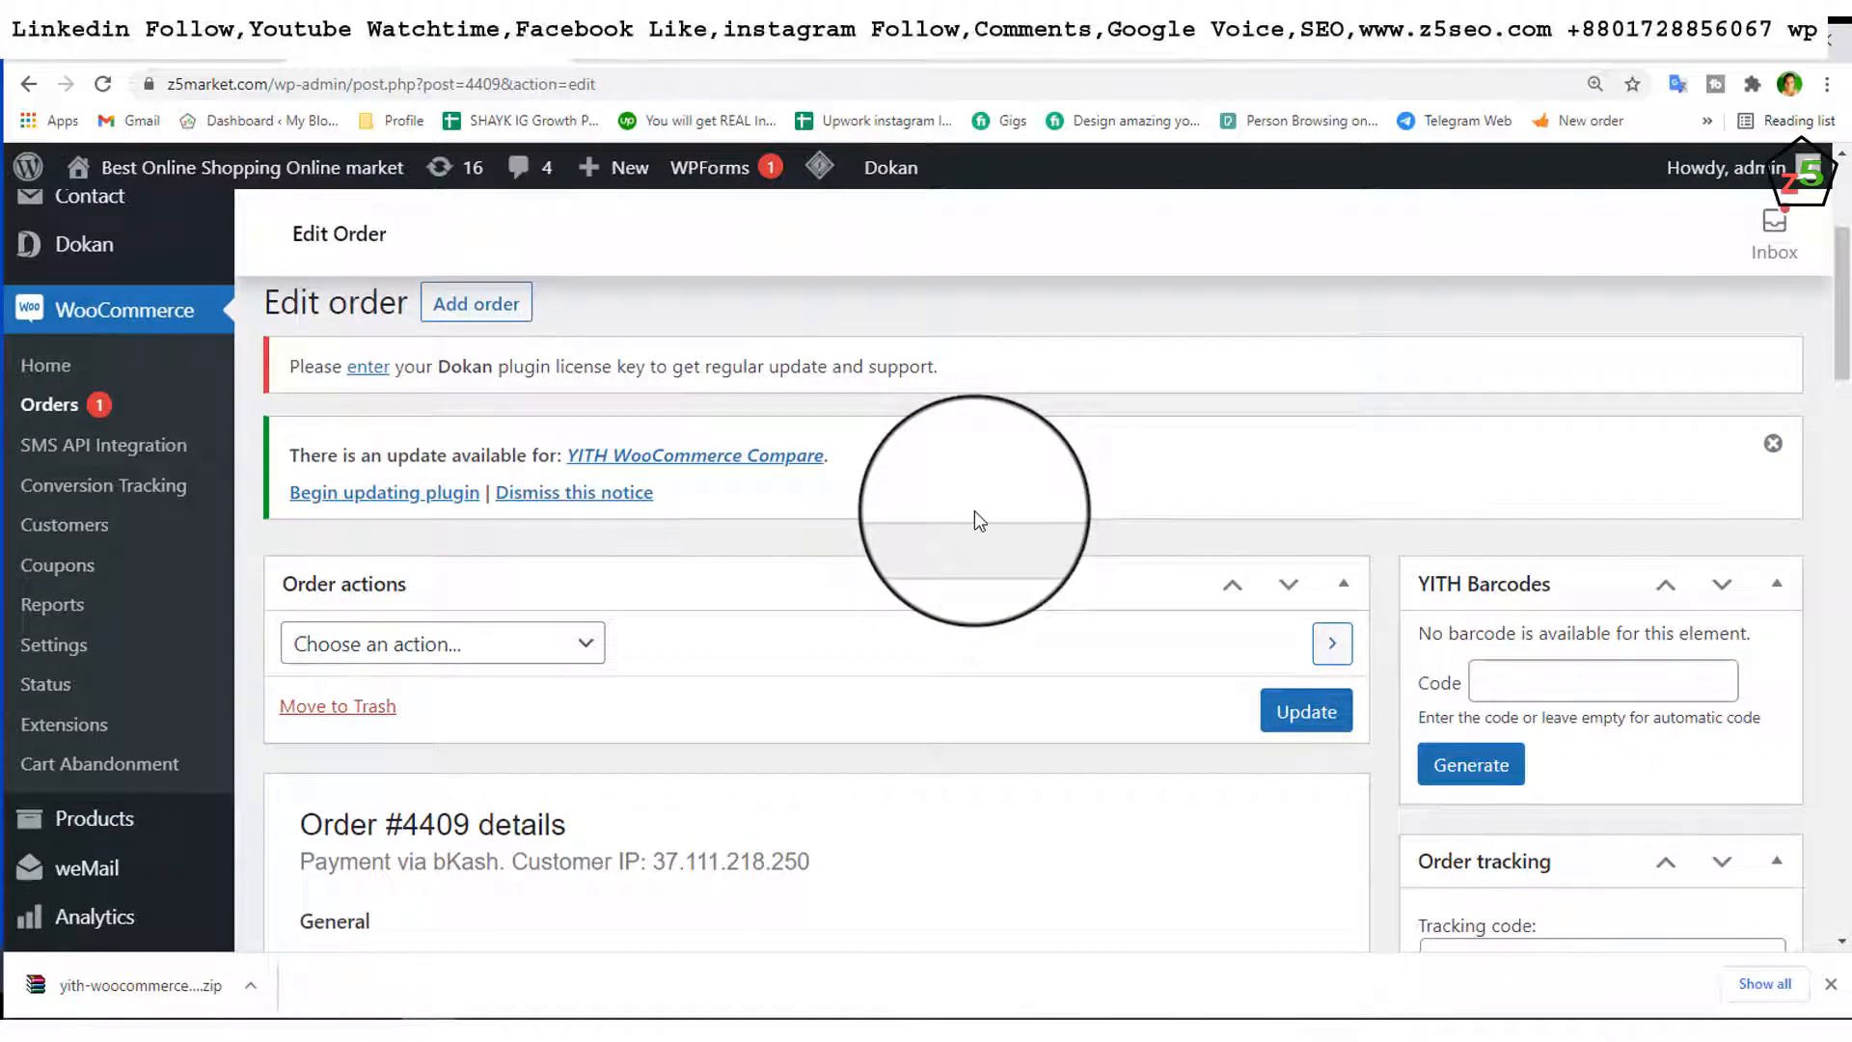
{"action": "scroll", "coordinate": [974, 512], "scroll_direction": "down", "scroll_amount": 1}
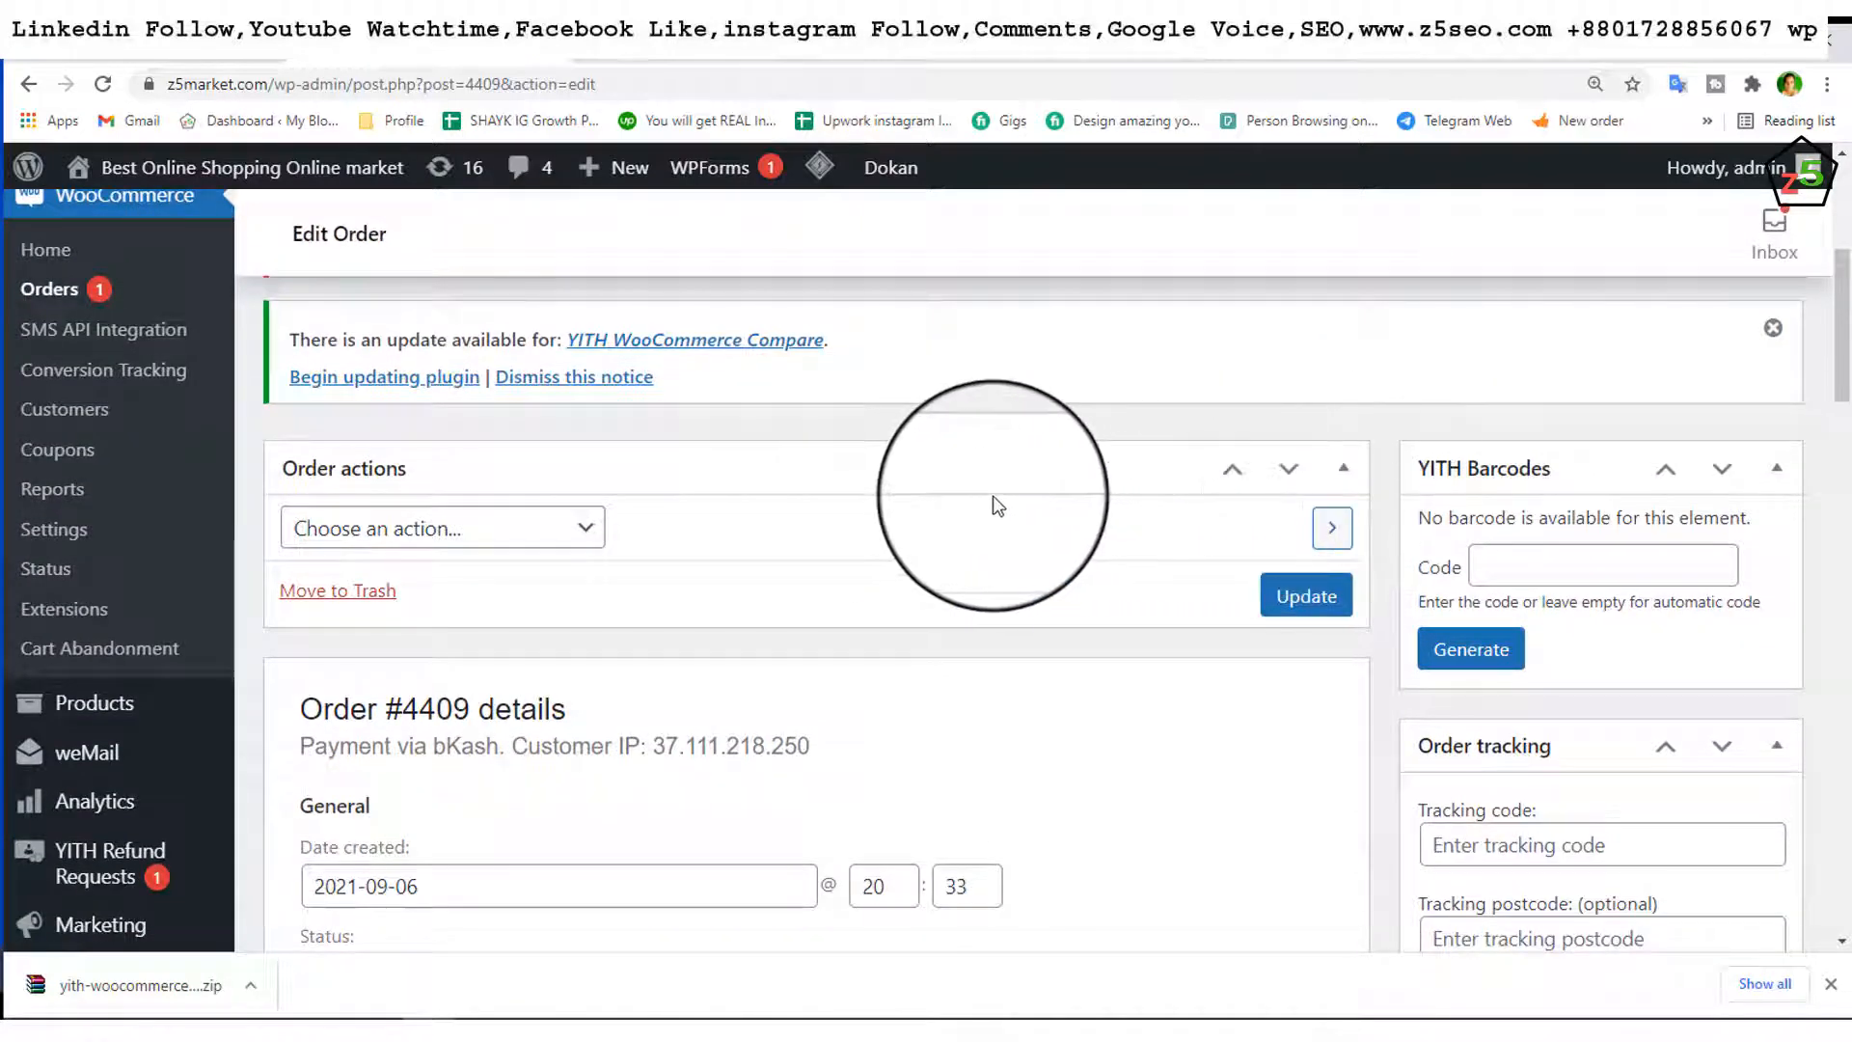
{"action": "scroll", "coordinate": [994, 505], "scroll_direction": "down", "scroll_amount": 2}
{"action": "scroll", "coordinate": [994, 505], "scroll_direction": "down", "scroll_amount": 1}
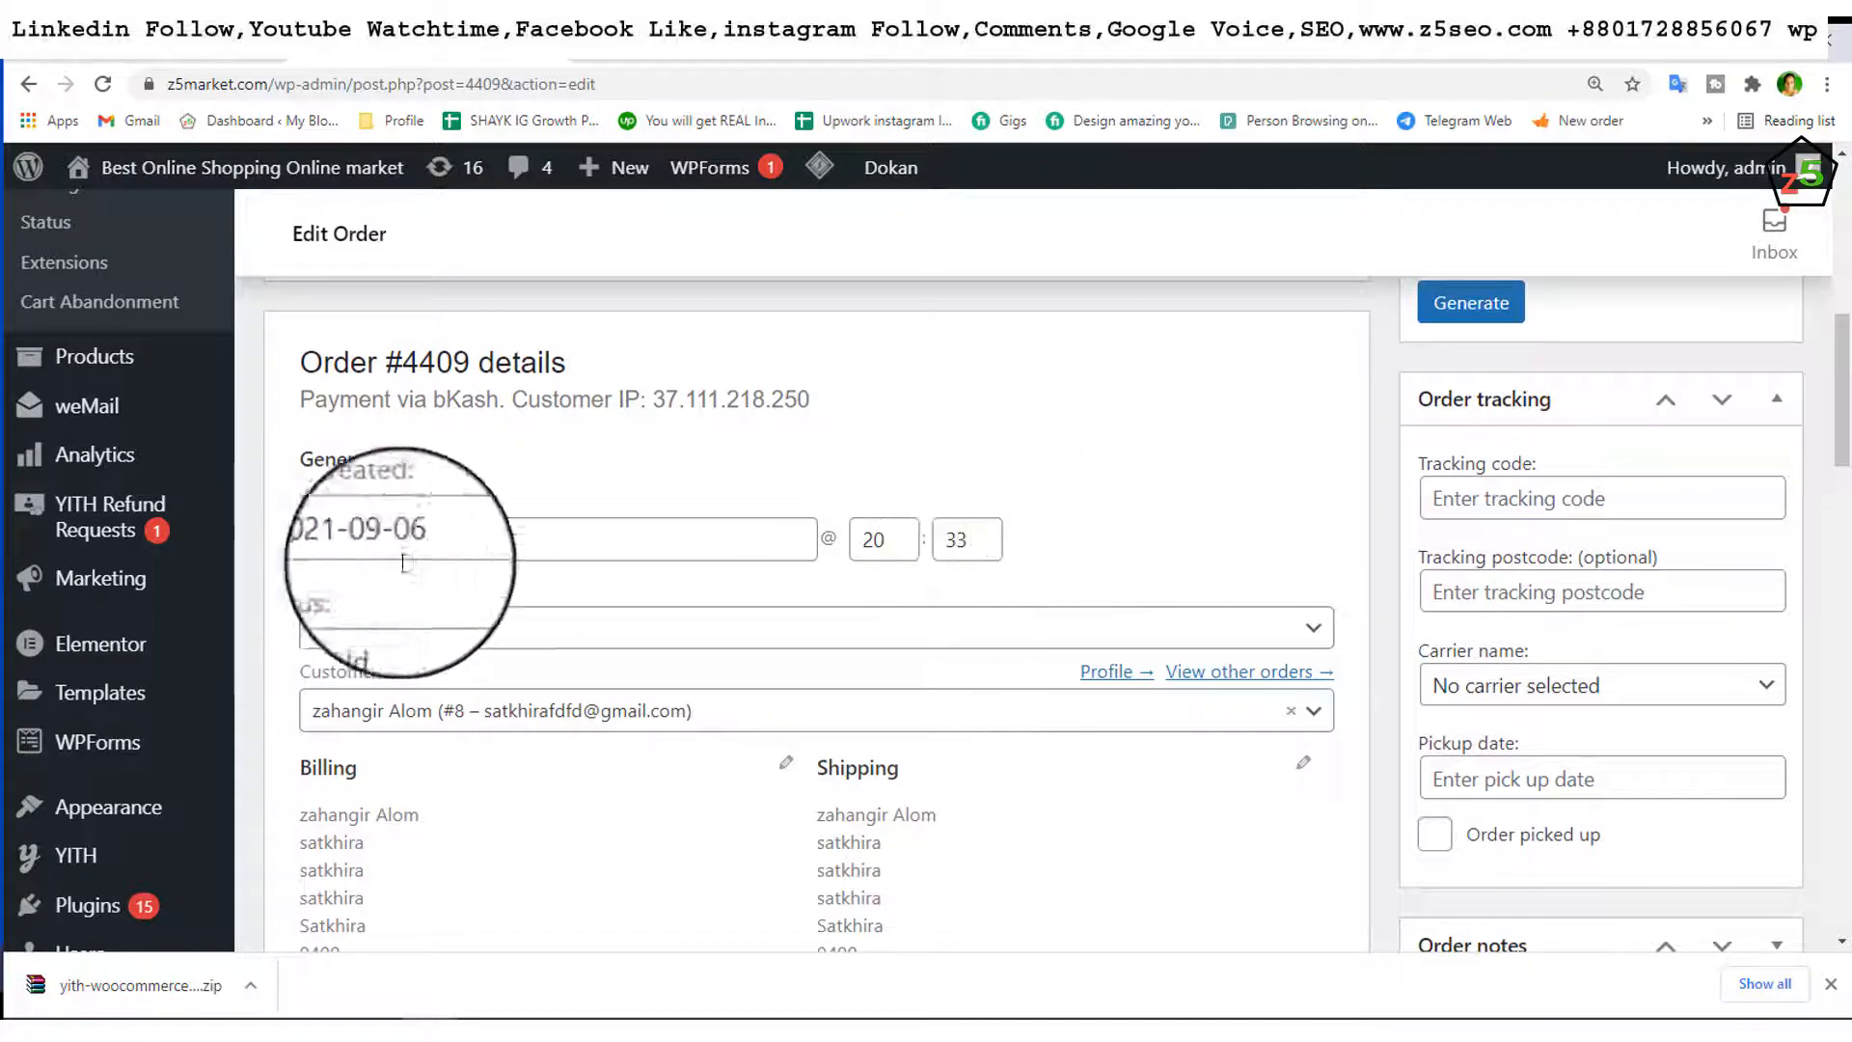
{"action": "scroll", "coordinate": [736, 542], "scroll_direction": "down", "scroll_amount": 1}
{"action": "left_click", "coordinate": [691, 540]}
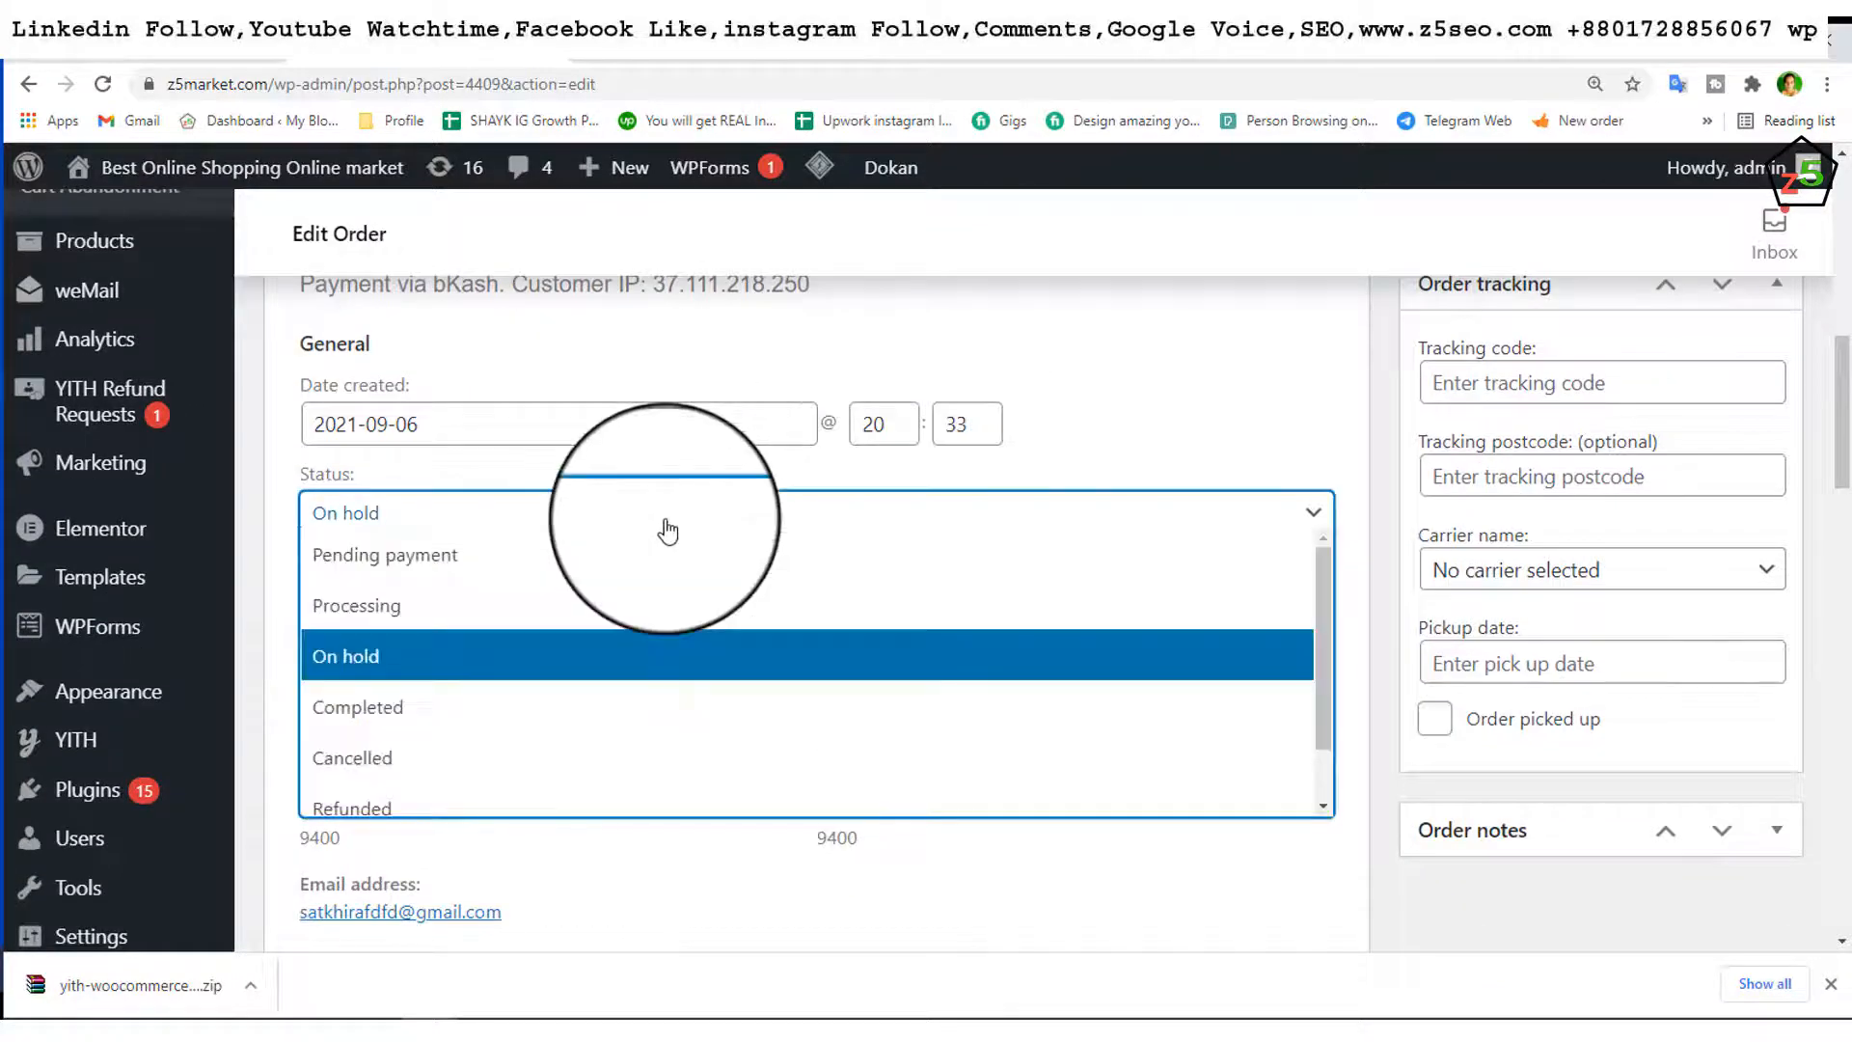
{"action": "left_click", "coordinate": [484, 629]}
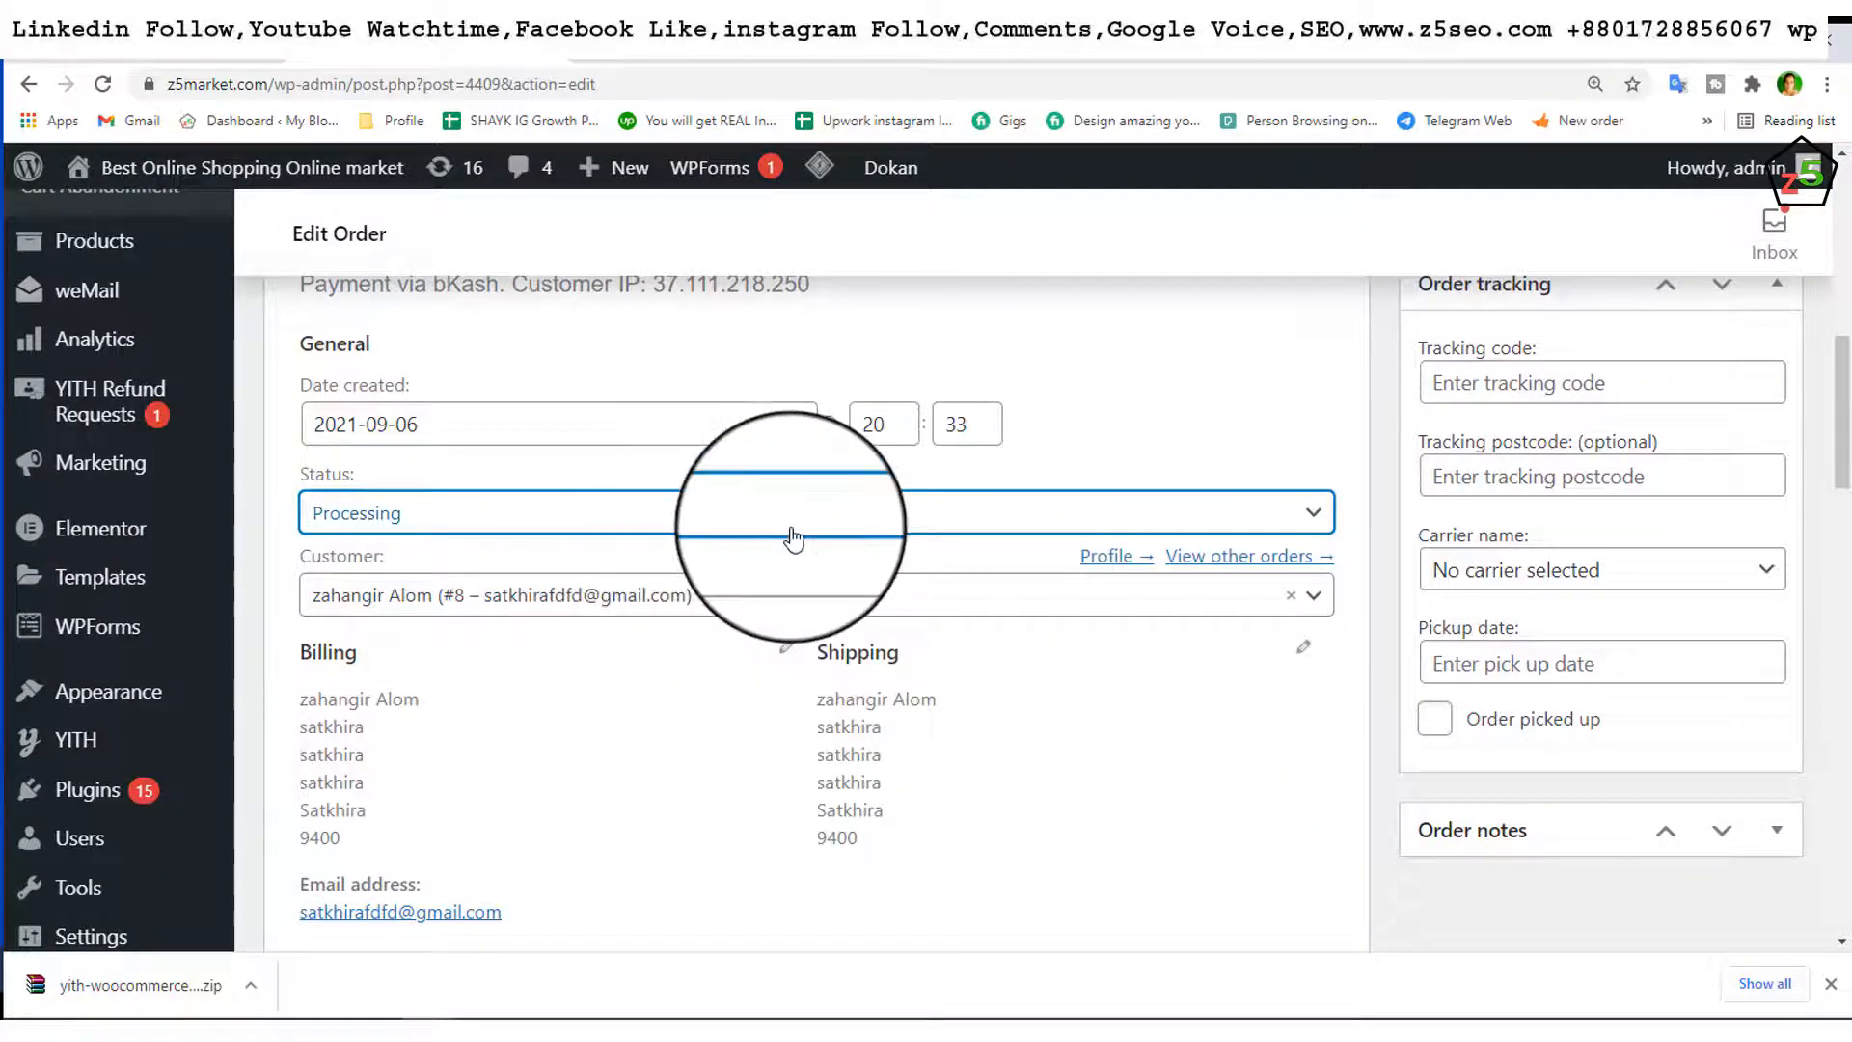
Step: Enter tracking code ১২৩৪ and leave the carrier as none selected
{"action": "scroll", "coordinate": [792, 537], "scroll_direction": "down", "scroll_amount": 5}
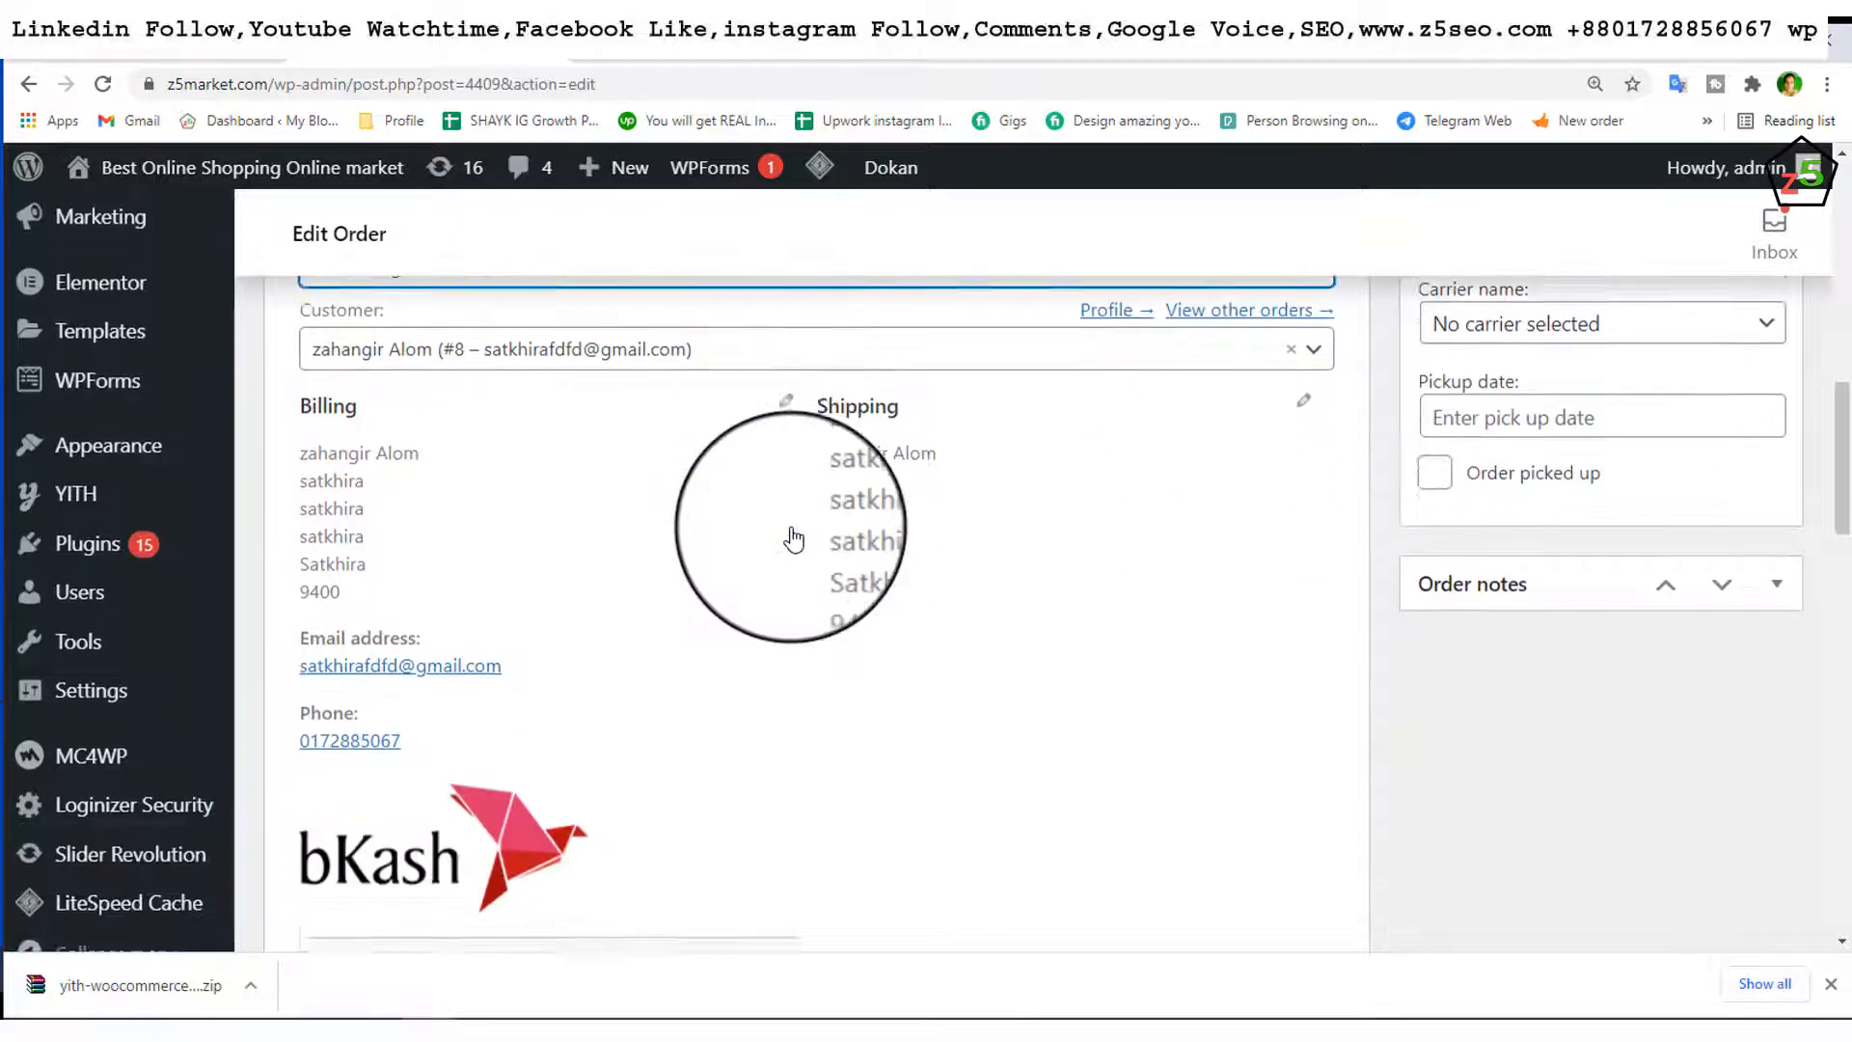
{"action": "scroll", "coordinate": [796, 537], "scroll_direction": "down", "scroll_amount": 10}
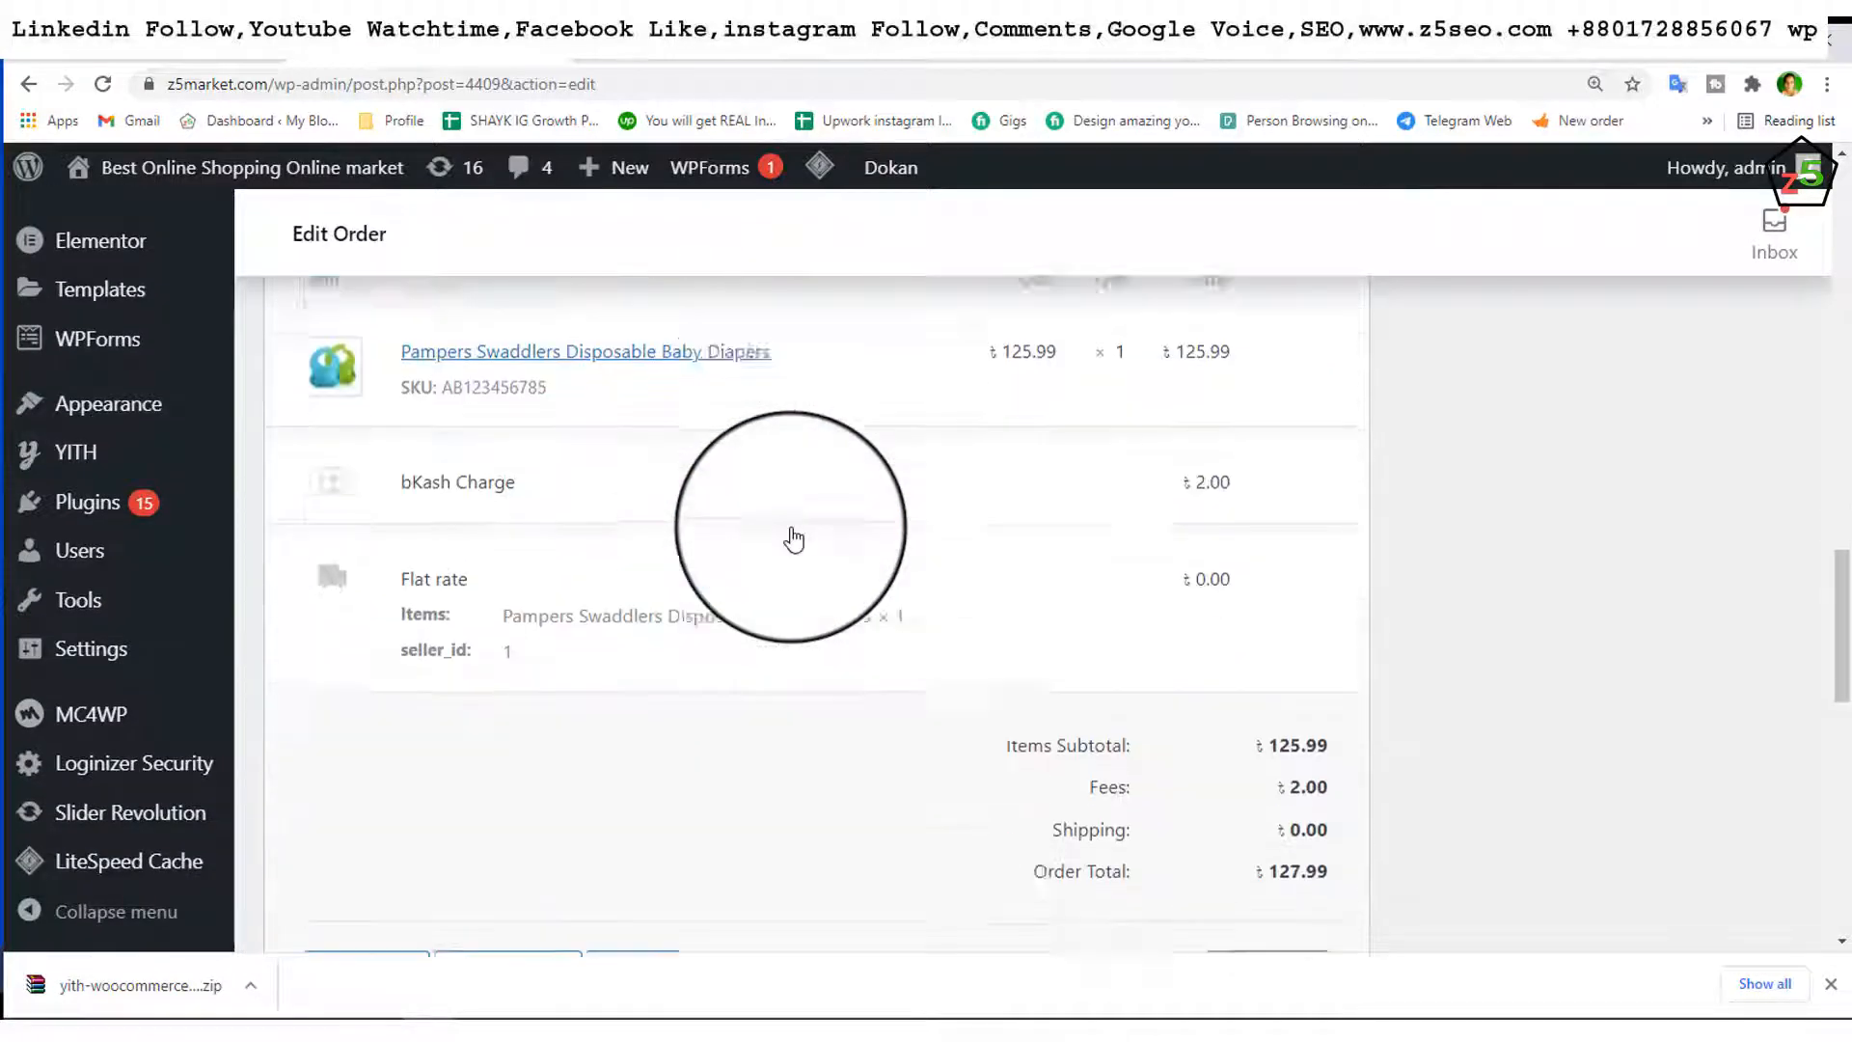
{"action": "scroll", "coordinate": [793, 539], "scroll_direction": "down", "scroll_amount": 2}
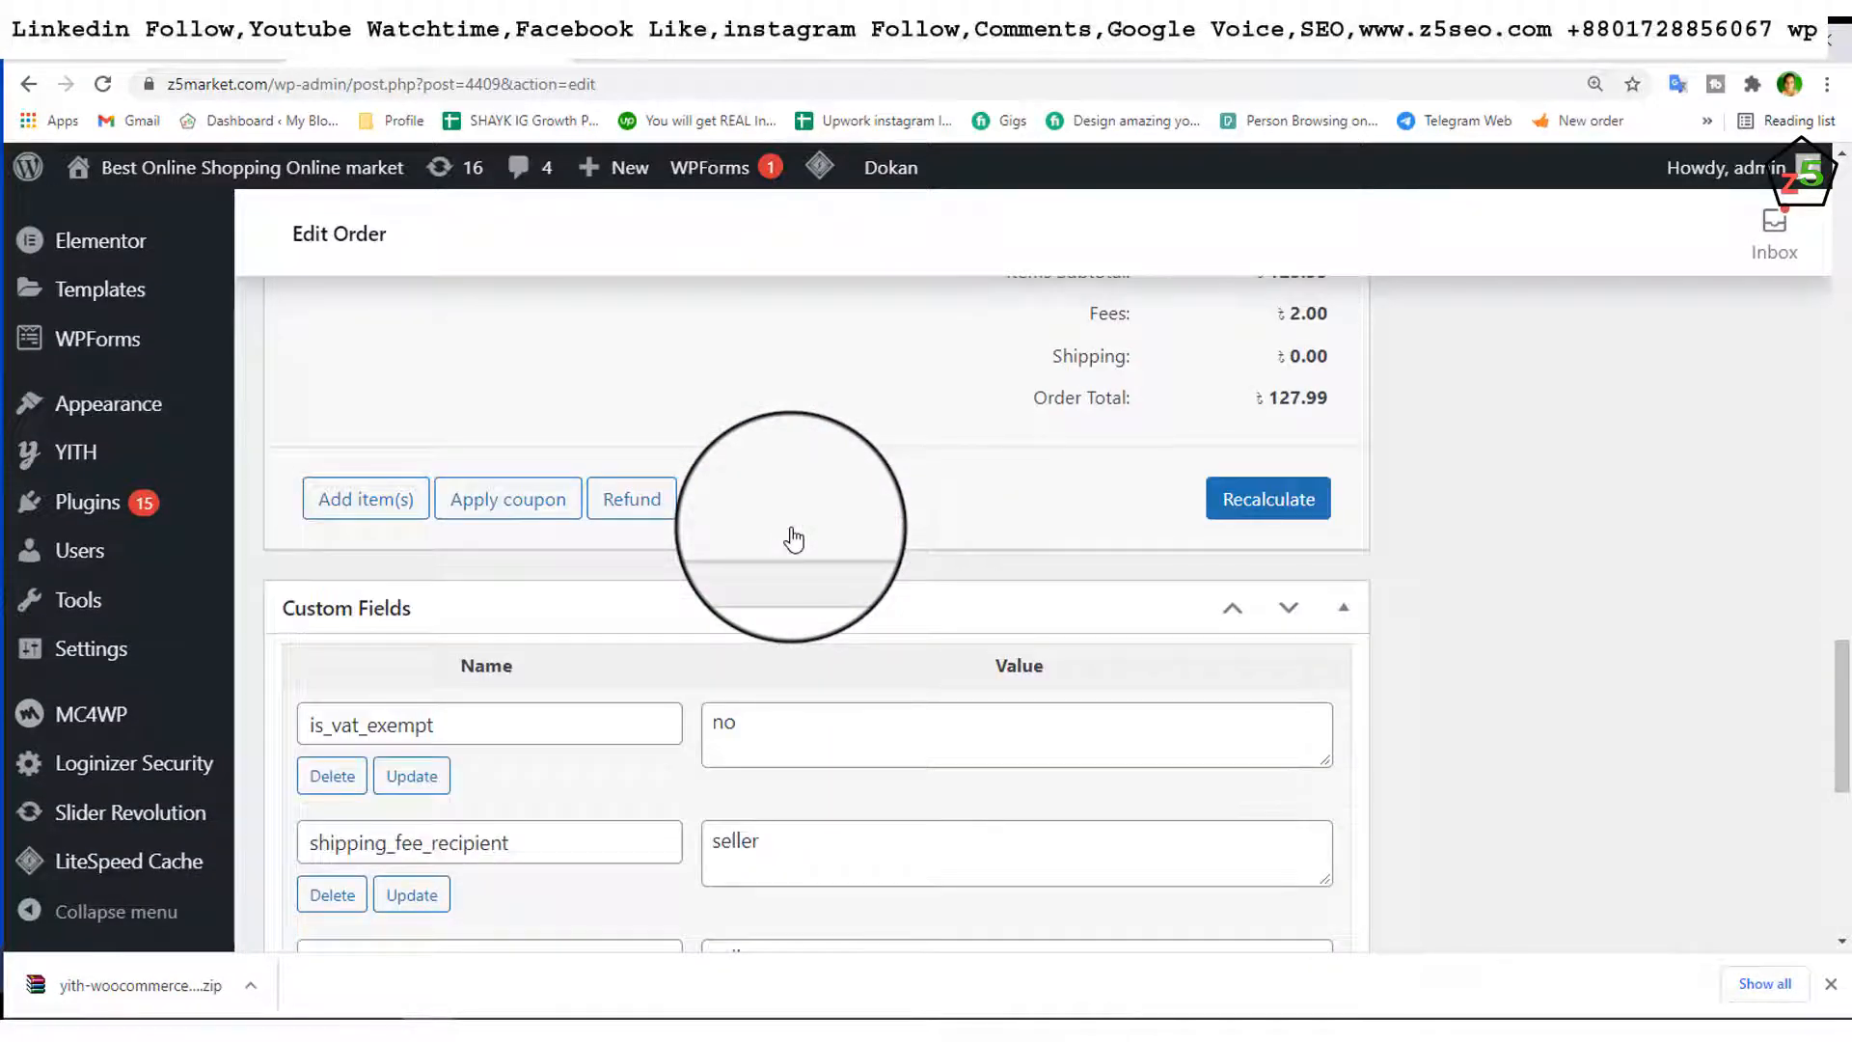
{"action": "scroll", "coordinate": [1109, 452], "scroll_direction": "down", "scroll_amount": 2}
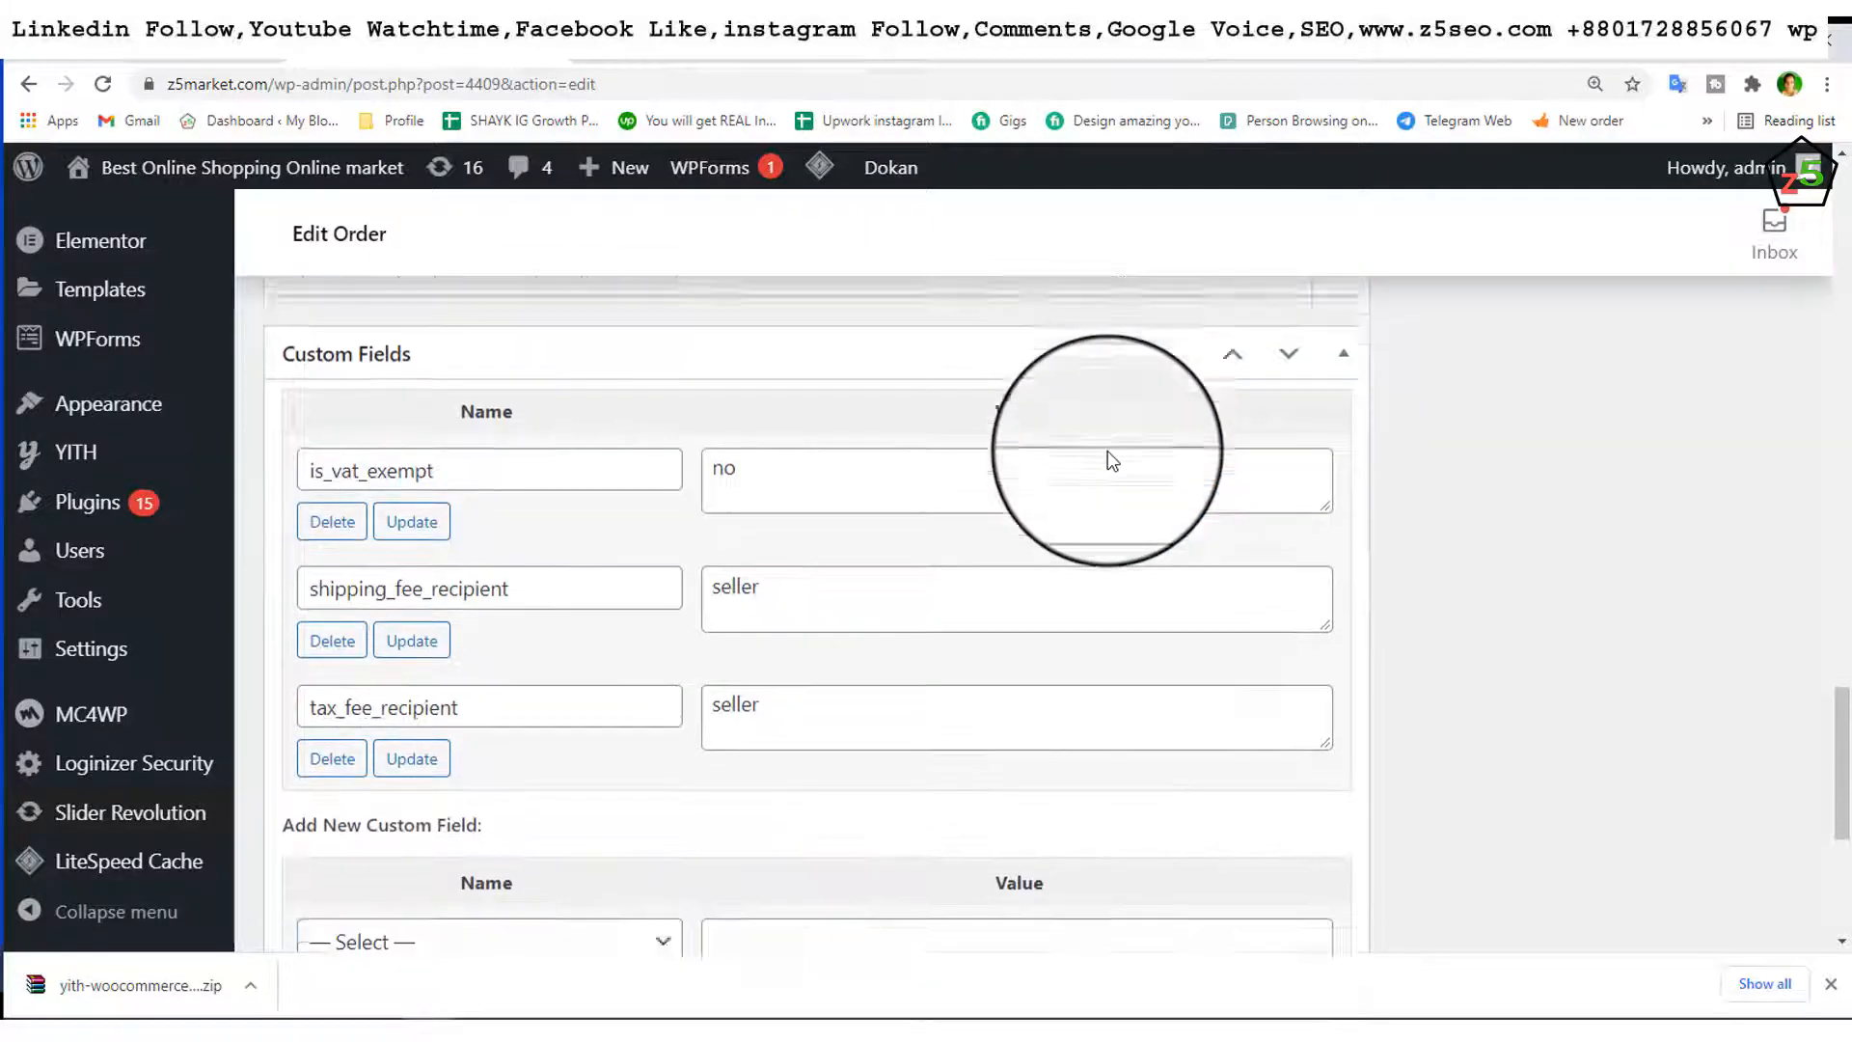
{"action": "scroll", "coordinate": [1107, 450], "scroll_direction": "down", "scroll_amount": 3}
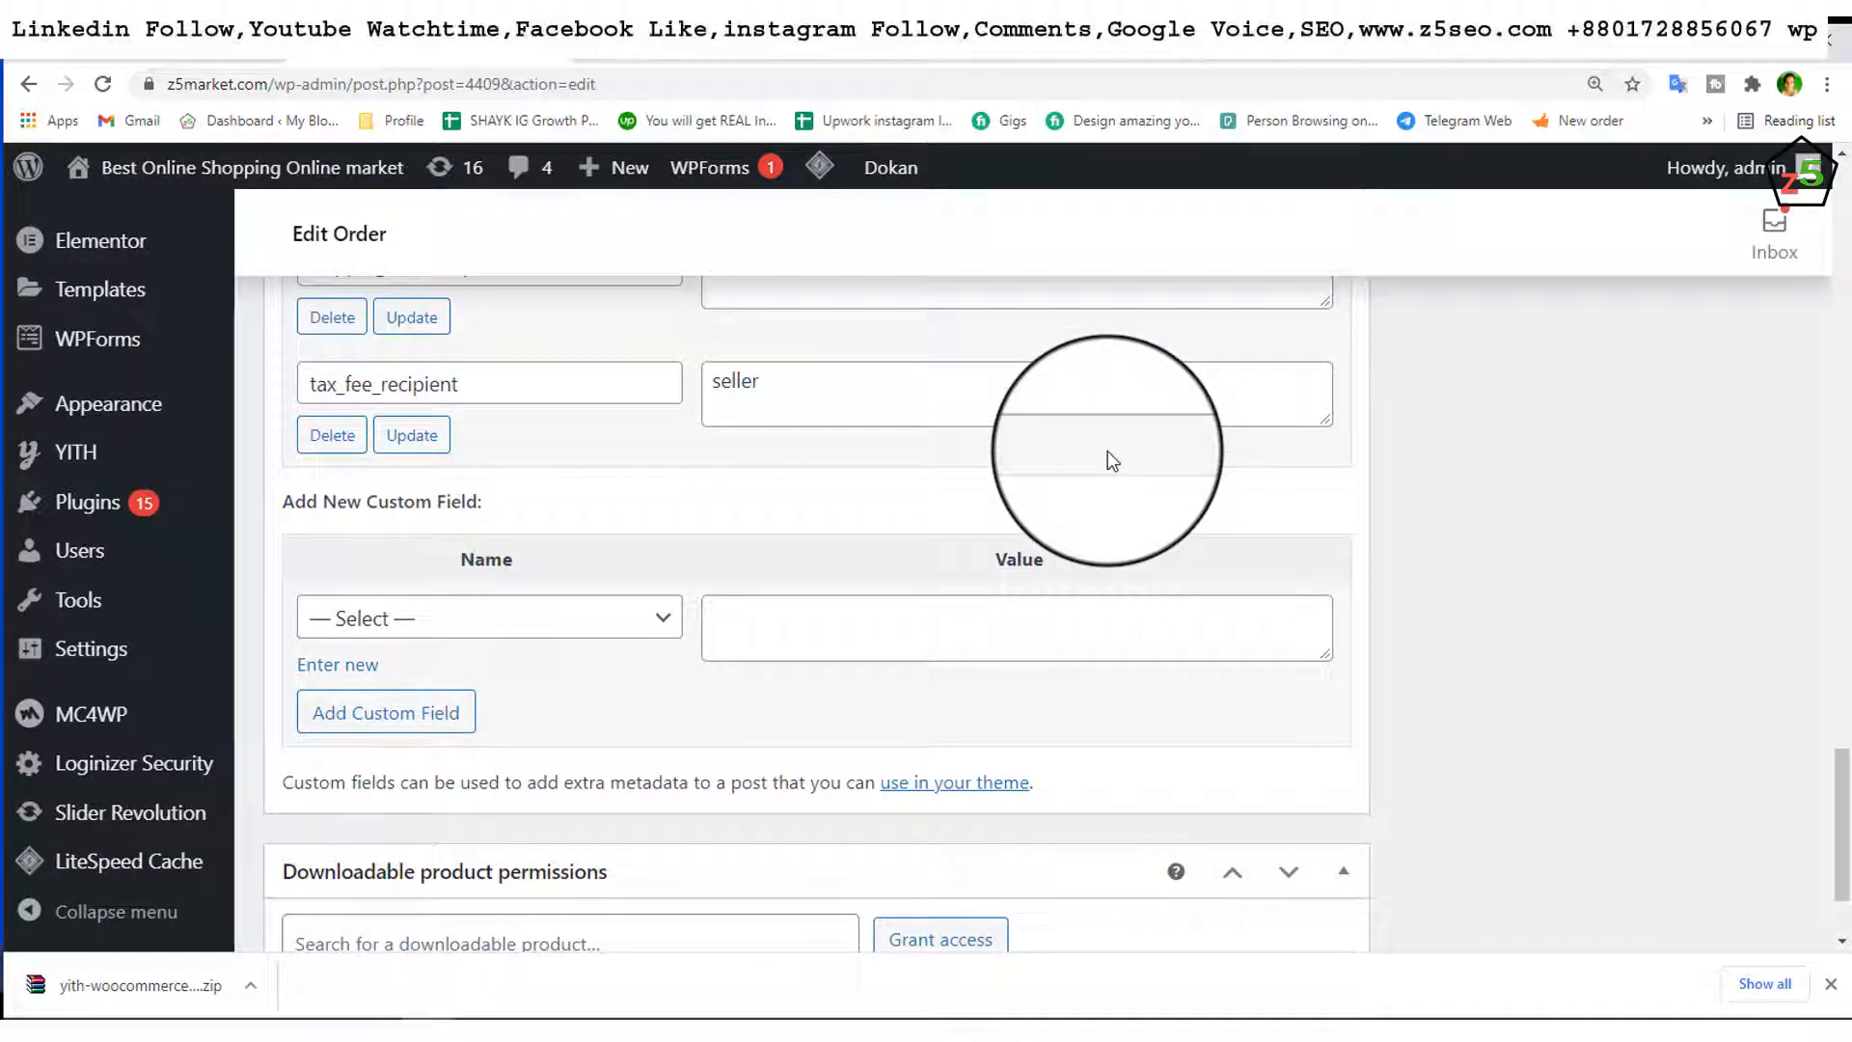
{"action": "scroll", "coordinate": [1107, 450], "scroll_direction": "down", "scroll_amount": 1}
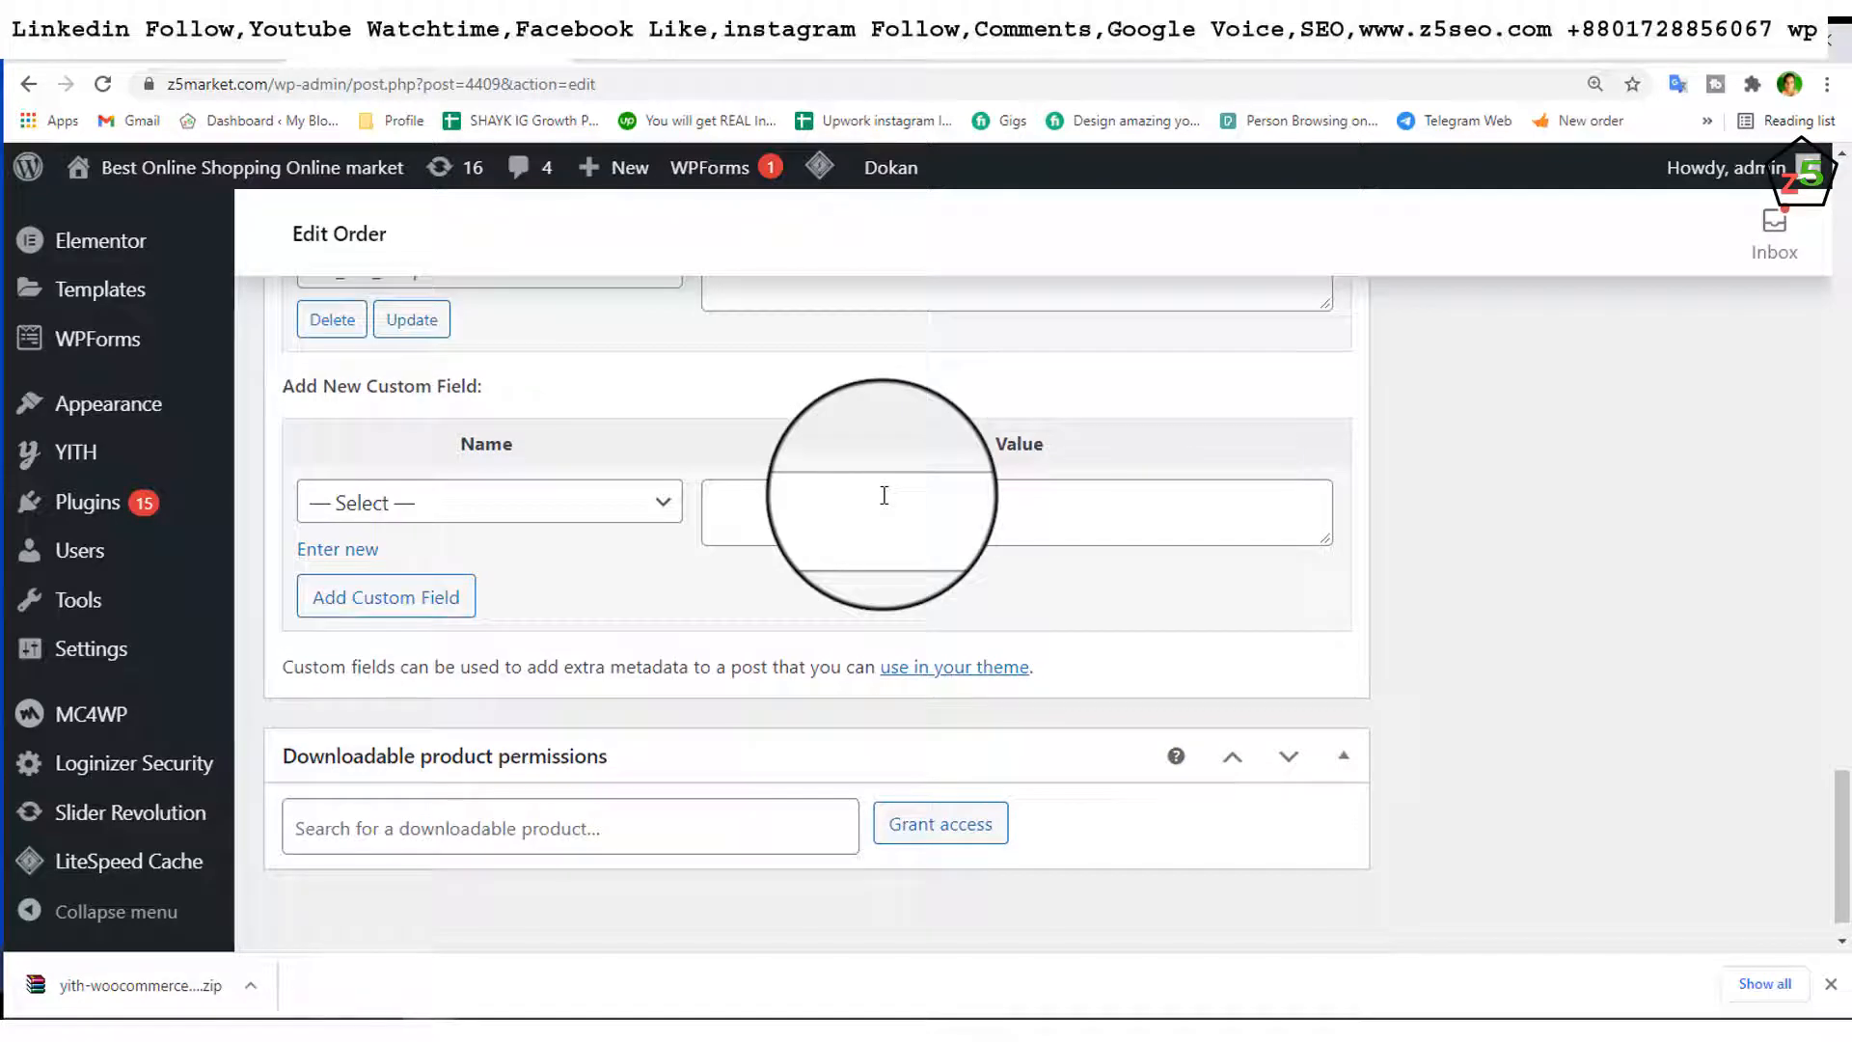
{"action": "scroll", "coordinate": [884, 495], "scroll_direction": "up", "scroll_amount": 15}
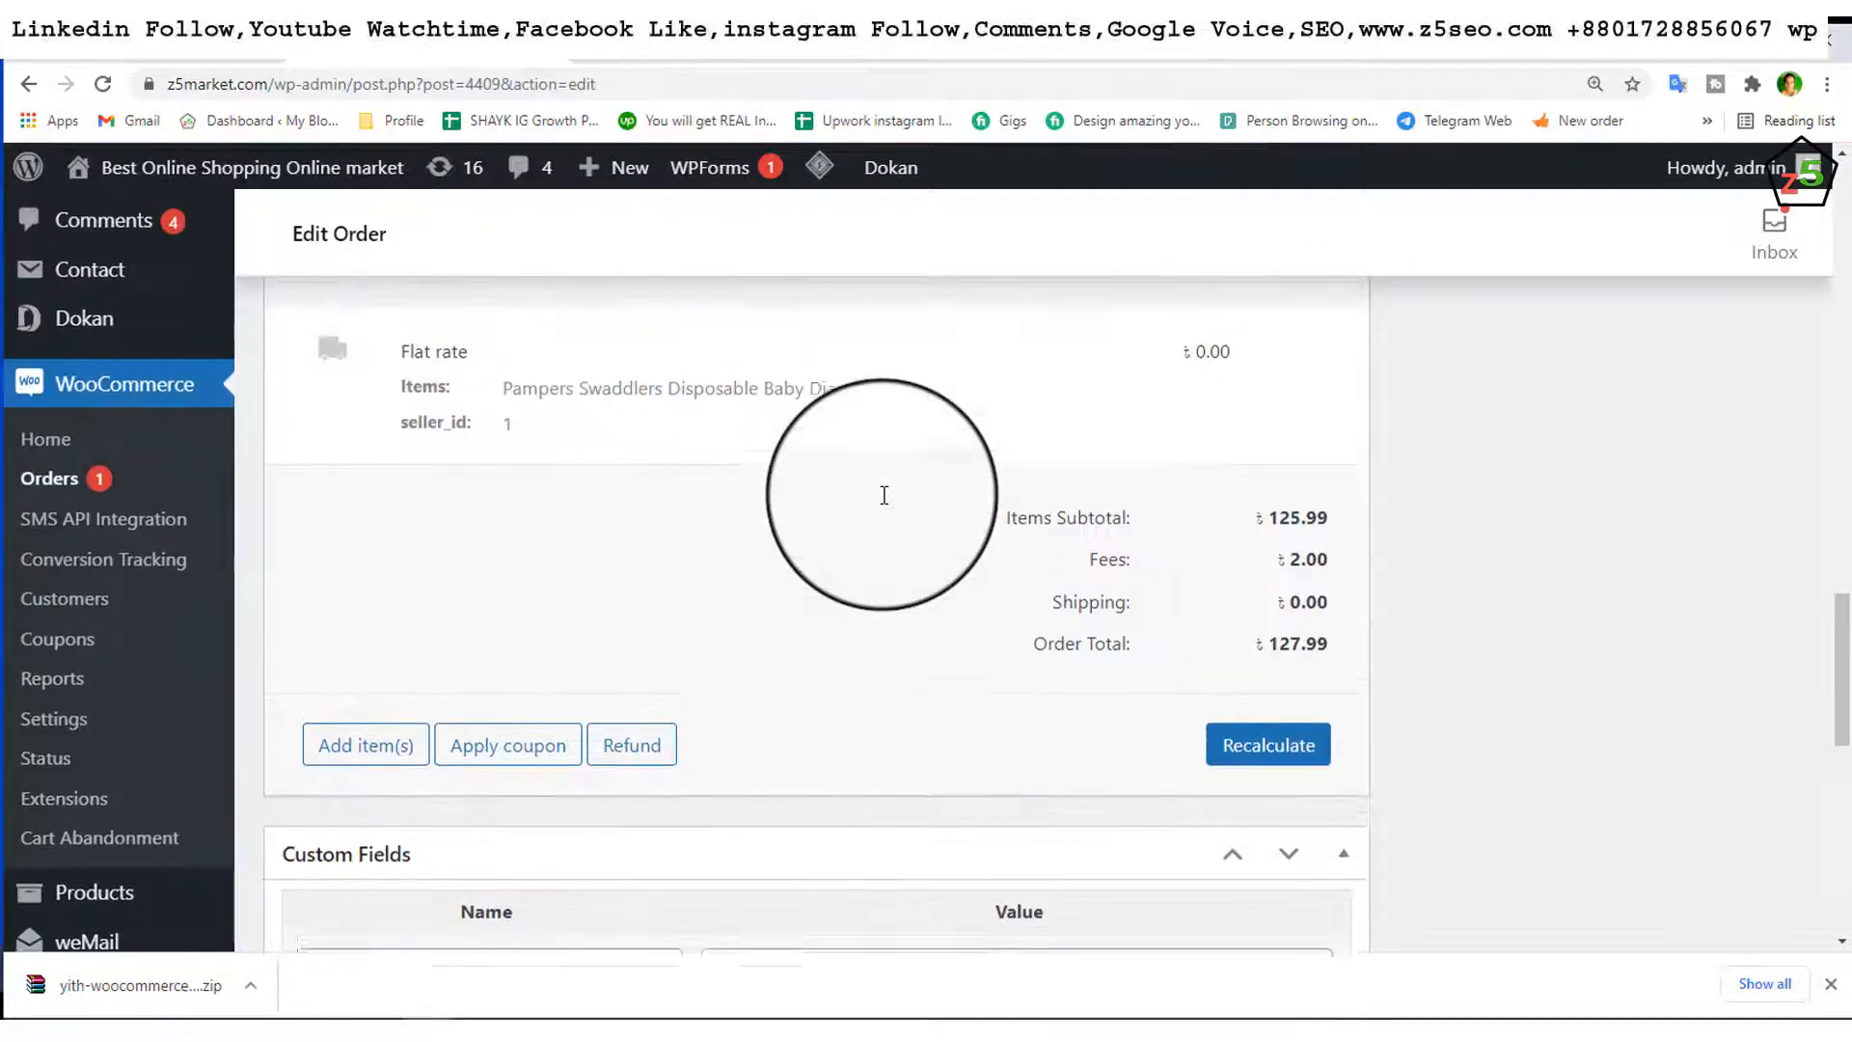
{"action": "scroll", "coordinate": [882, 494], "scroll_direction": "up", "scroll_amount": 6}
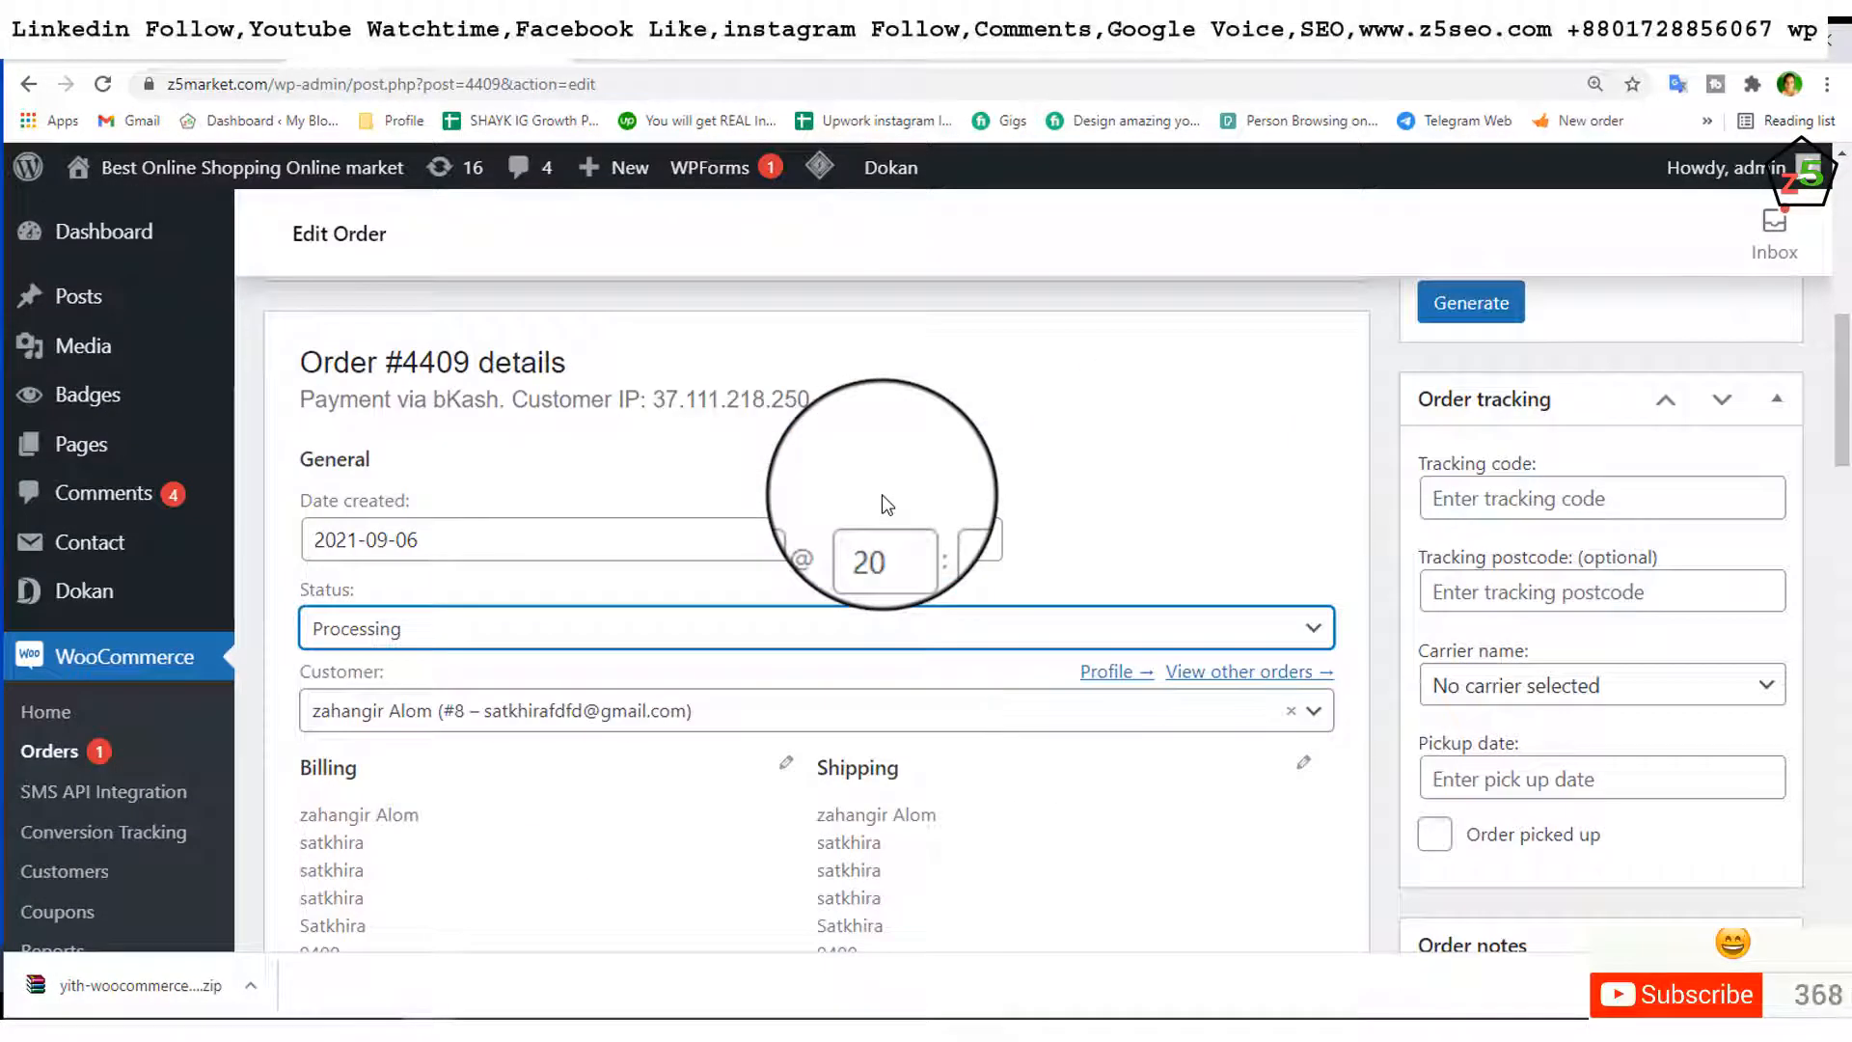
{"action": "scroll", "coordinate": [1051, 465], "scroll_direction": "up", "scroll_amount": 2}
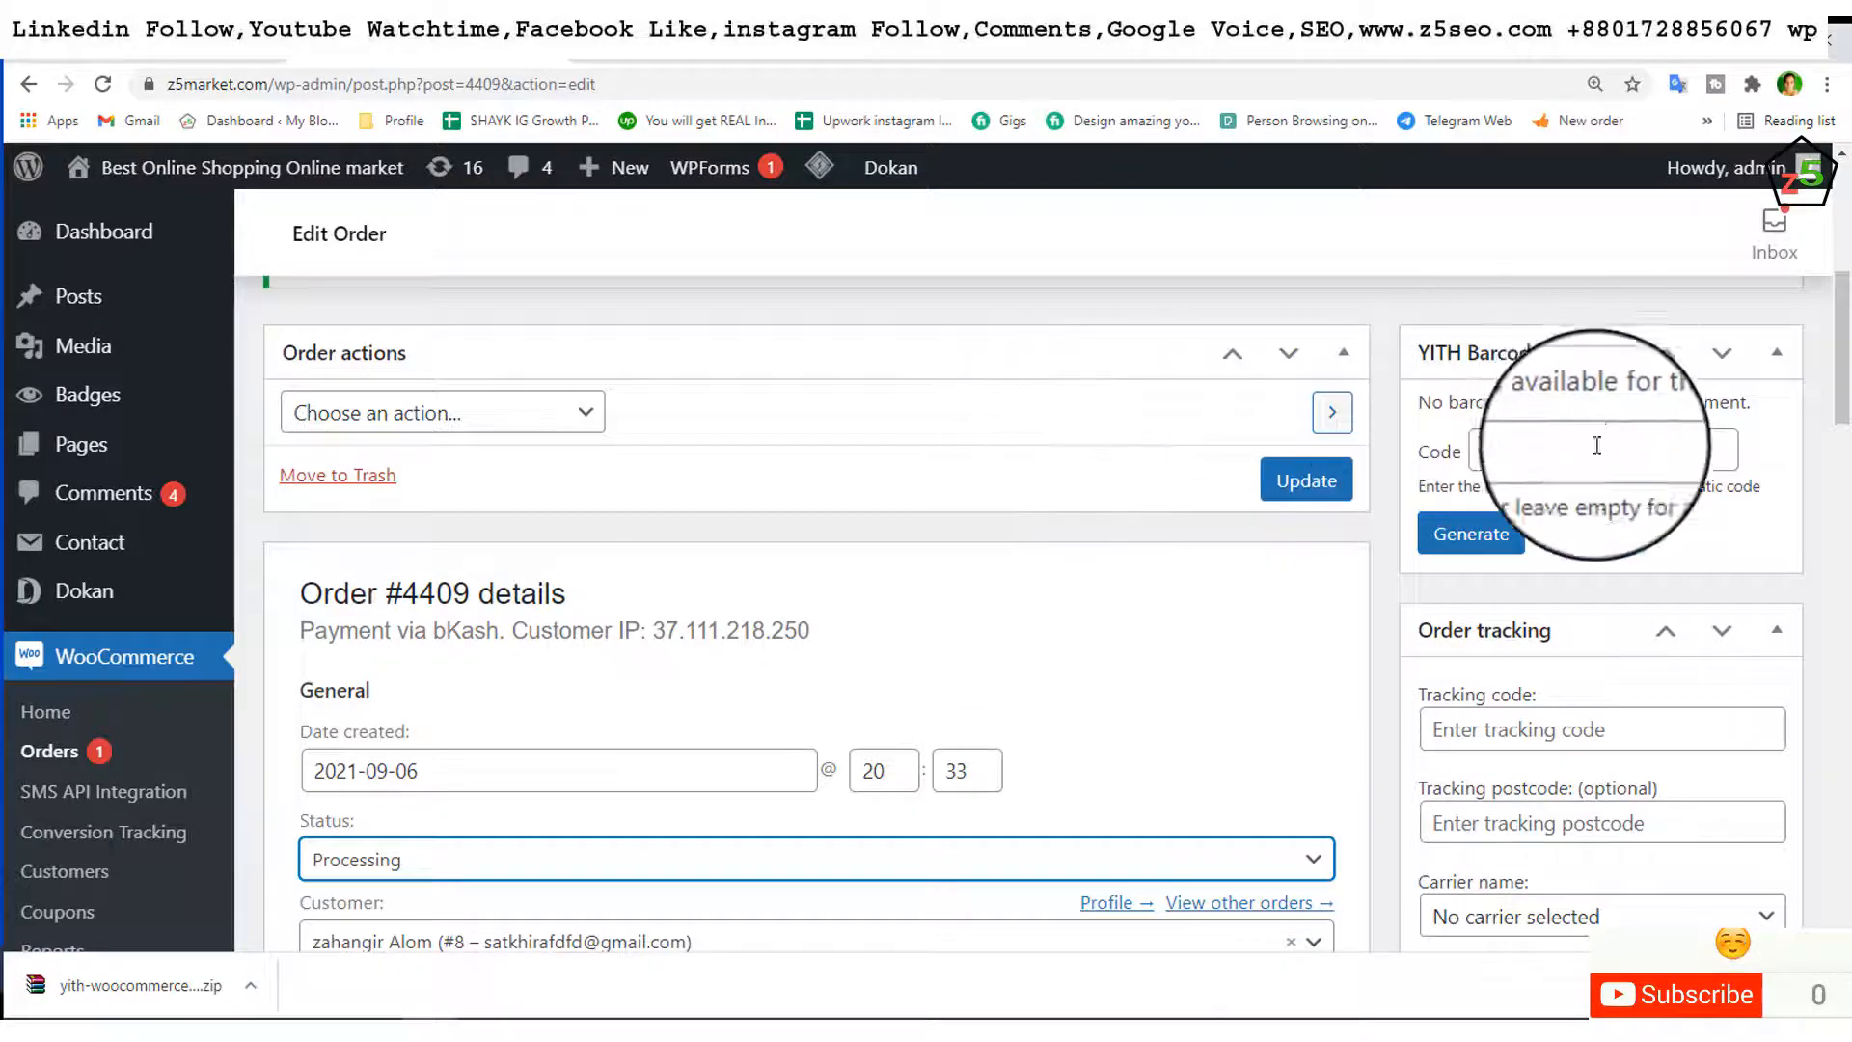
{"action": "scroll", "coordinate": [1563, 502], "scroll_direction": "down", "scroll_amount": 3}
{"action": "left_click", "coordinate": [1498, 393]}
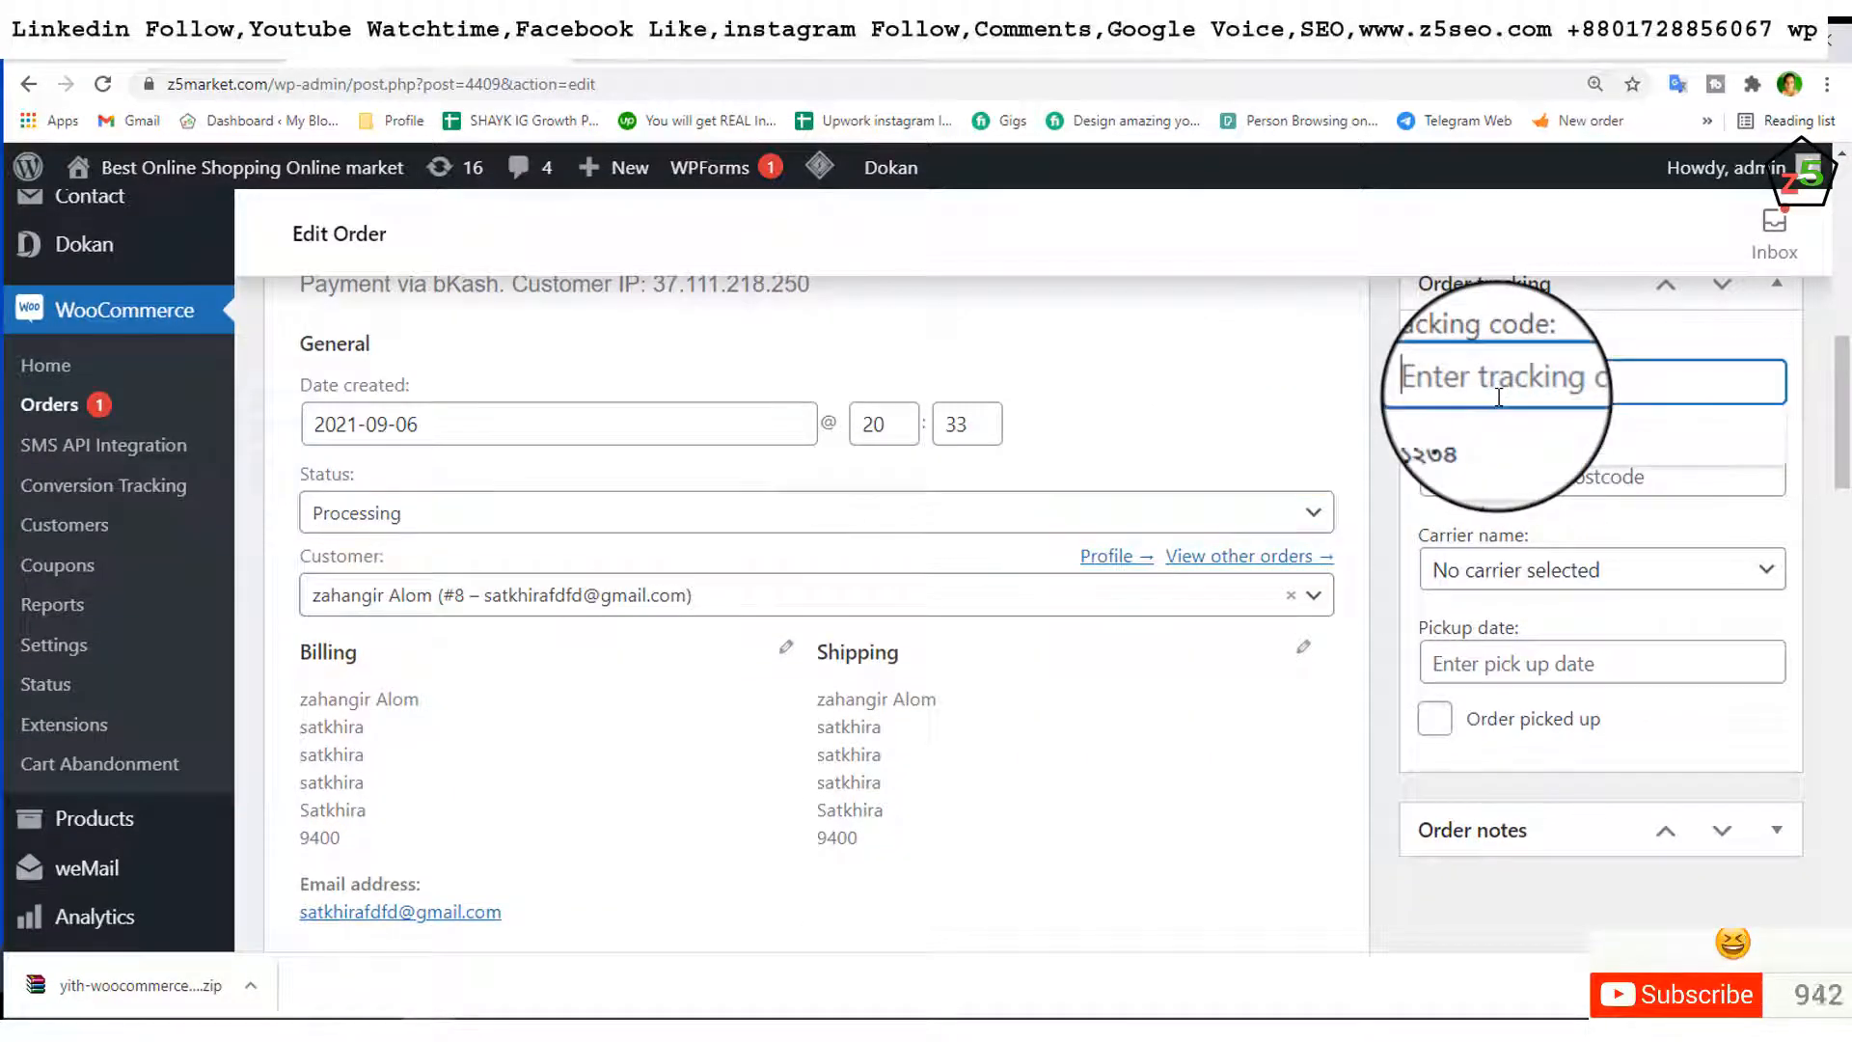
{"action": "left_click", "coordinate": [1501, 451]}
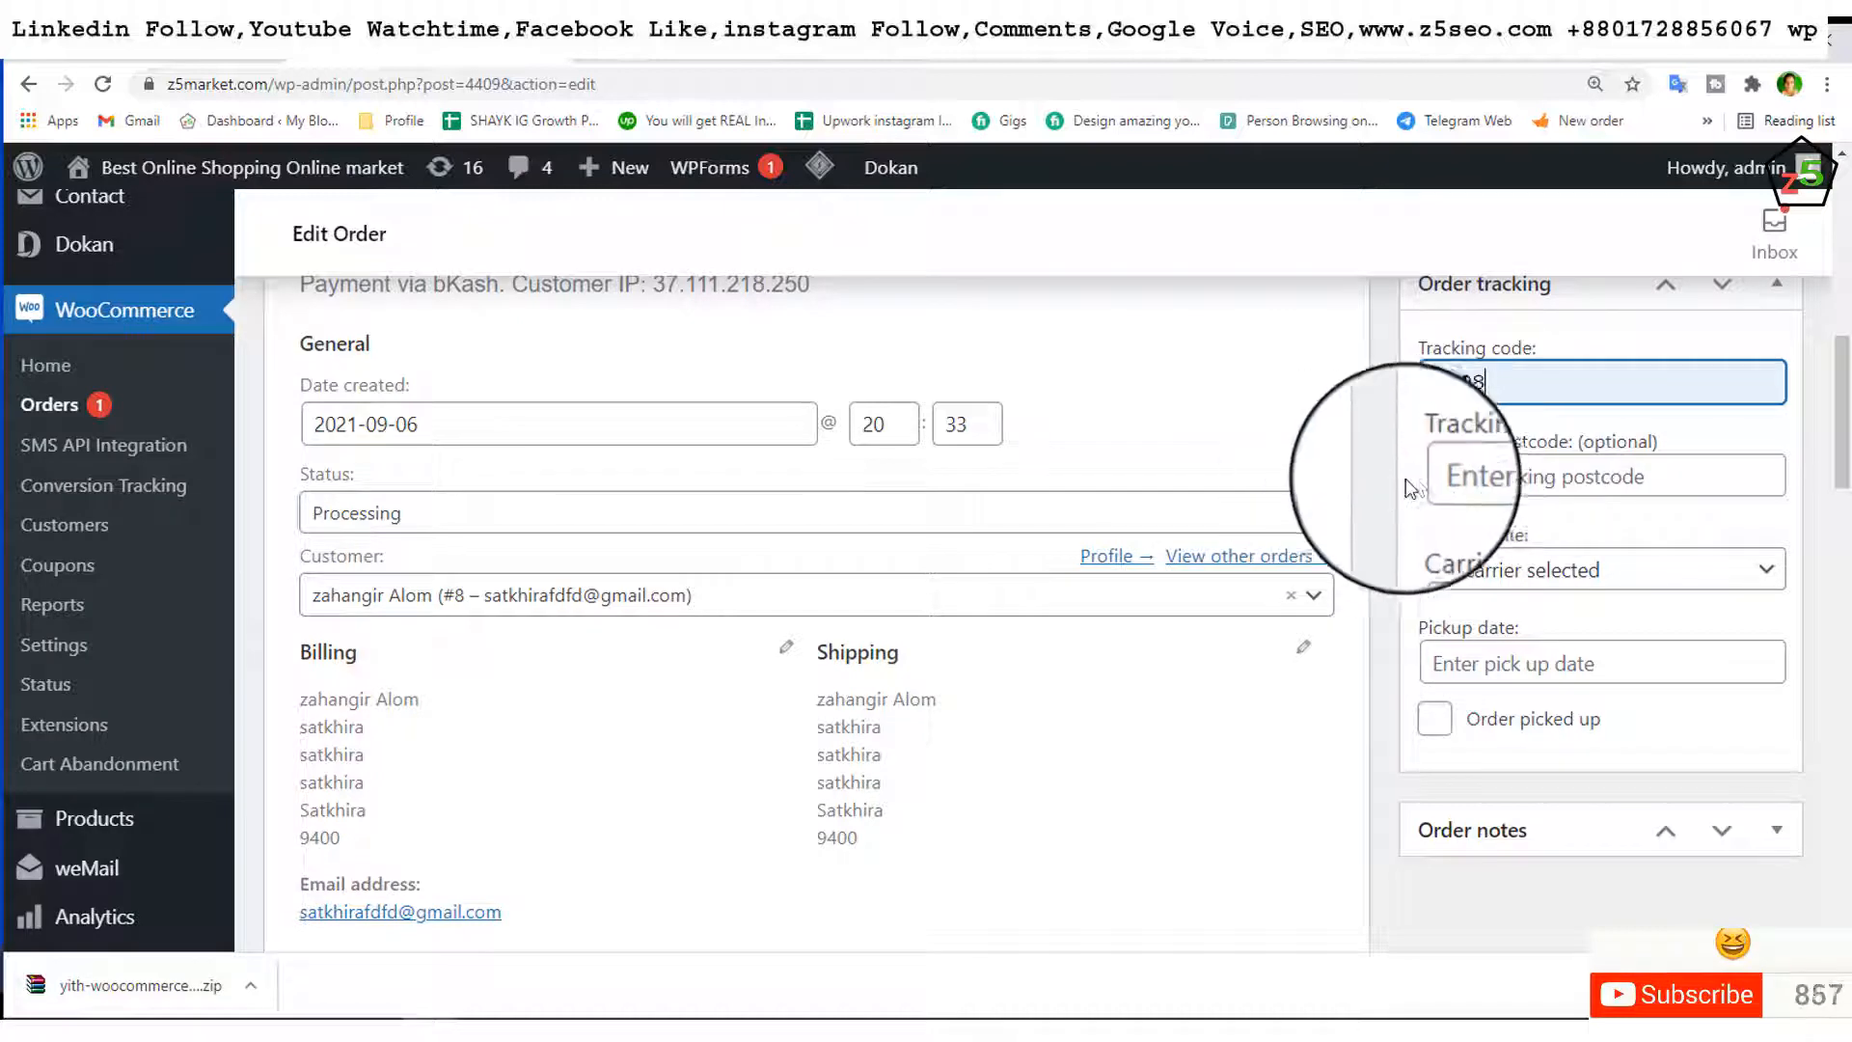
{"action": "left_click", "coordinate": [1503, 569]}
{"action": "left_click", "coordinate": [1492, 605]}
Step: Set the pickup date to 2021-09-12 and update the order
{"action": "scroll", "coordinate": [1495, 589], "scroll_direction": "down", "scroll_amount": 1}
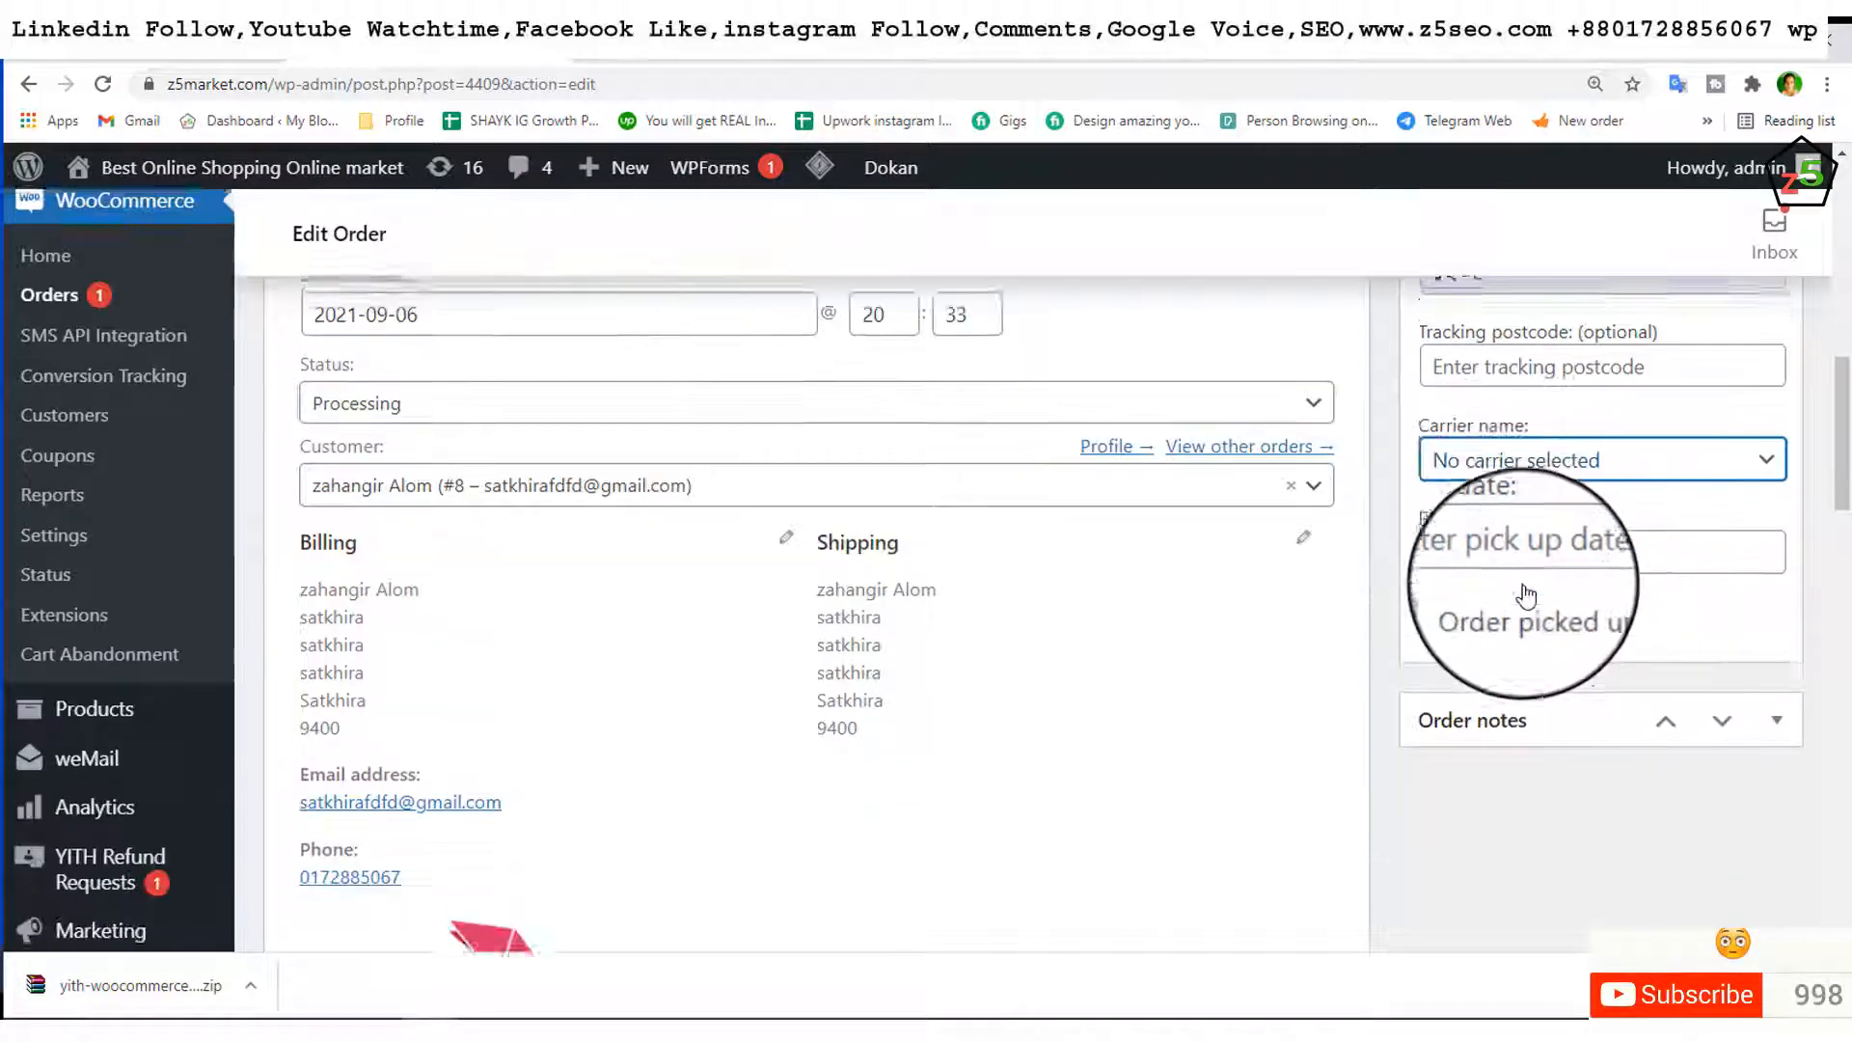
{"action": "left_click", "coordinate": [1490, 550]}
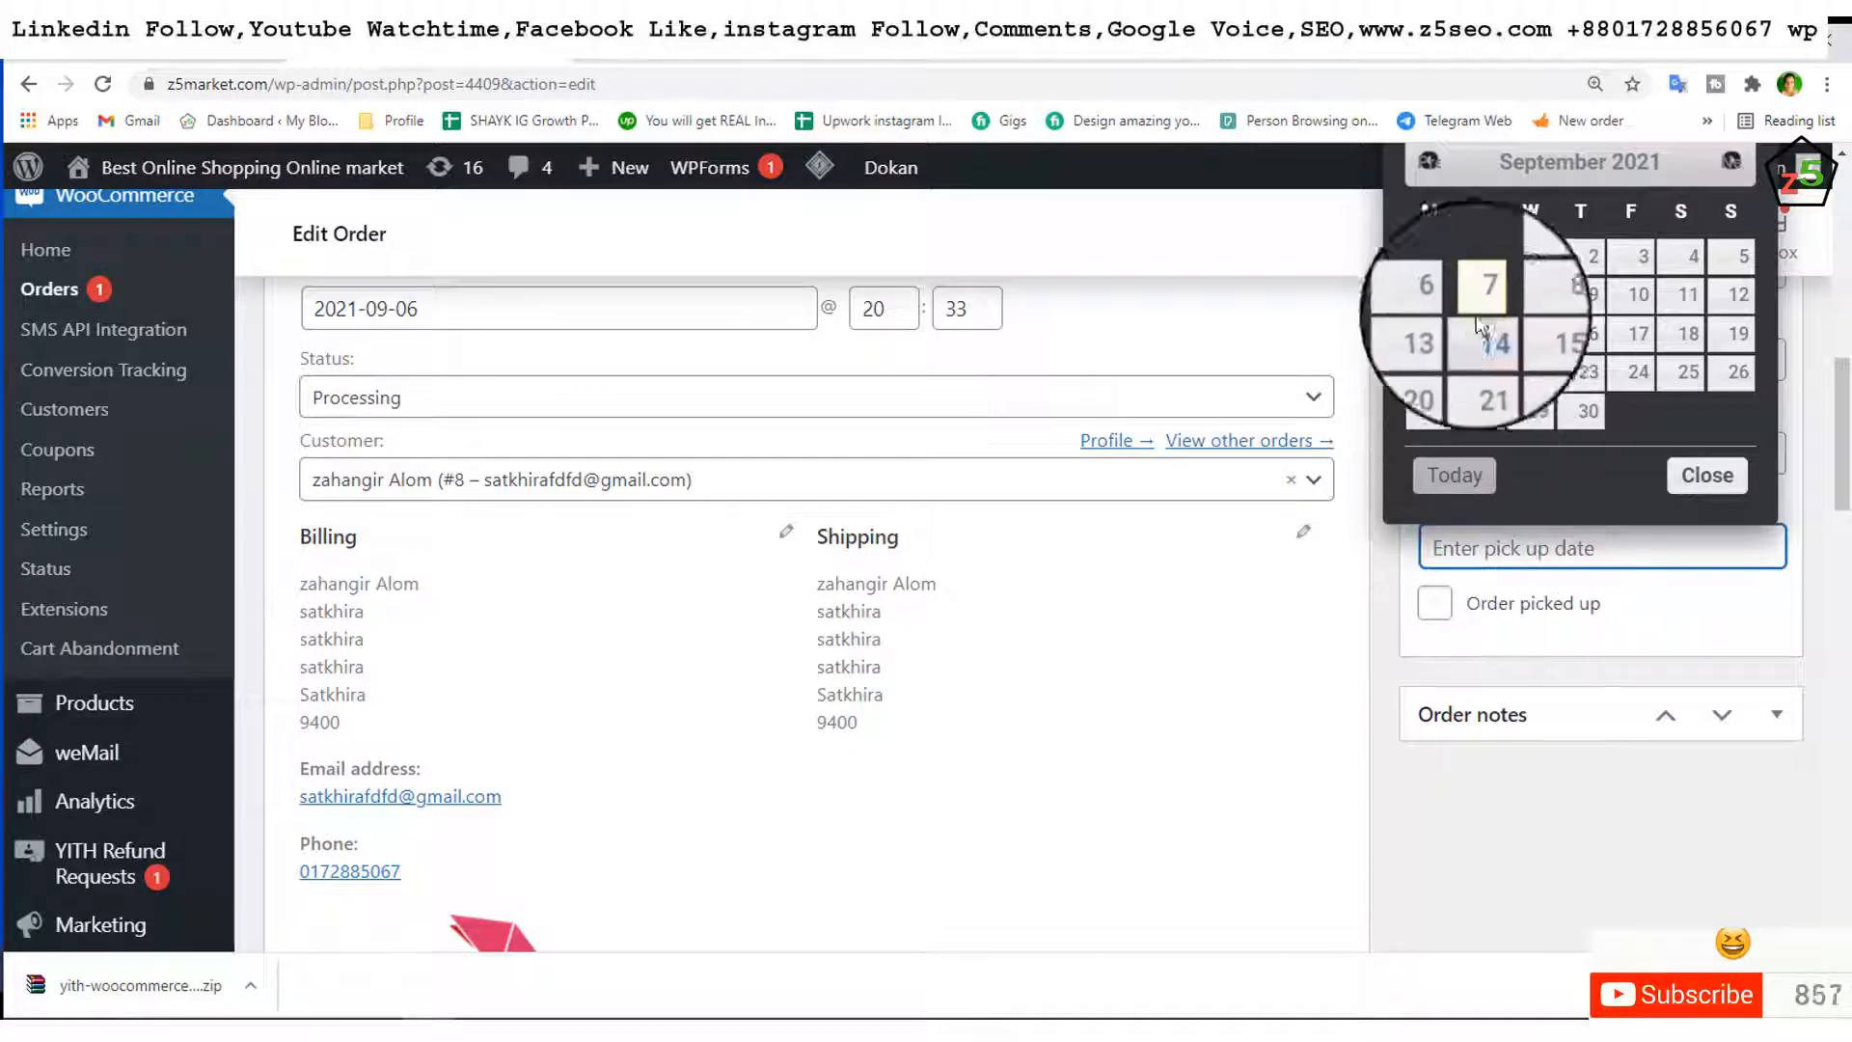
{"action": "left_click", "coordinate": [1737, 297]}
{"action": "scroll", "coordinate": [1604, 372], "scroll_direction": "down", "scroll_amount": 3}
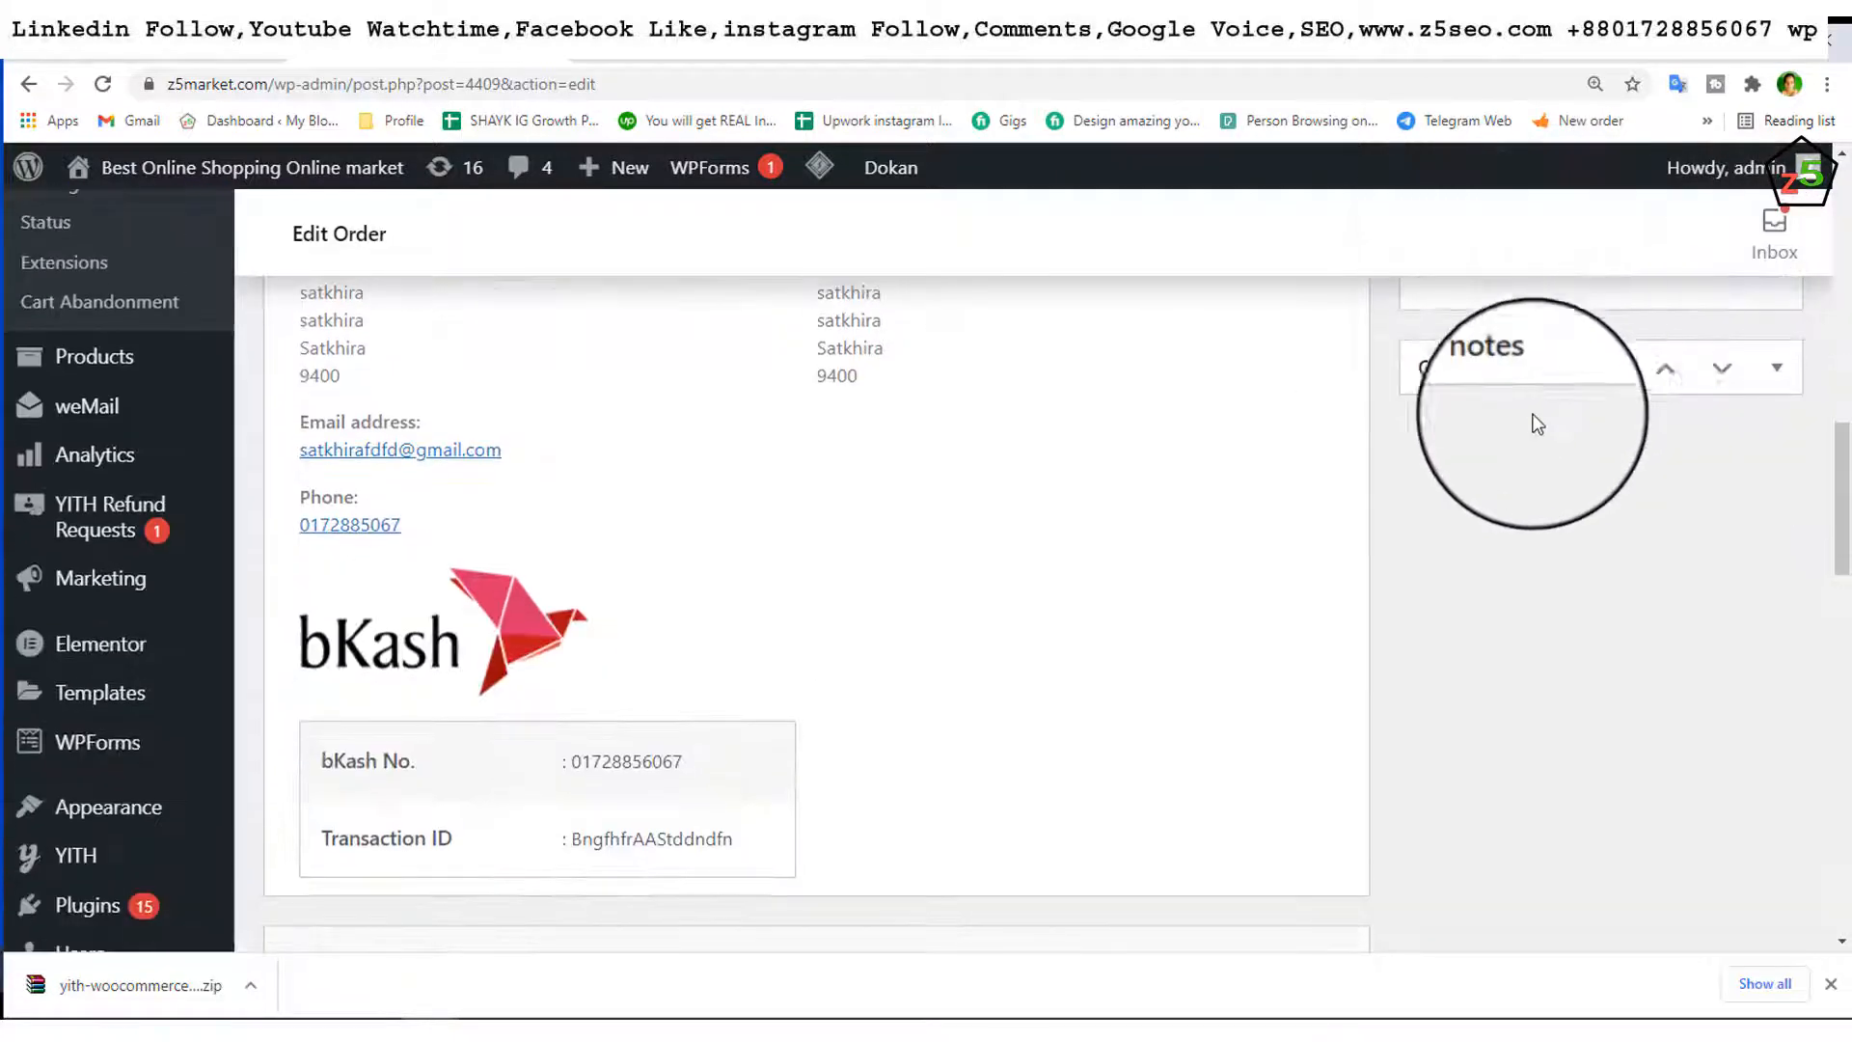
{"action": "scroll", "coordinate": [1538, 414], "scroll_direction": "up", "scroll_amount": 2}
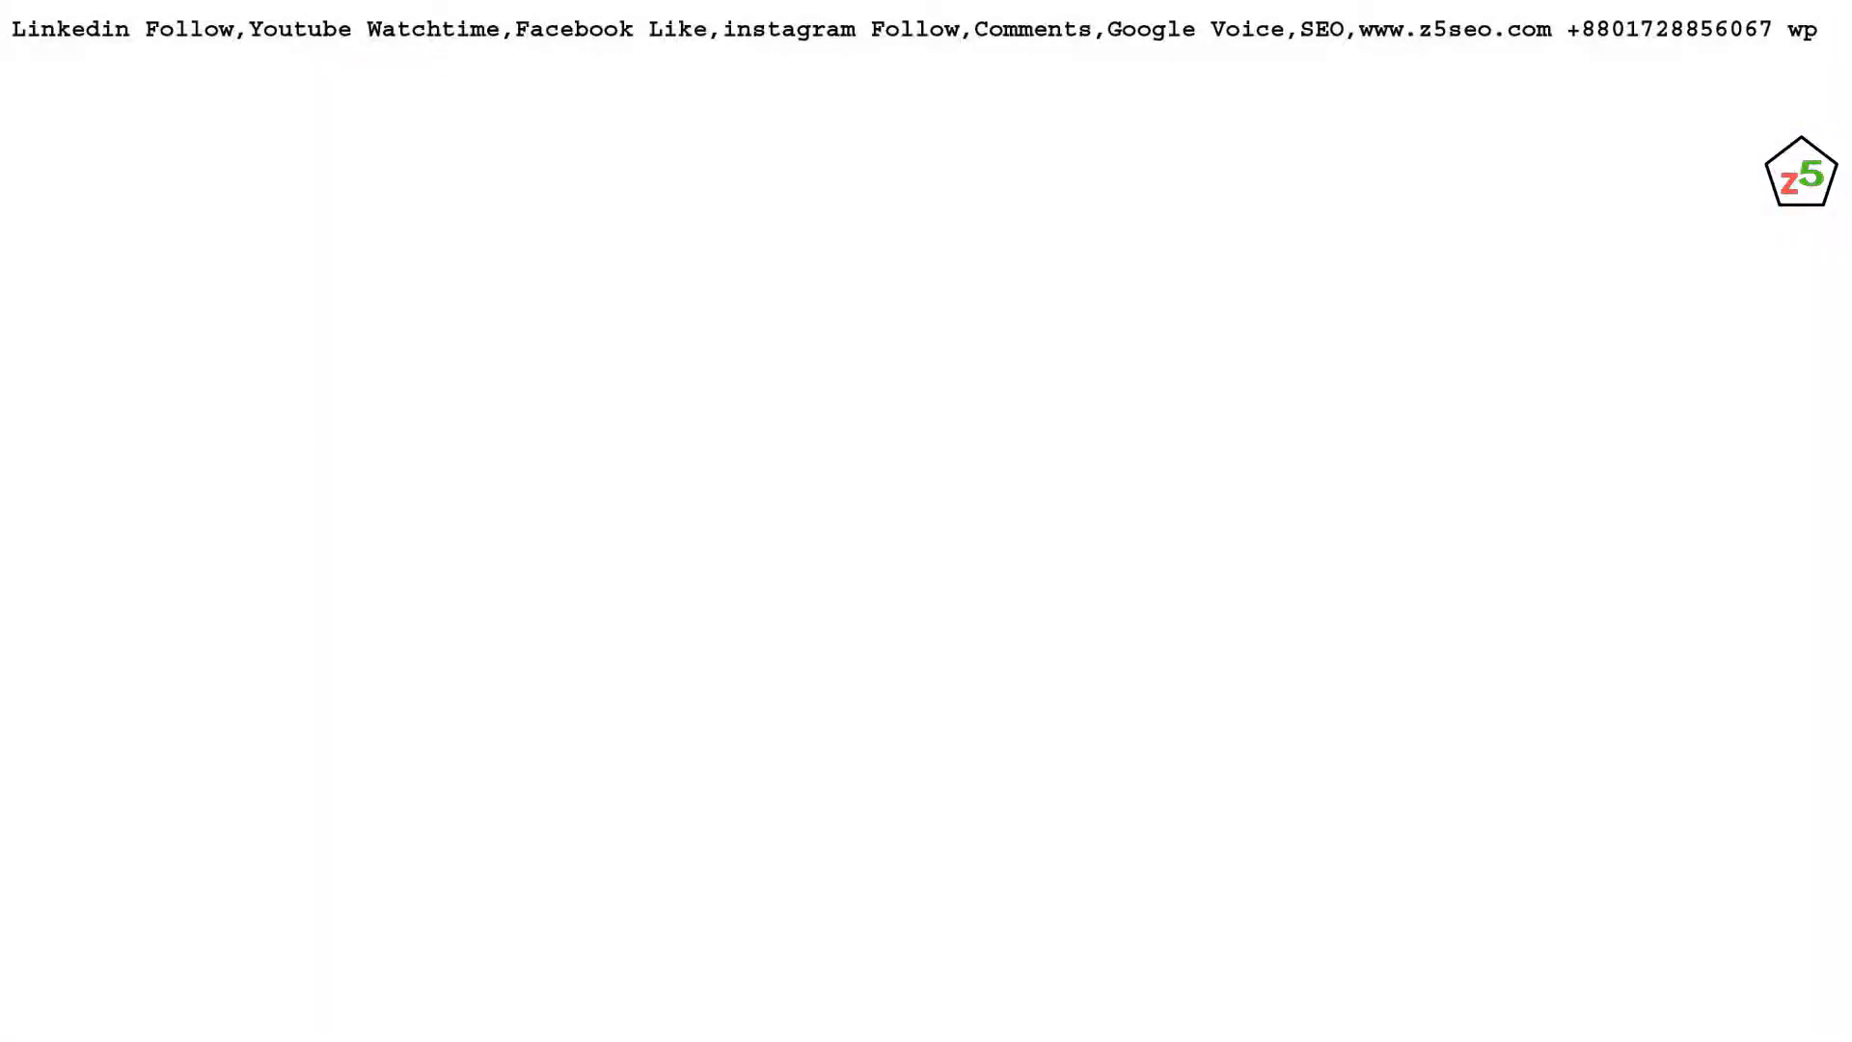
{"action": "left_click", "coordinate": [1315, 356]}
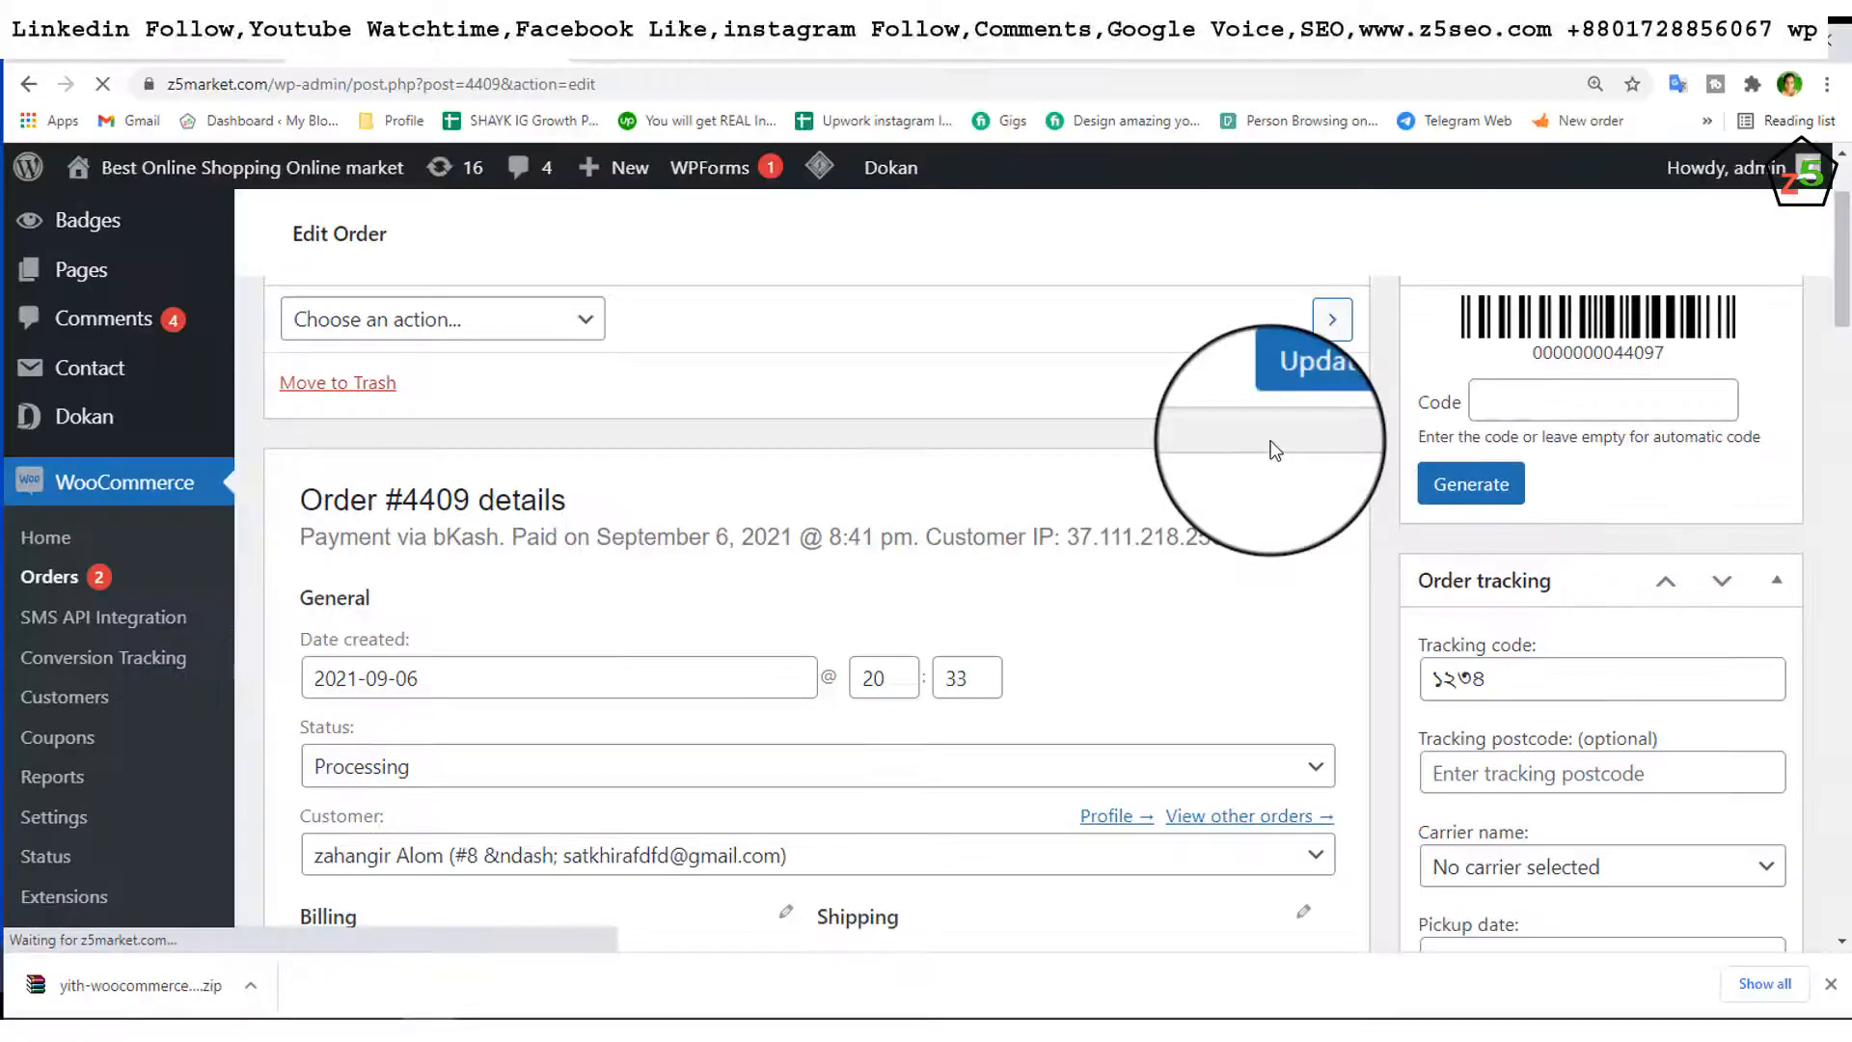
Step: Scroll past the saved tracking details and On hold to Processing note into the Add note box
{"action": "scroll", "coordinate": [1283, 424], "scroll_direction": "down", "scroll_amount": 2}
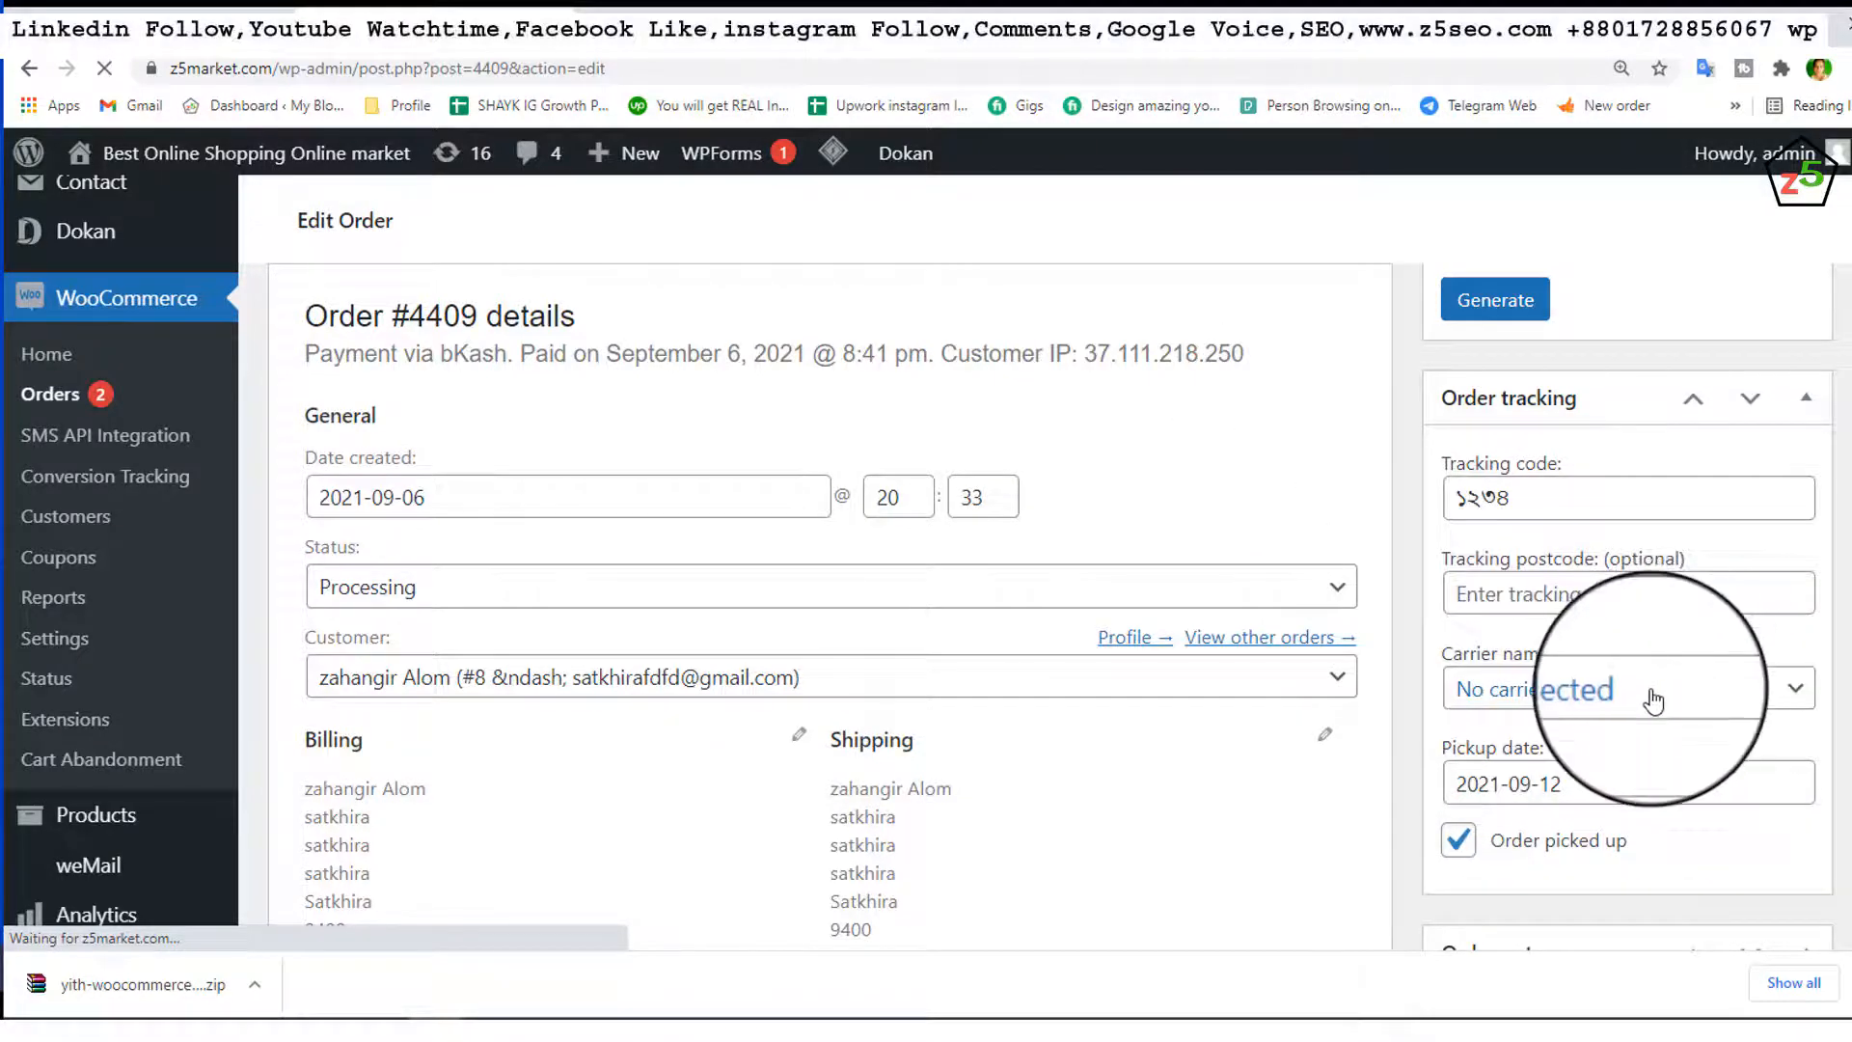
{"action": "scroll", "coordinate": [1653, 702], "scroll_direction": "down", "scroll_amount": 2}
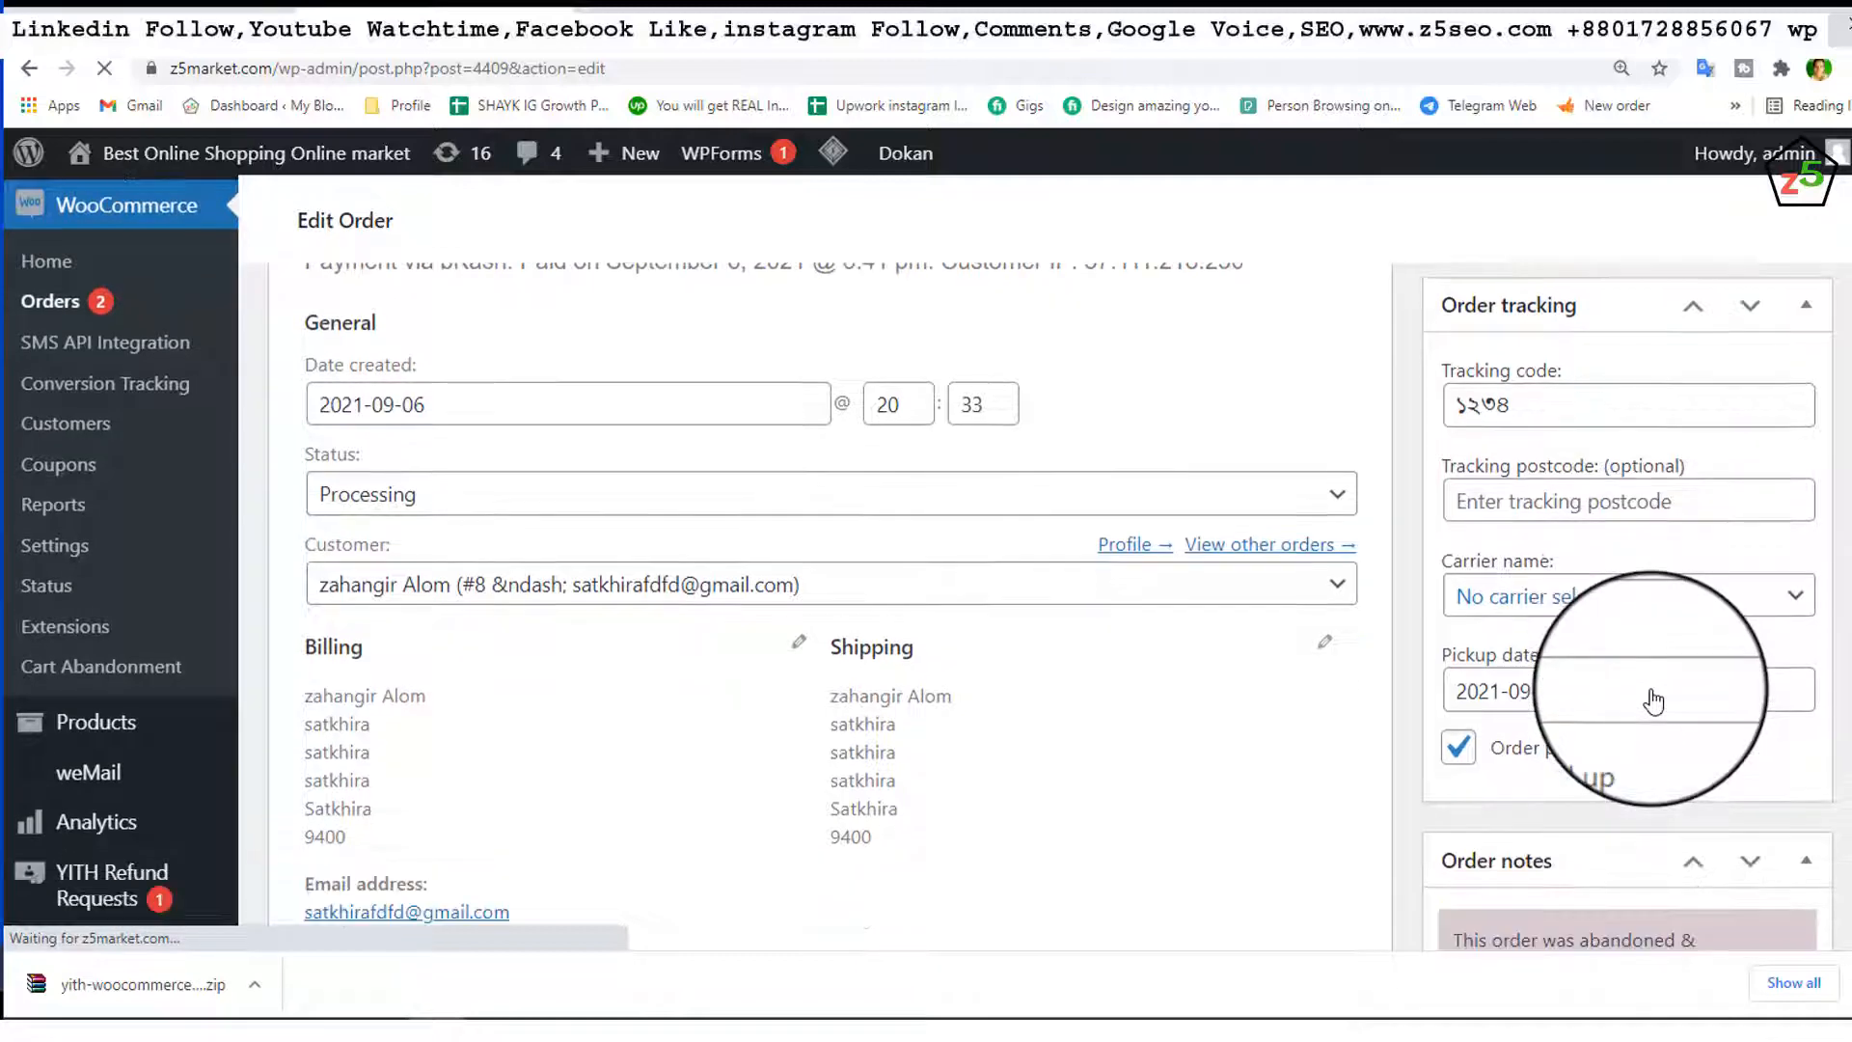
{"action": "scroll", "coordinate": [1654, 701], "scroll_direction": "down", "scroll_amount": 6}
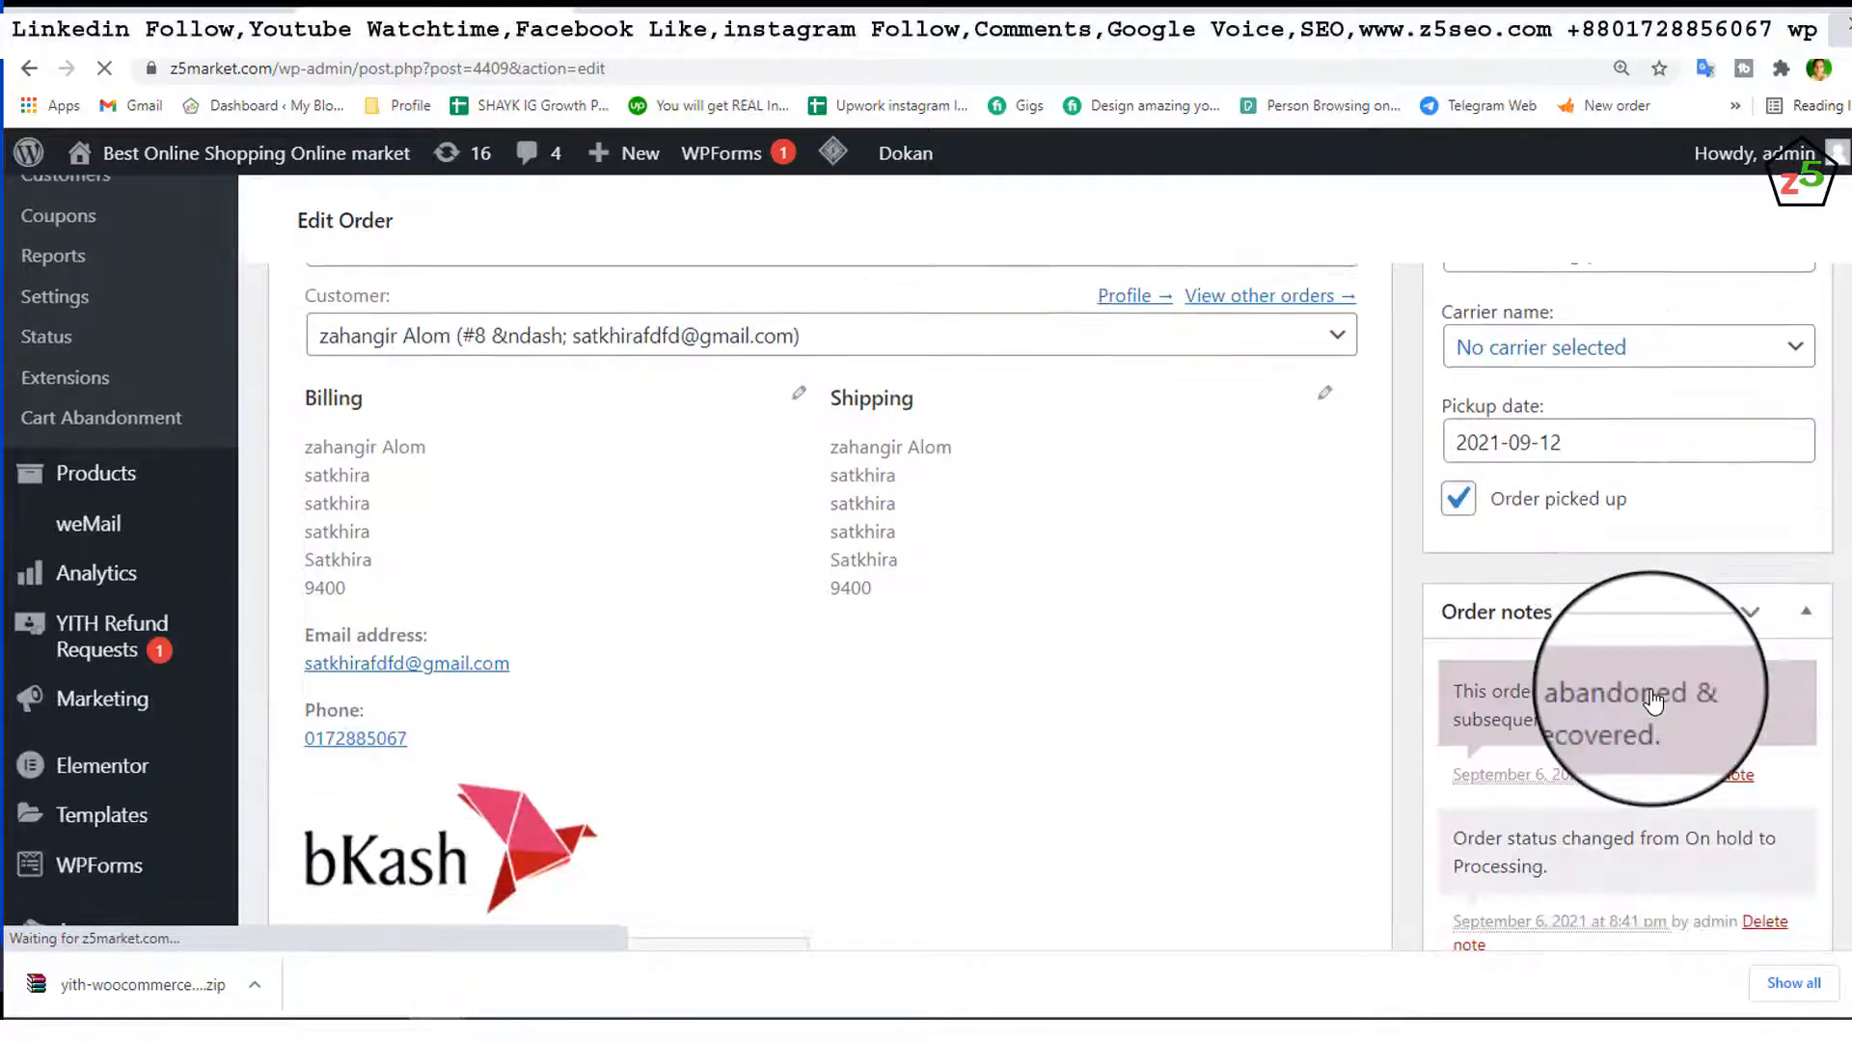
{"action": "left_click", "coordinate": [1567, 695]}
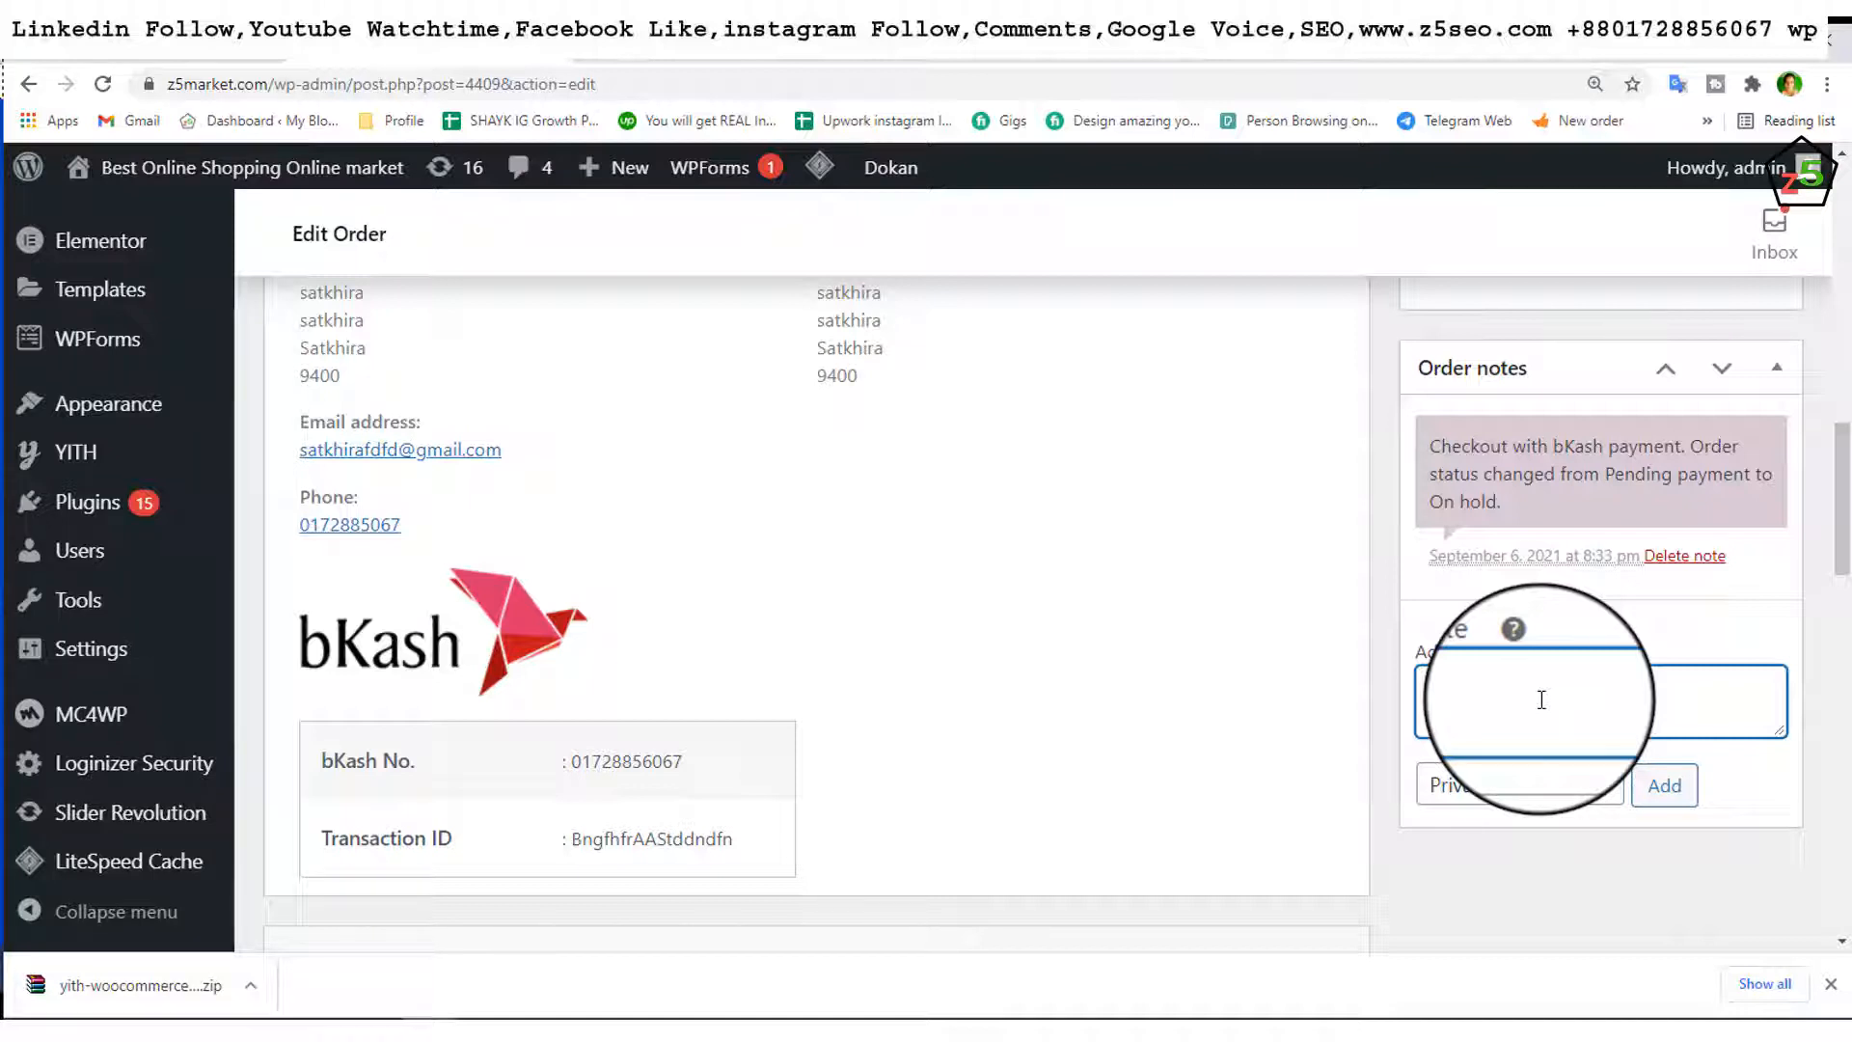
Step: Add a private Bengali note asking the customer to call the given phone number if undelivered in 10 days
{"action": "type", "text": "ের"}
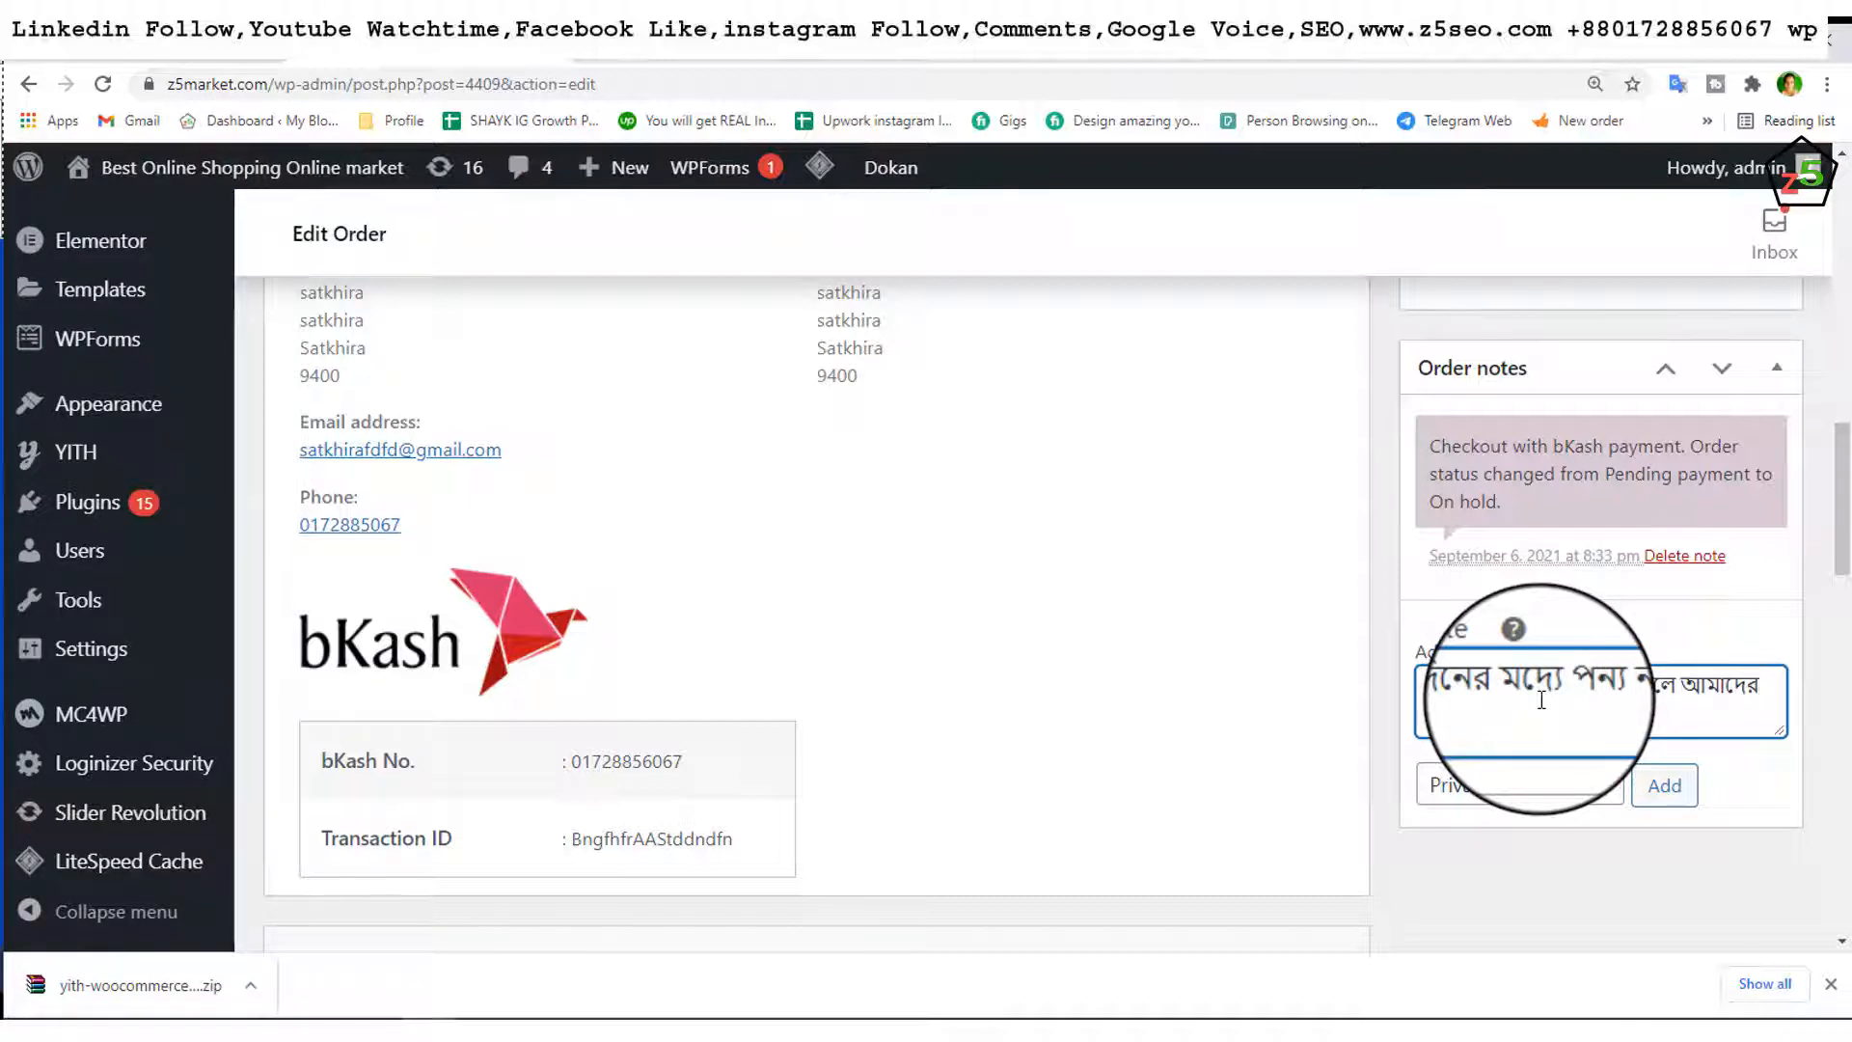
{"action": "type", "text": "সরাসরি"}
{"action": "type", "text": "যোগায"}
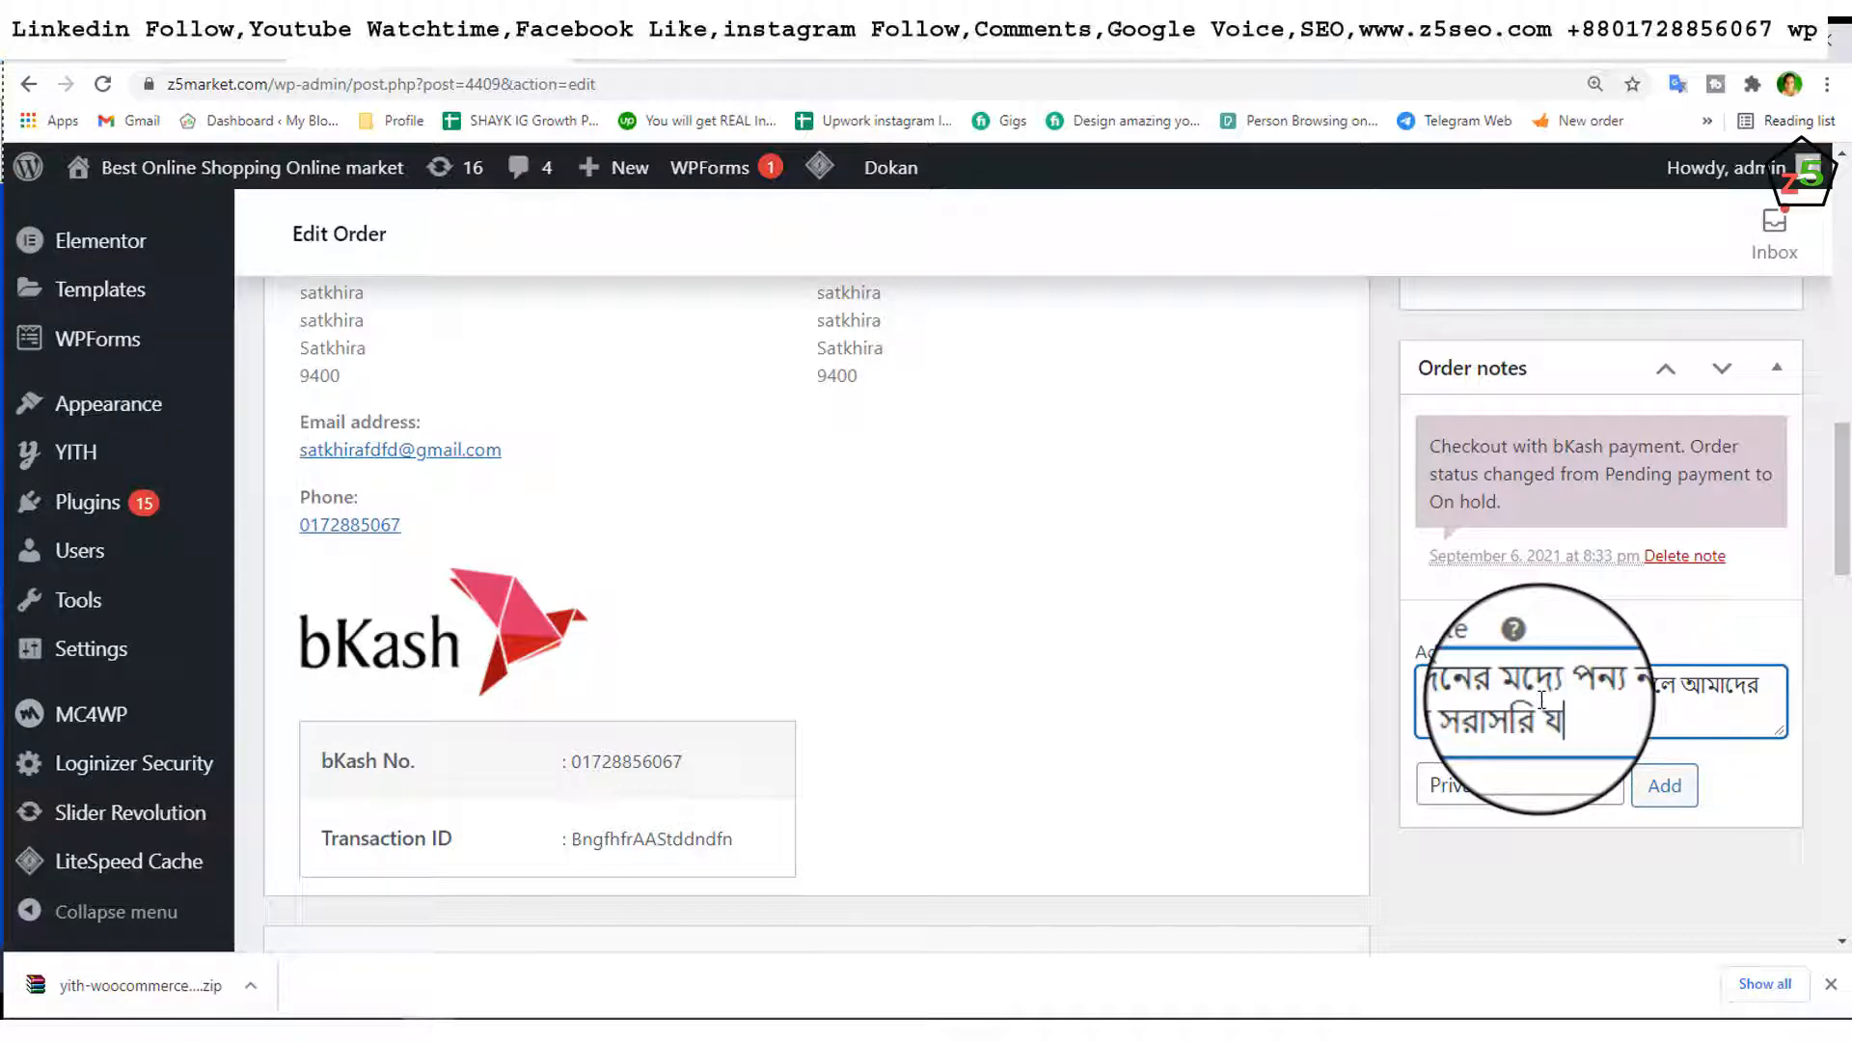
{"action": "type", "text": "ো"}
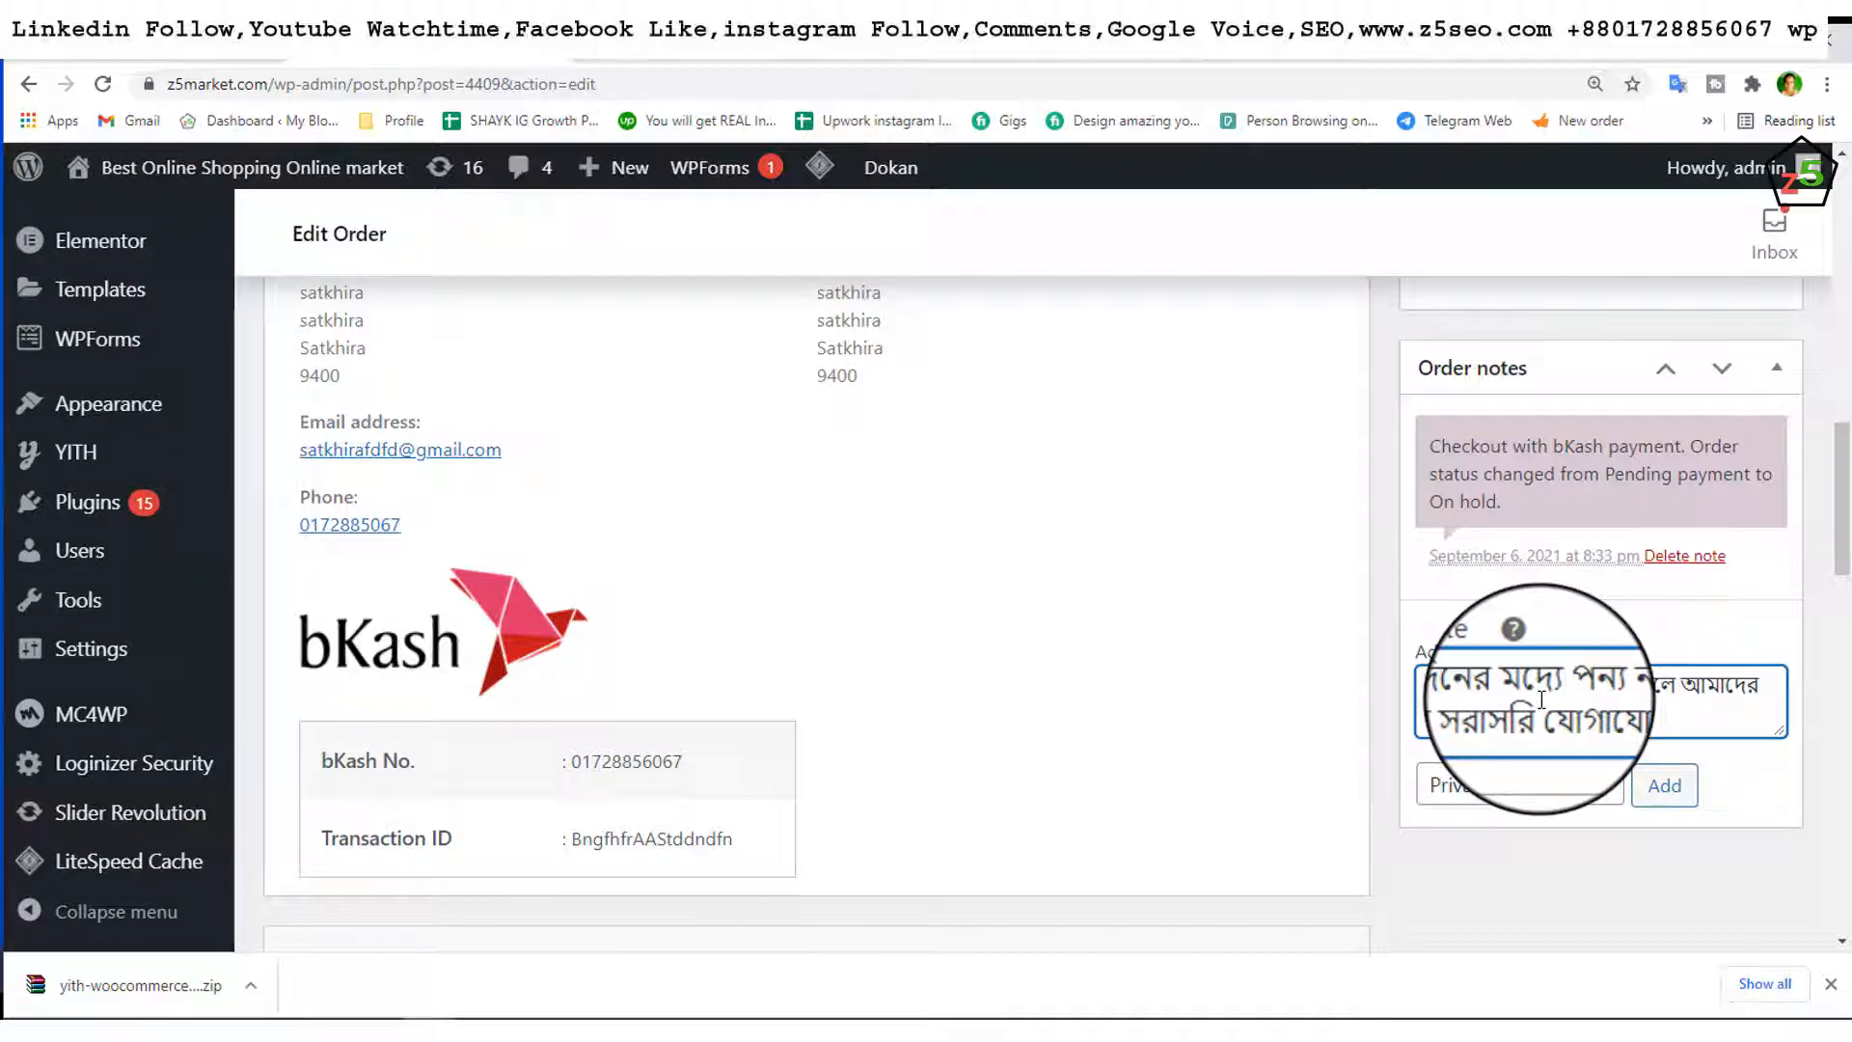
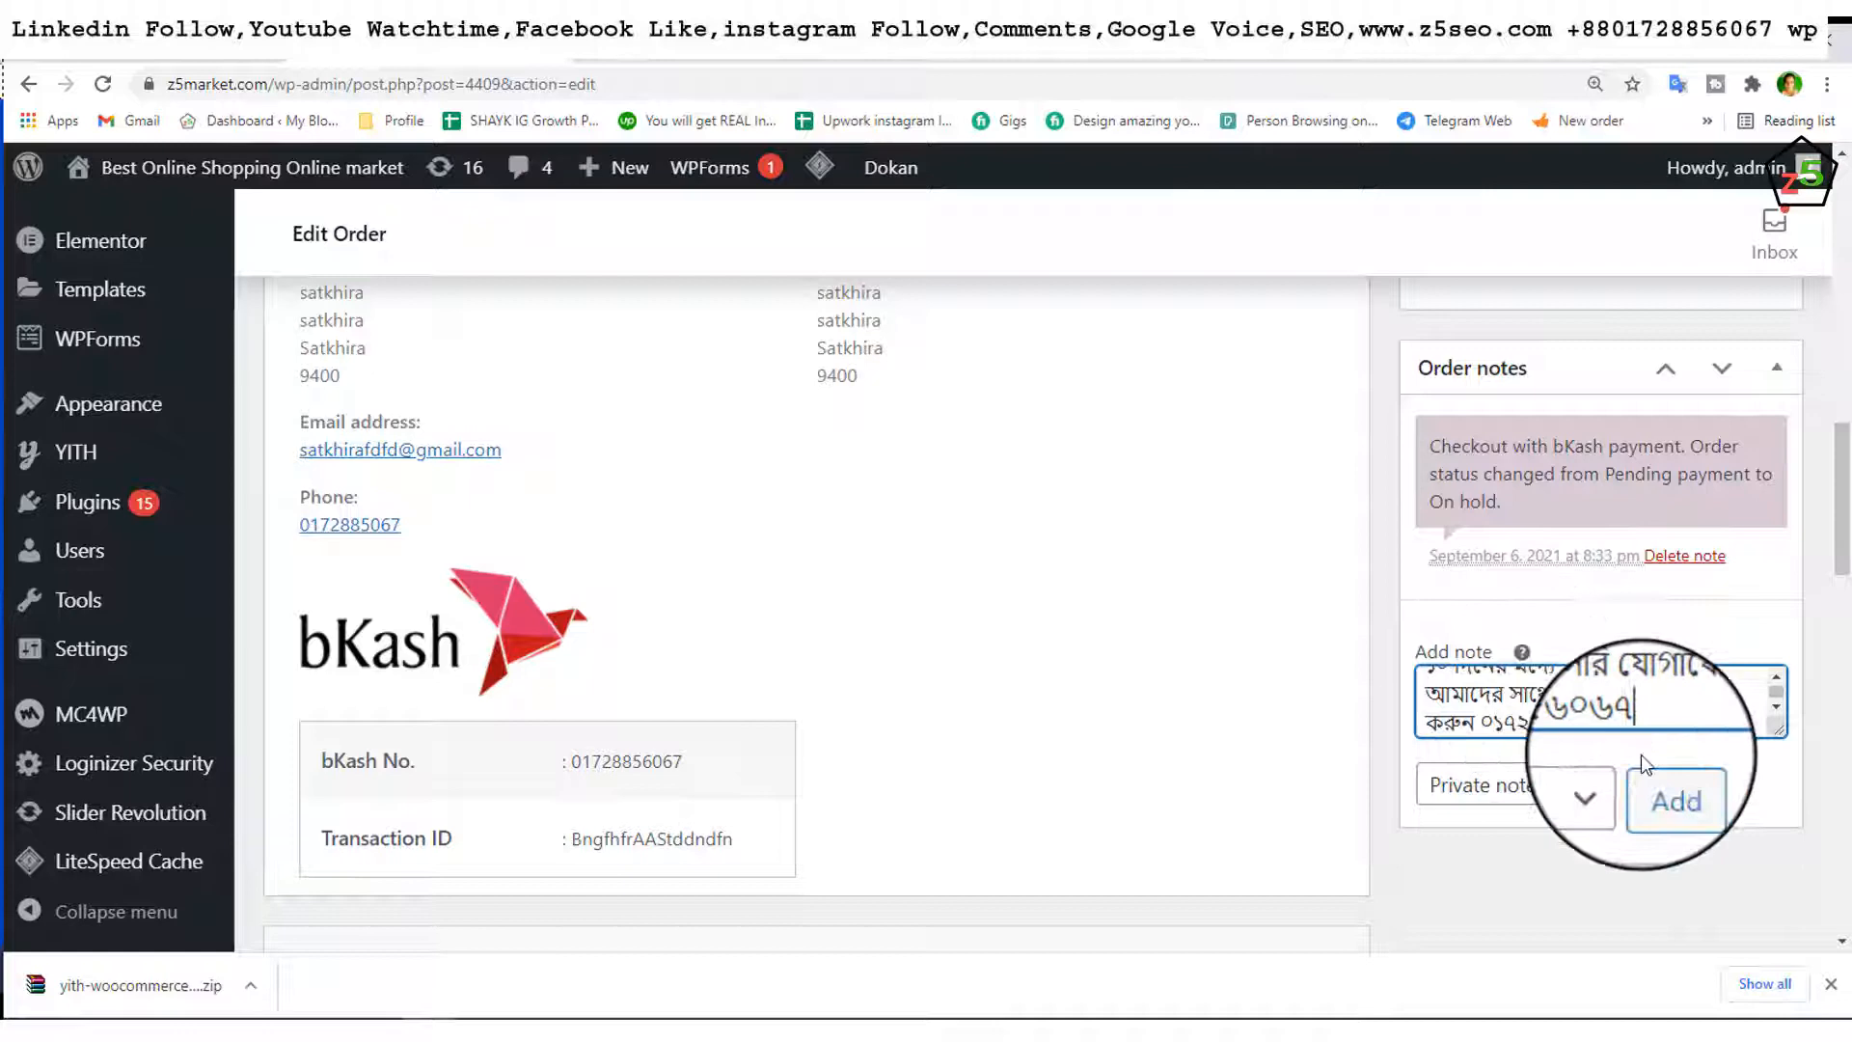
{"action": "left_click", "coordinate": [1673, 798]}
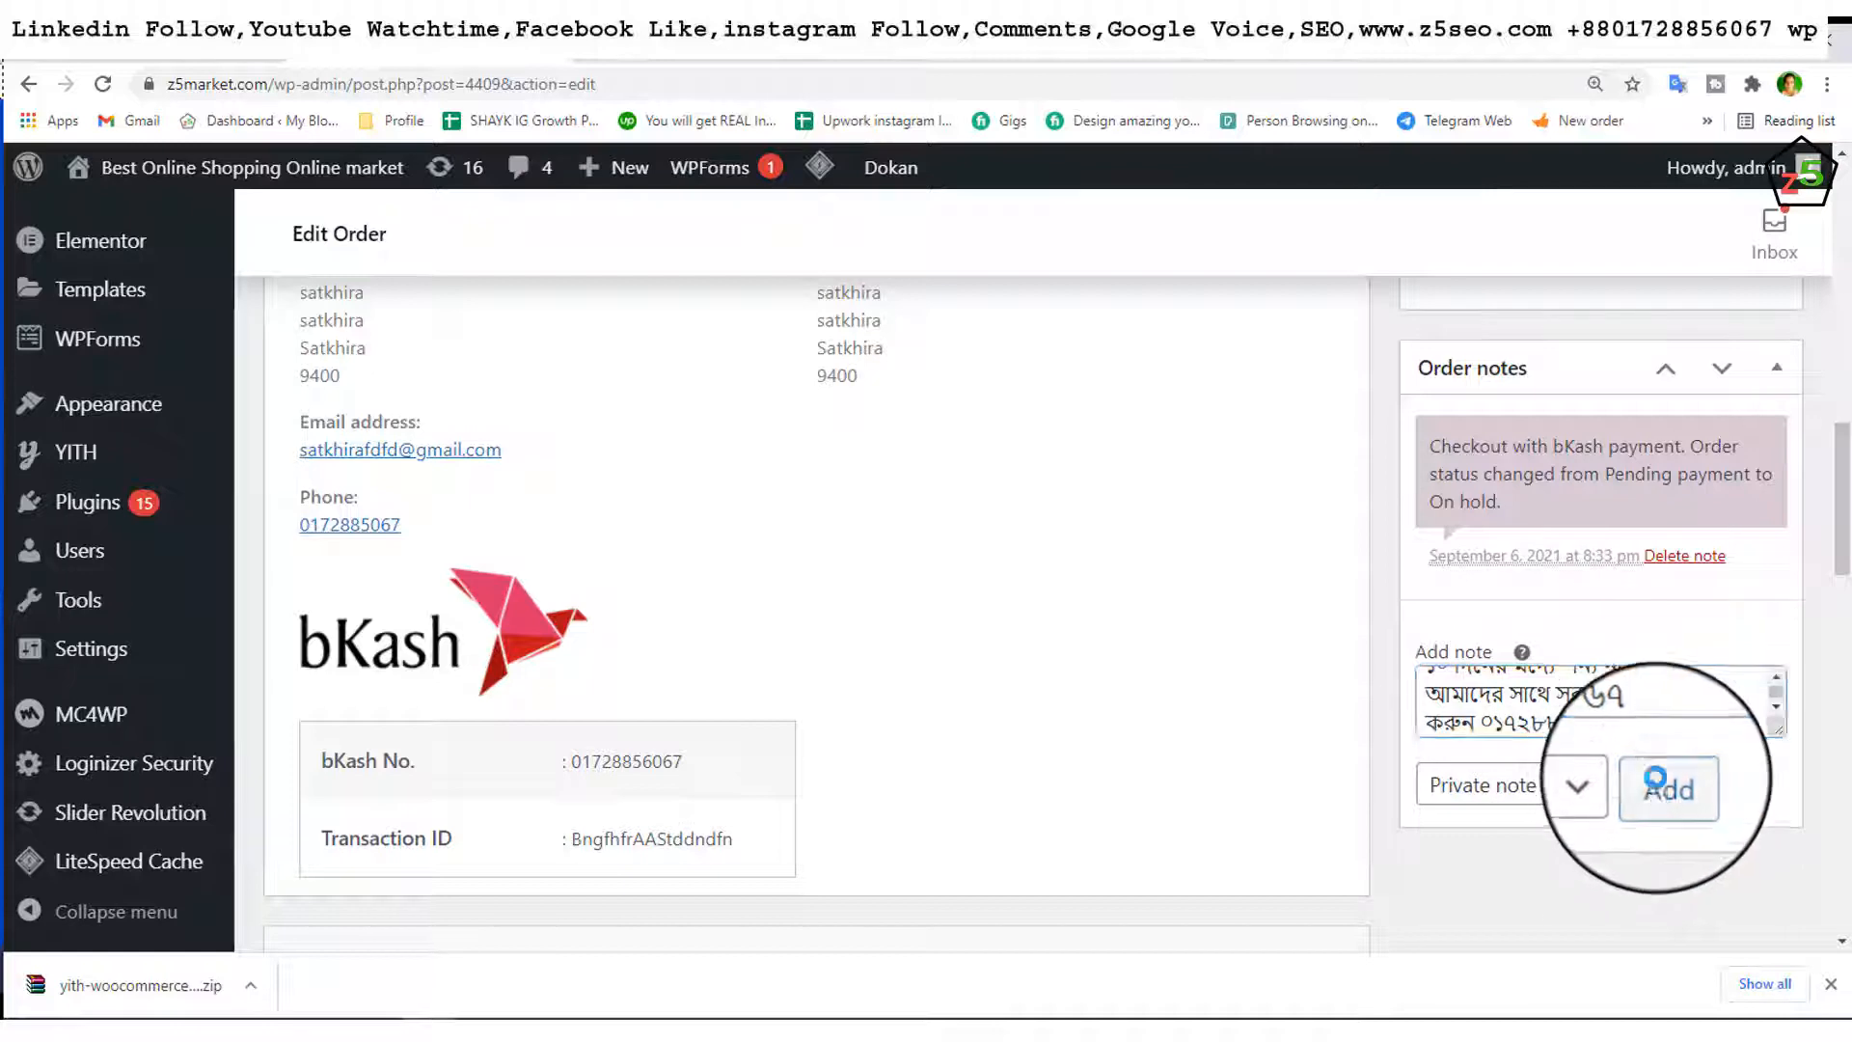
{"action": "scroll", "coordinate": [1427, 566], "scroll_direction": "up", "scroll_amount": 1}
{"action": "scroll", "coordinate": [1469, 548], "scroll_direction": "up", "scroll_amount": 1}
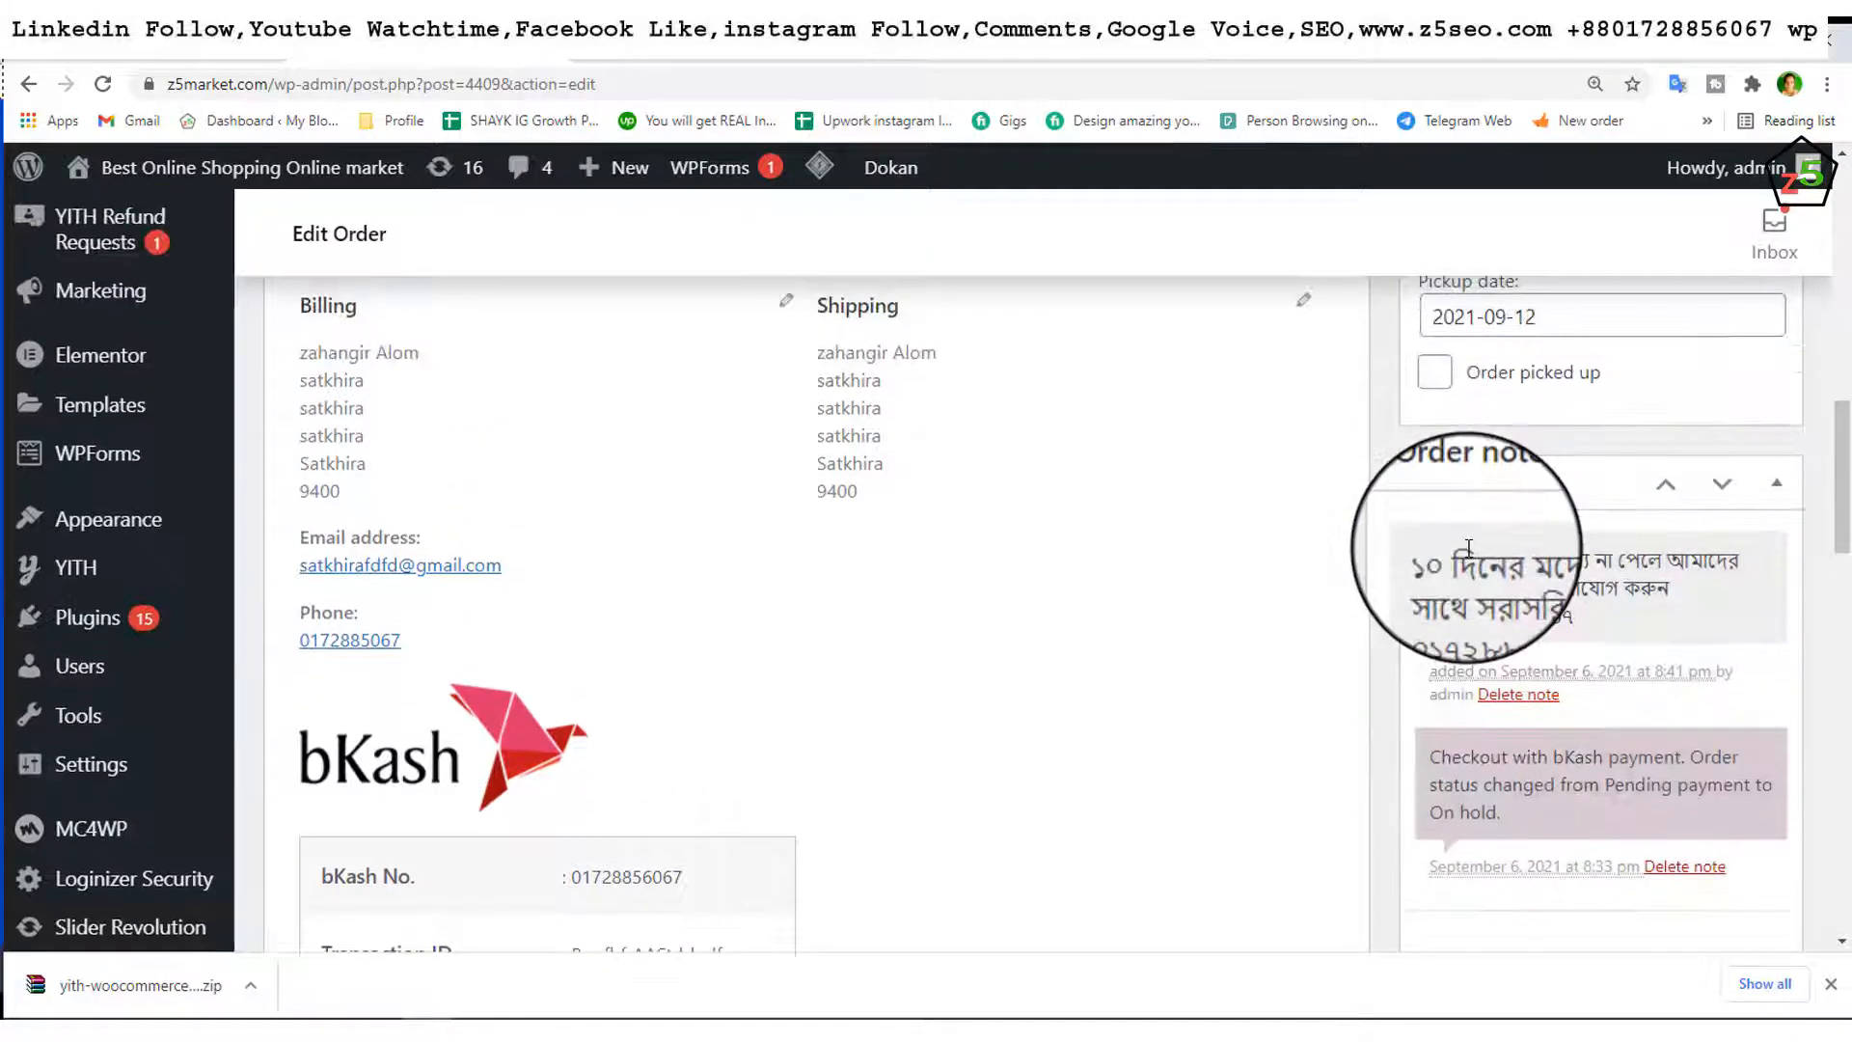
{"action": "scroll", "coordinate": [1469, 548], "scroll_direction": "up", "scroll_amount": 10}
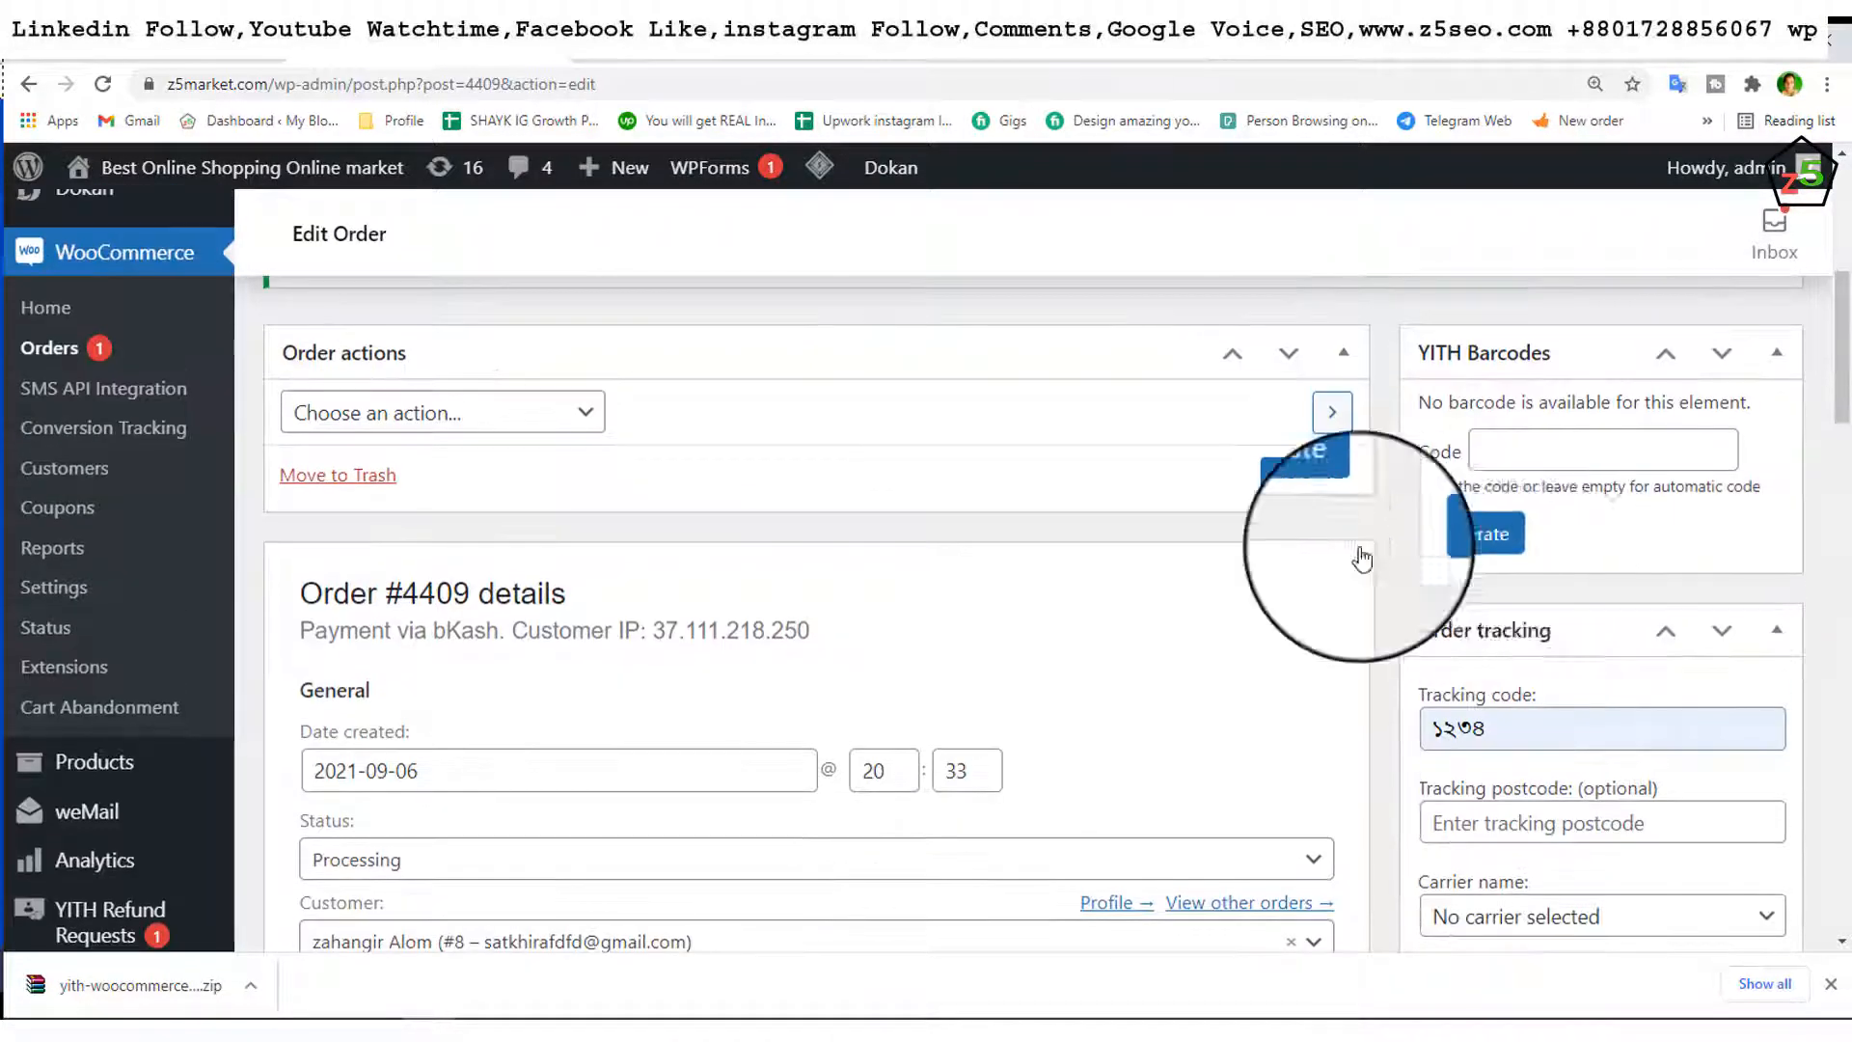
Step: Generate an automatic barcode with the code field empty and update order #4409
{"action": "left_click", "coordinate": [1483, 552]}
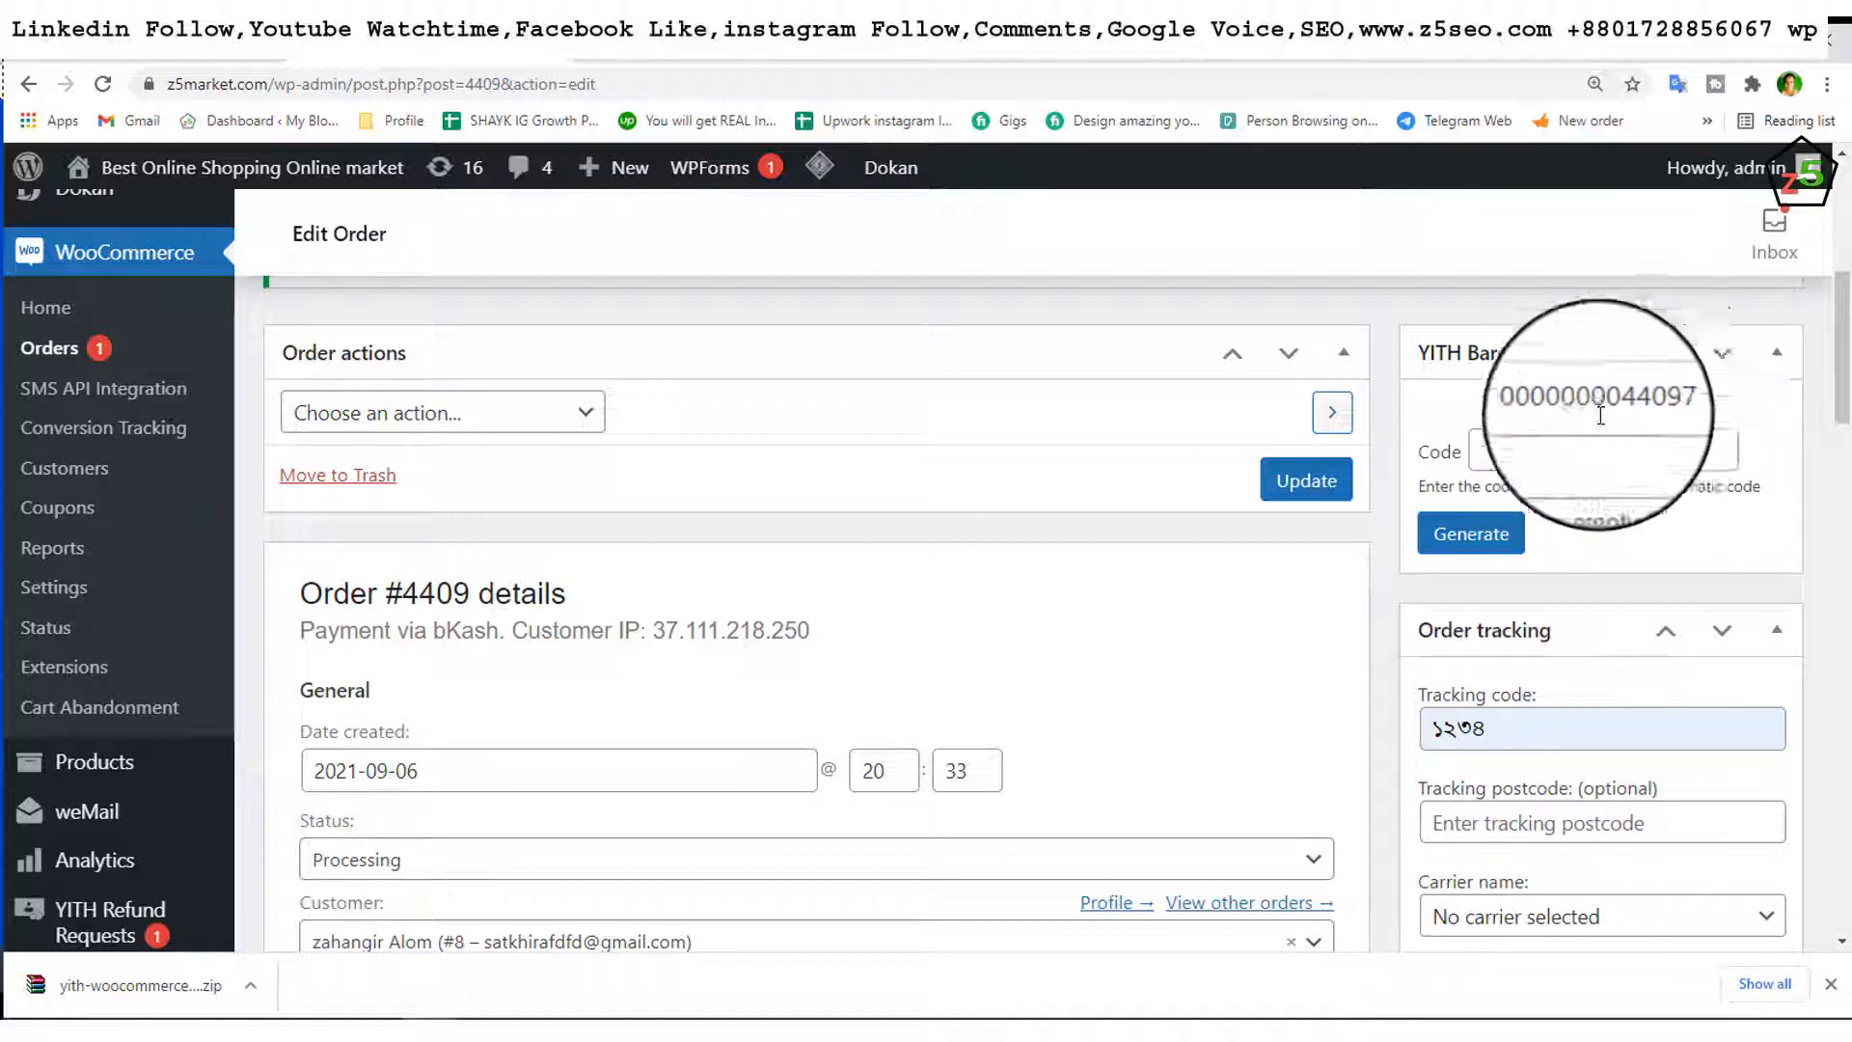
{"action": "left_click", "coordinate": [1324, 496]}
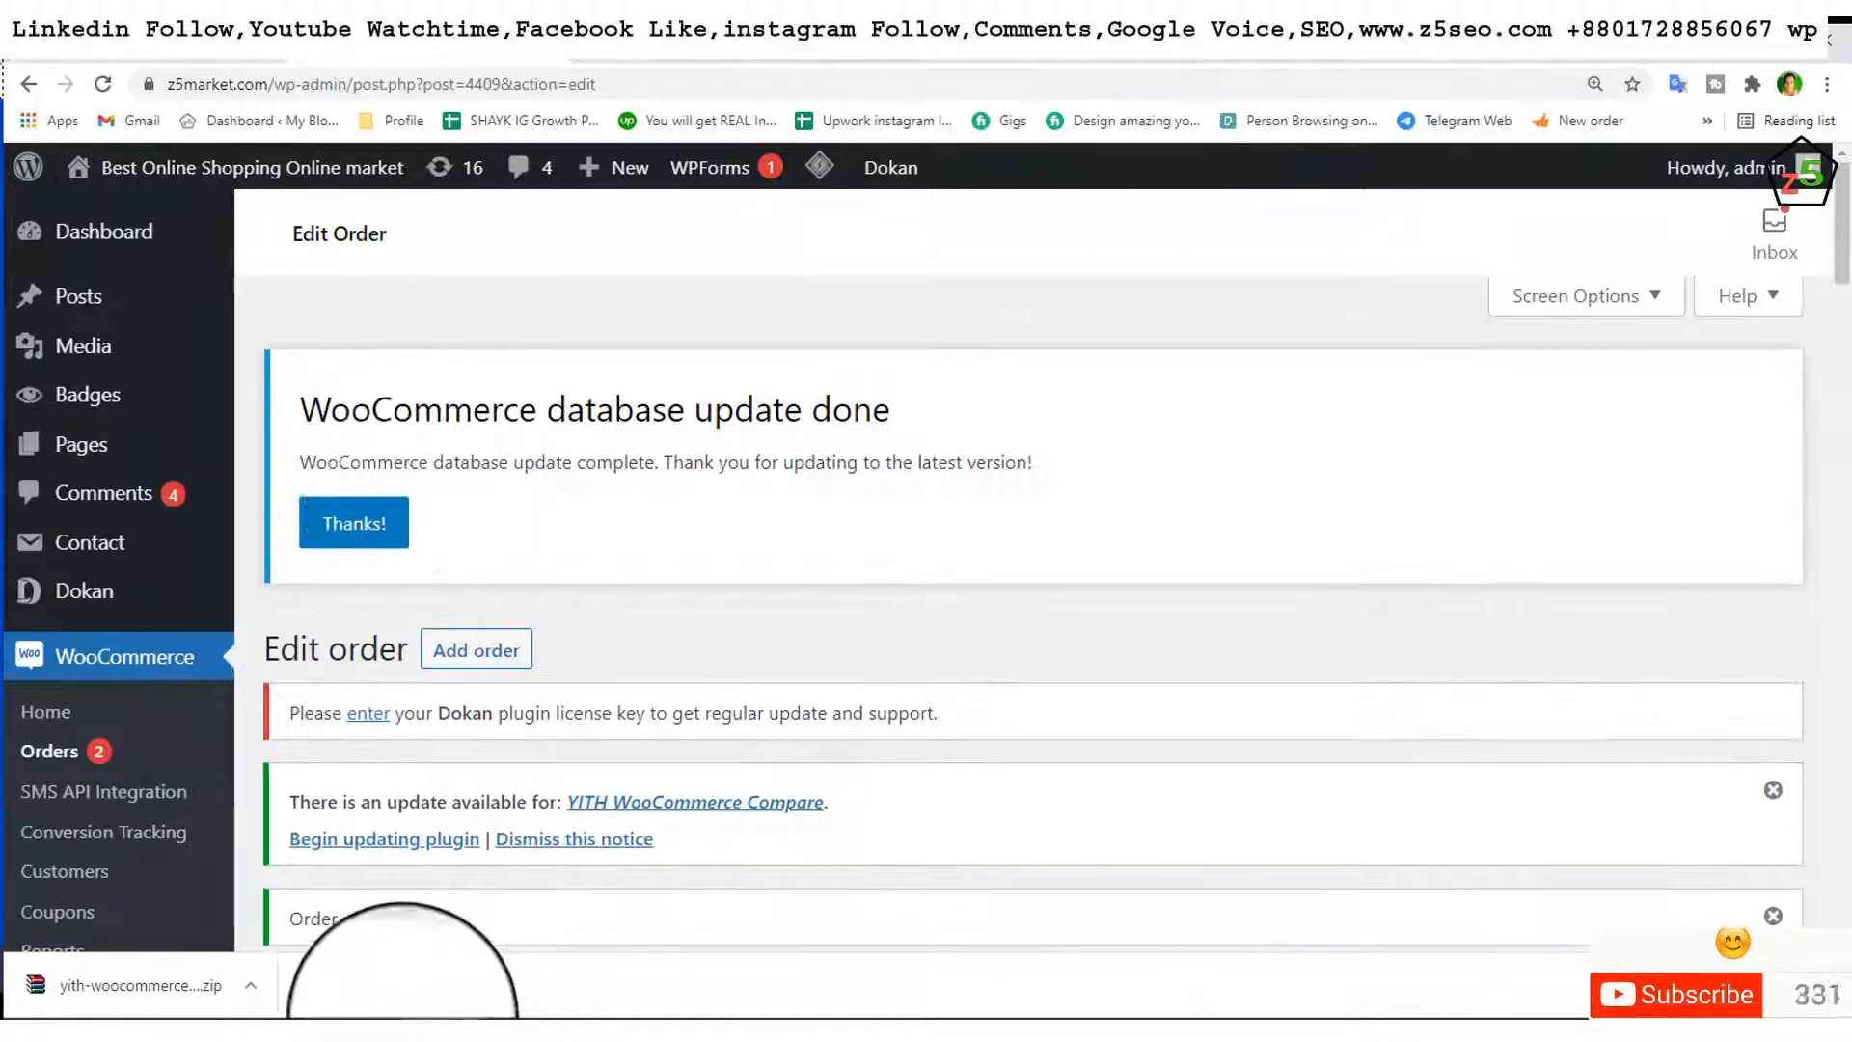
Step: In the customer's incognito window, reload My Account orders to see #4409 Processing with its Track tooltip
{"action": "mouse_move", "coordinate": [442, 1036]}
{"action": "left_click", "coordinate": [533, 963]}
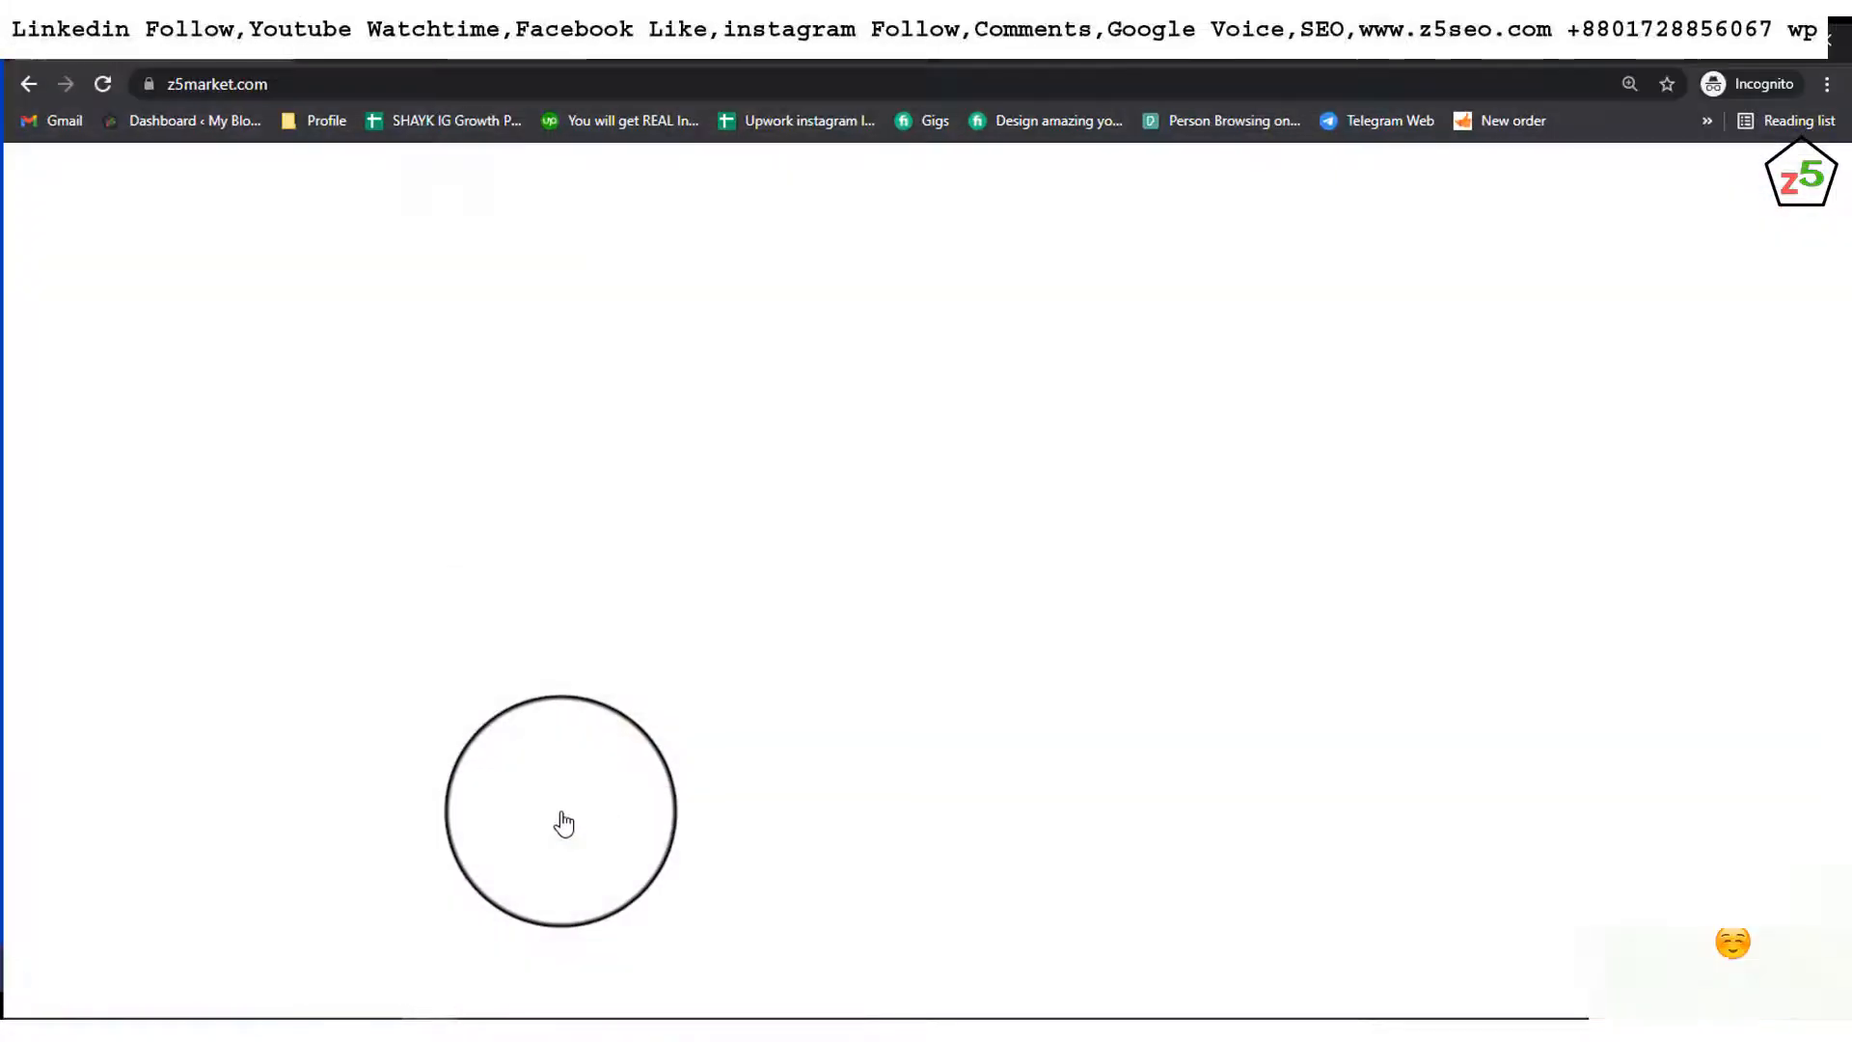
{"action": "left_click", "coordinate": [374, 32]}
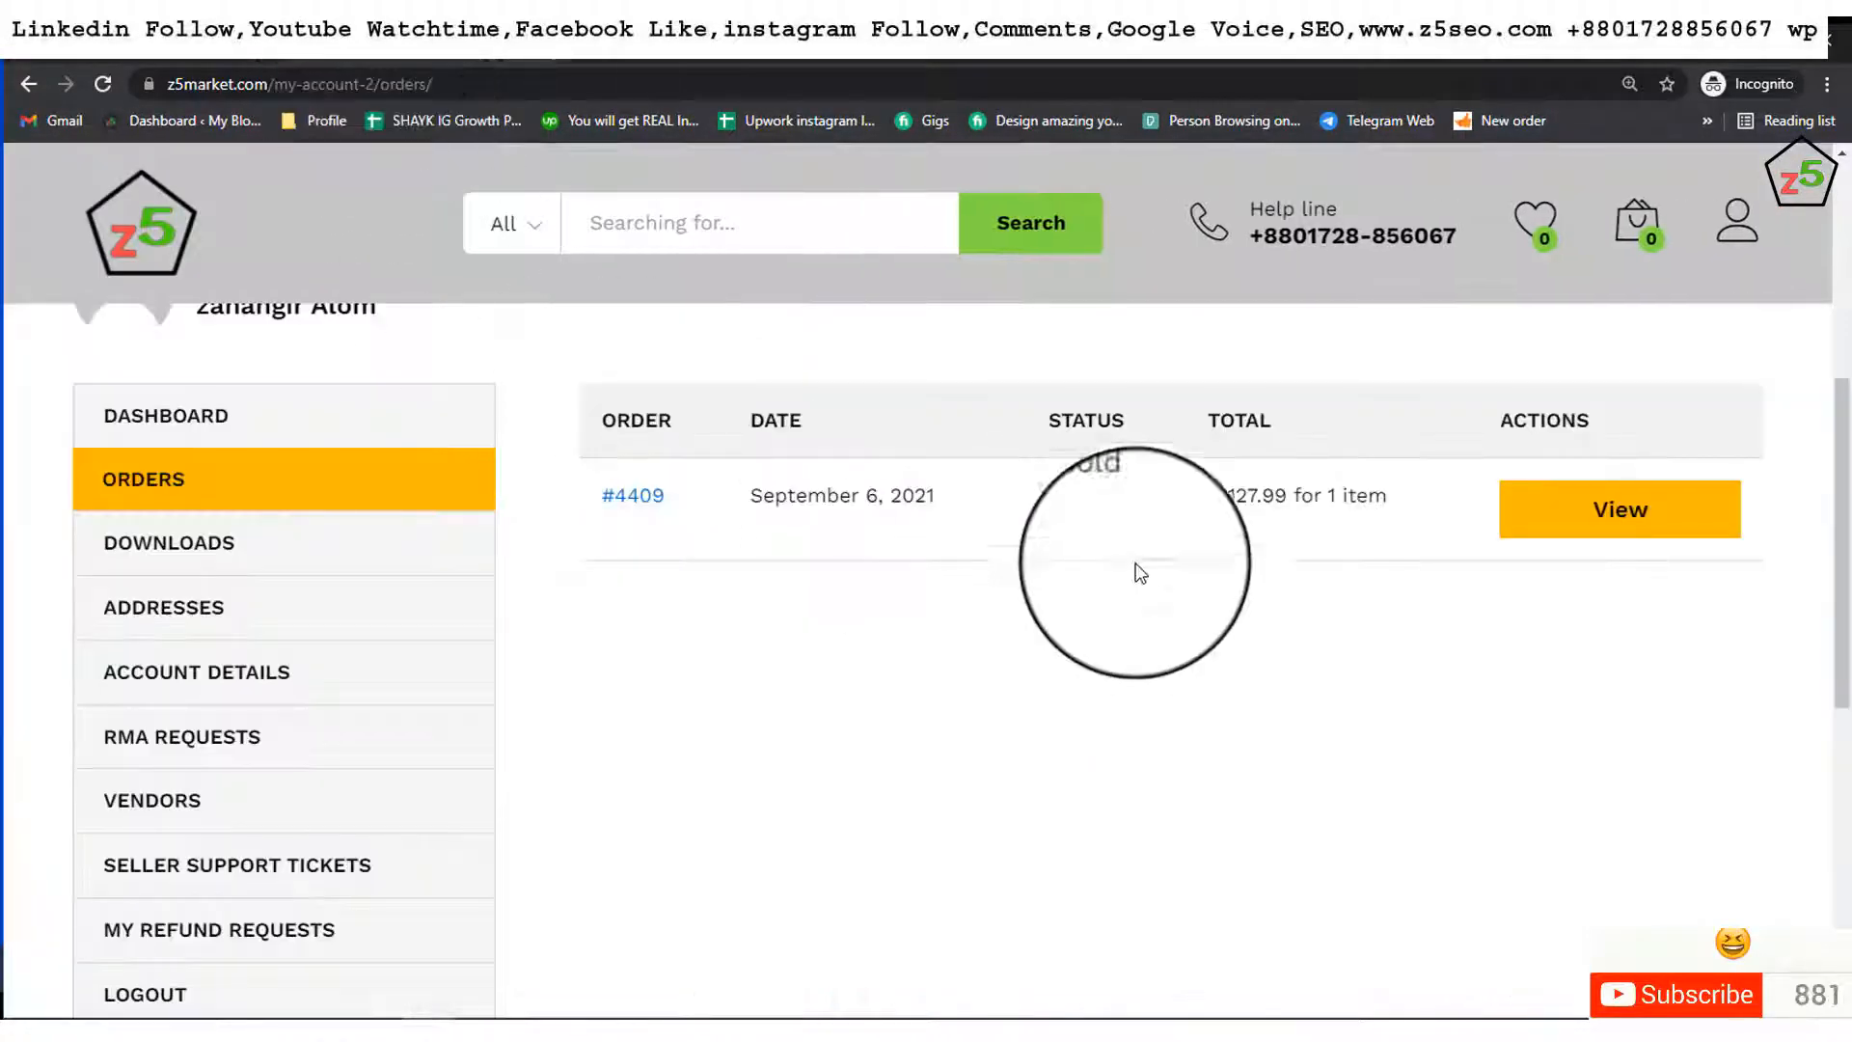
{"action": "left_click", "coordinate": [101, 83]}
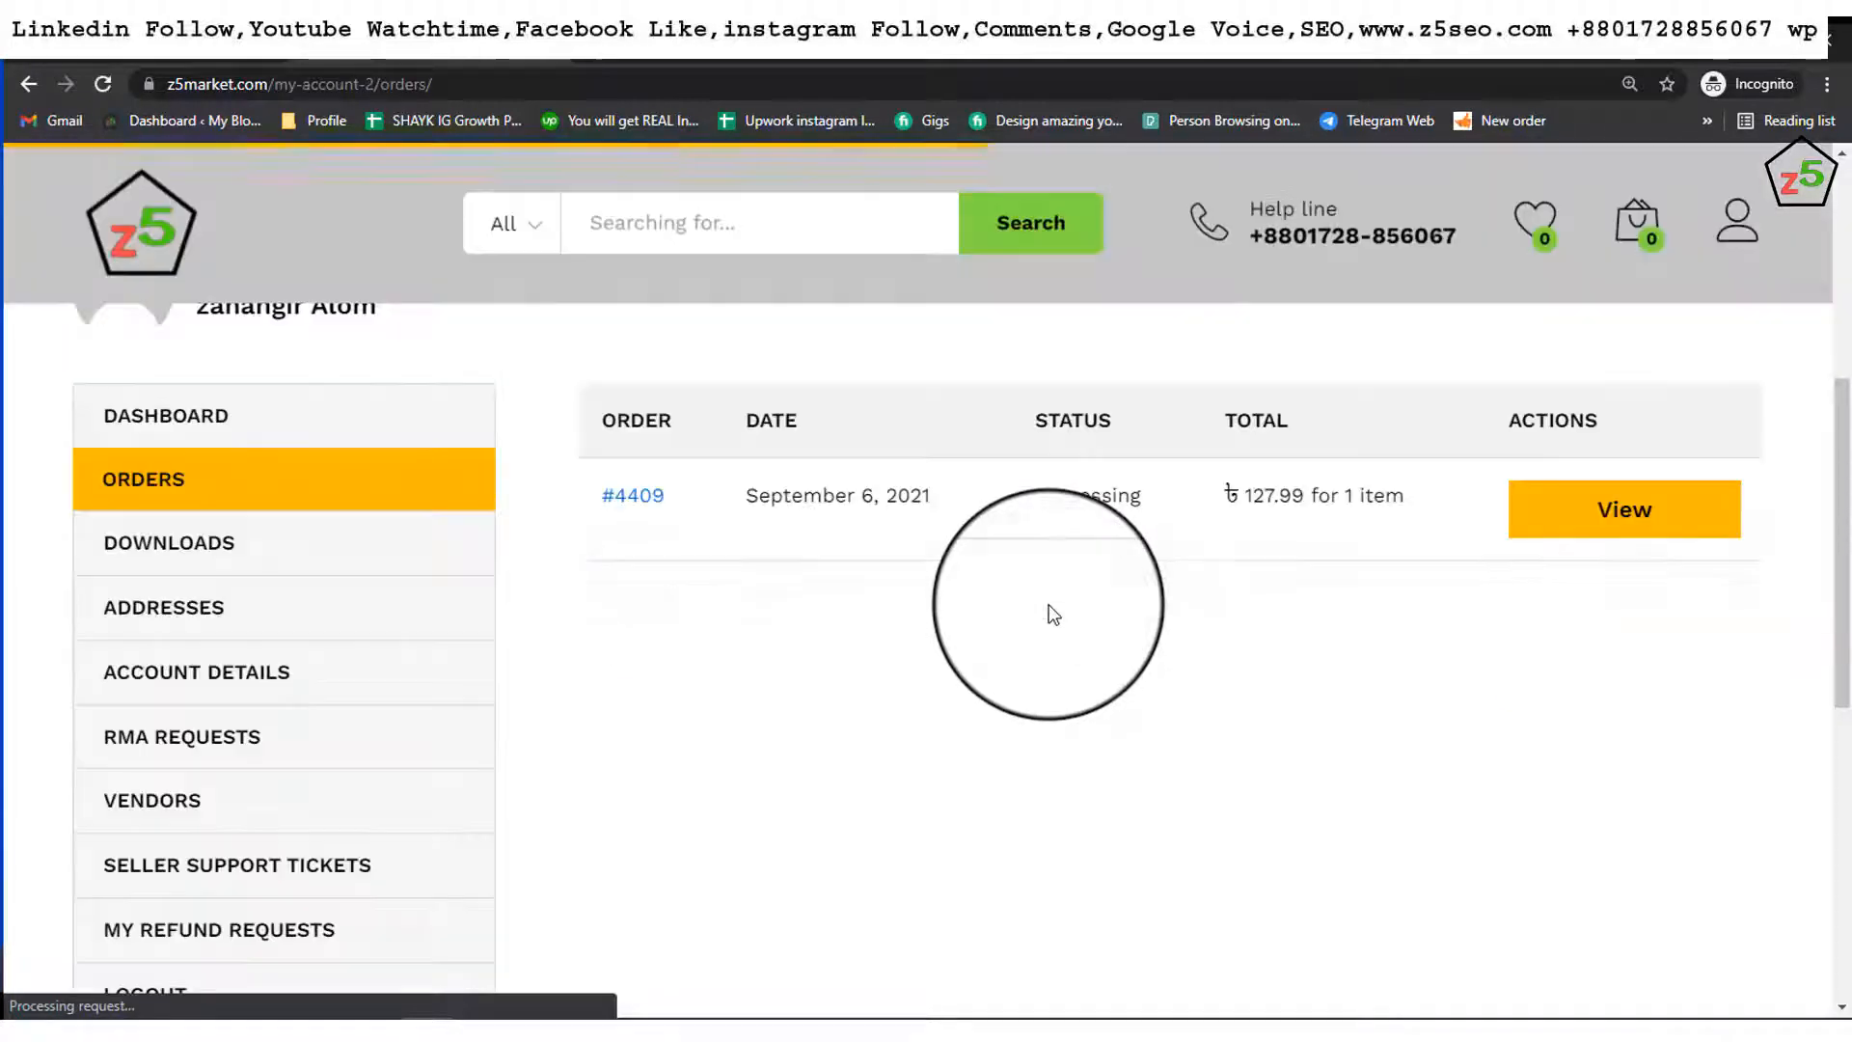
{"action": "scroll", "coordinate": [155, 489], "scroll_direction": "down", "scroll_amount": 2}
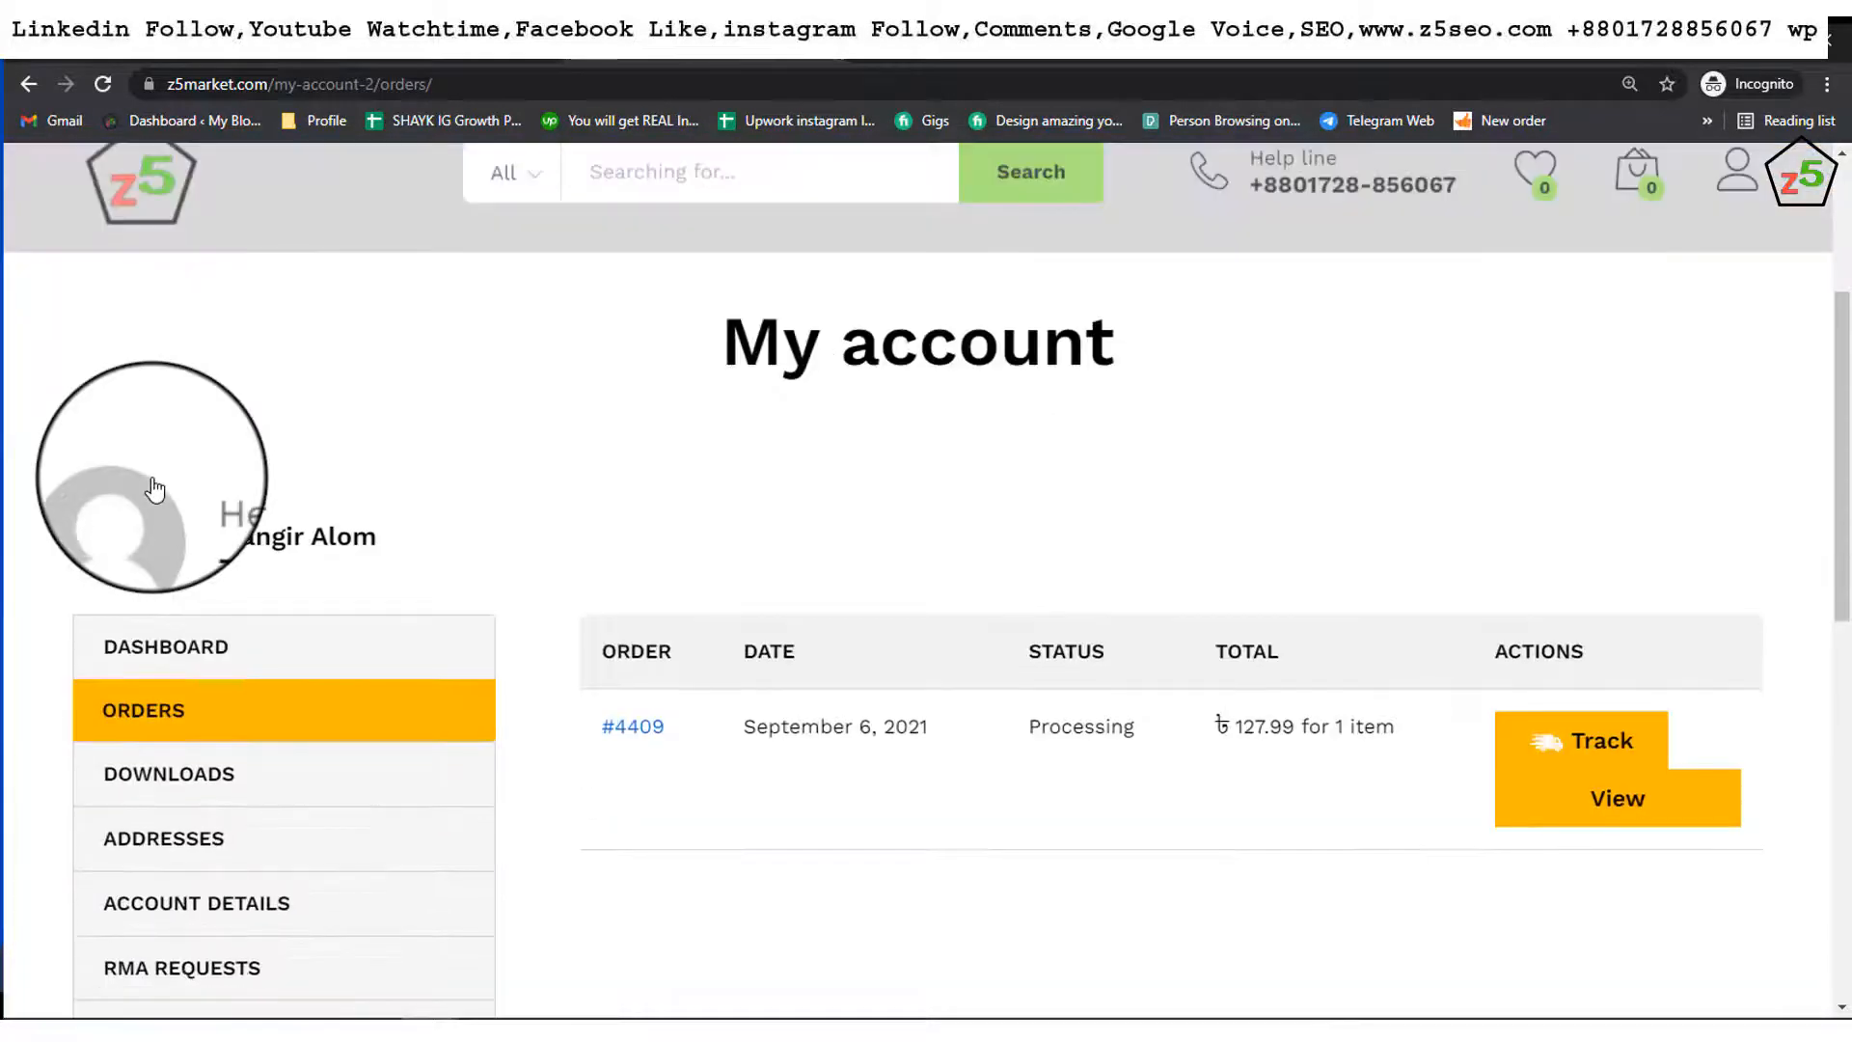
{"action": "scroll", "coordinate": [154, 489], "scroll_direction": "down", "scroll_amount": 1}
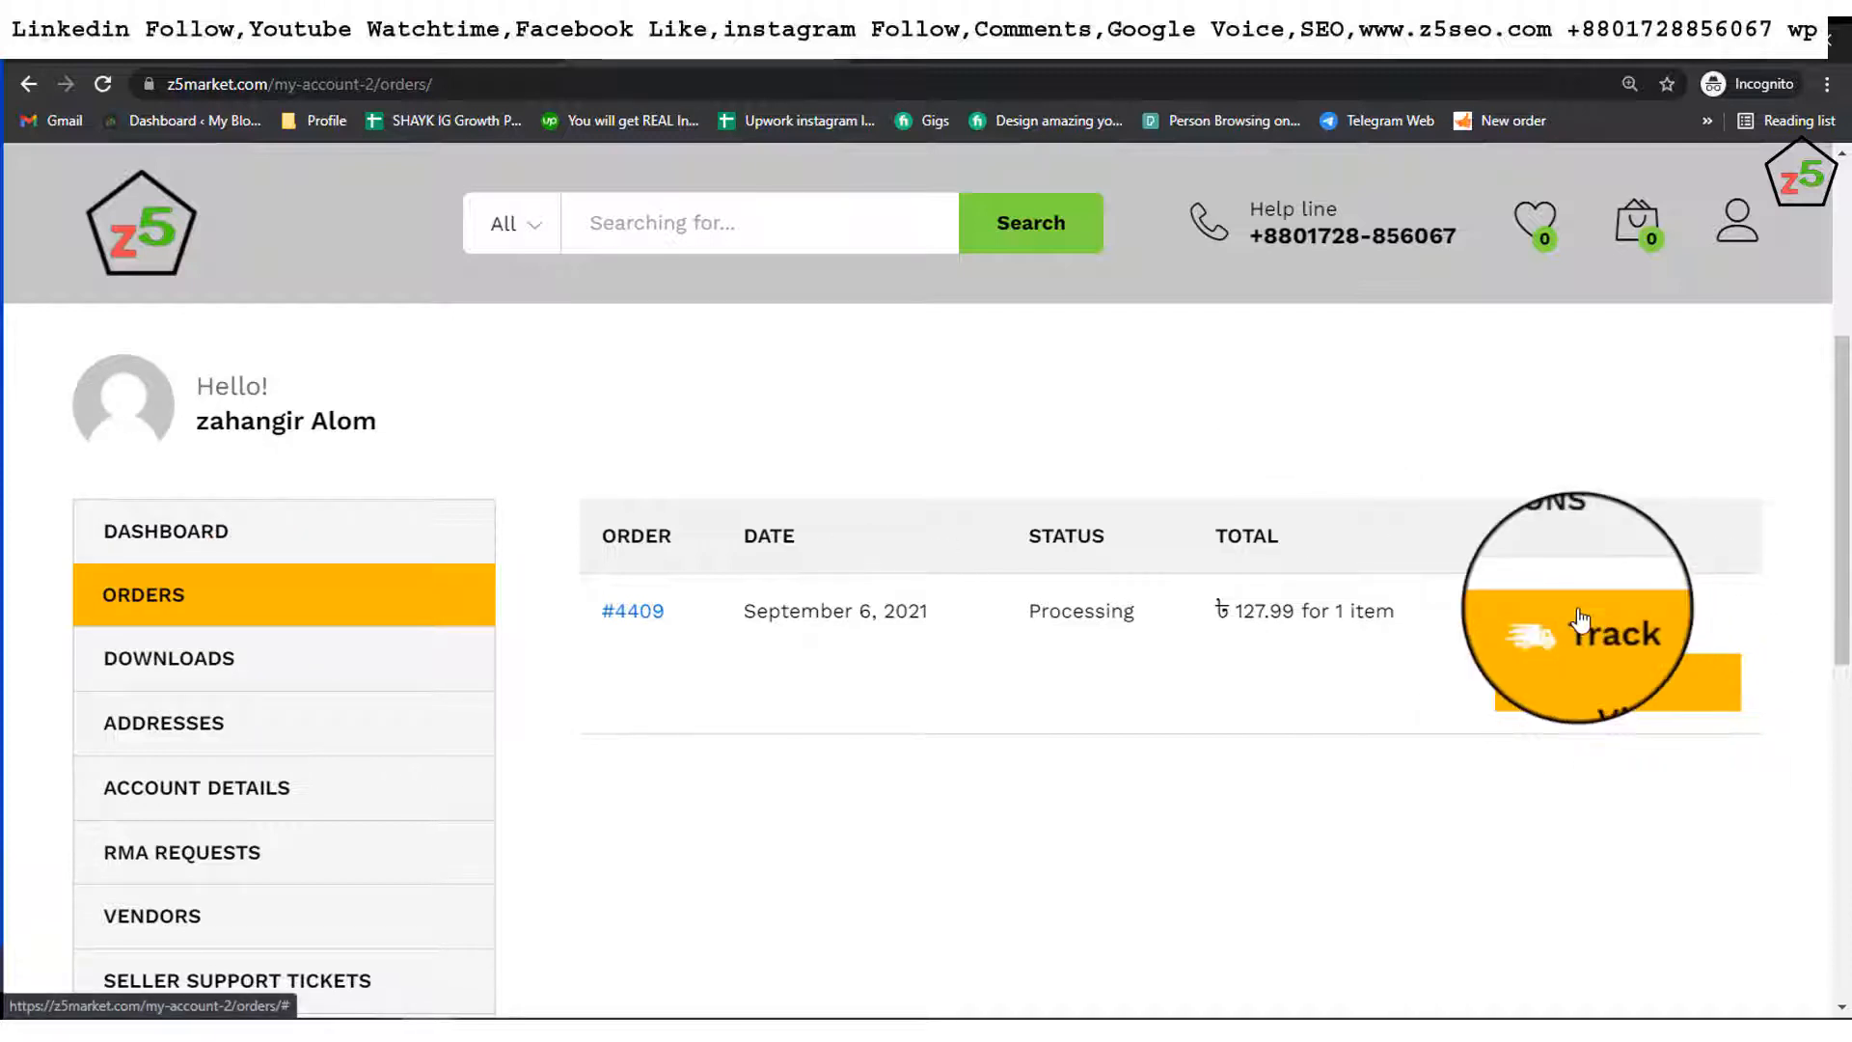
{"action": "mouse_move", "coordinate": [1575, 618]}
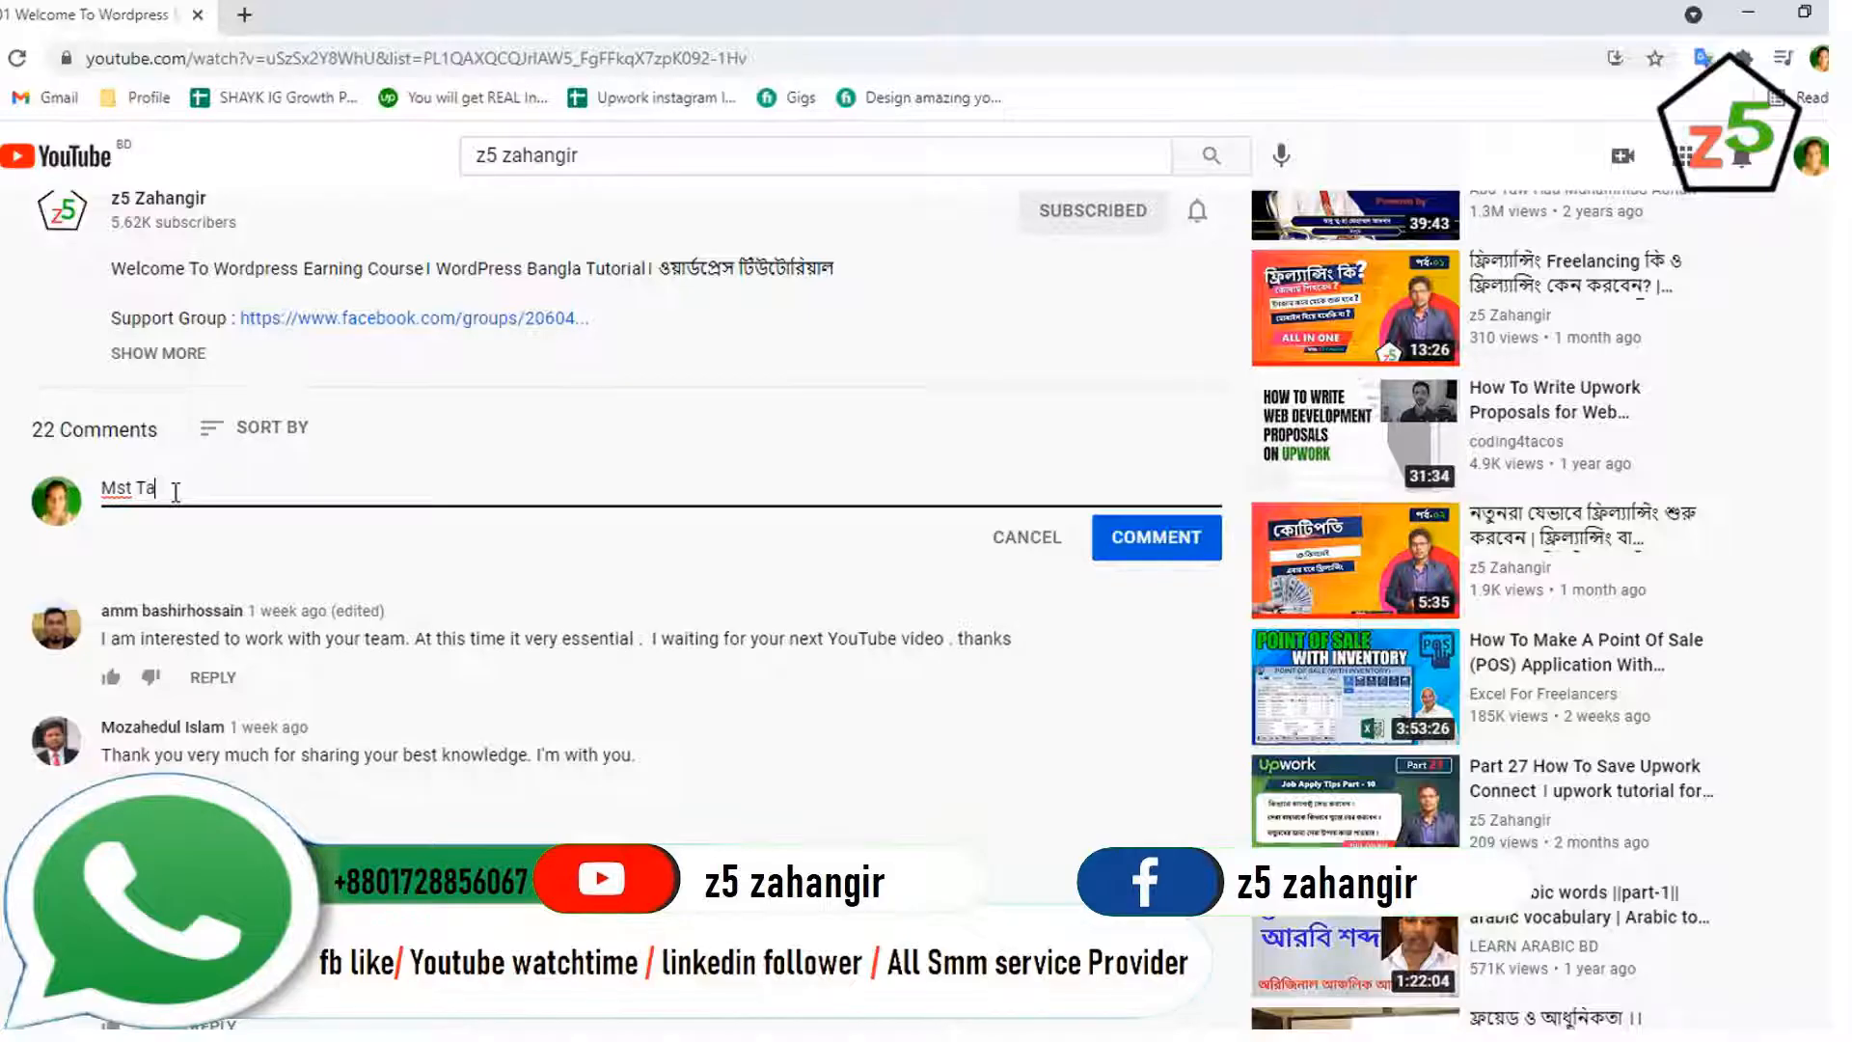
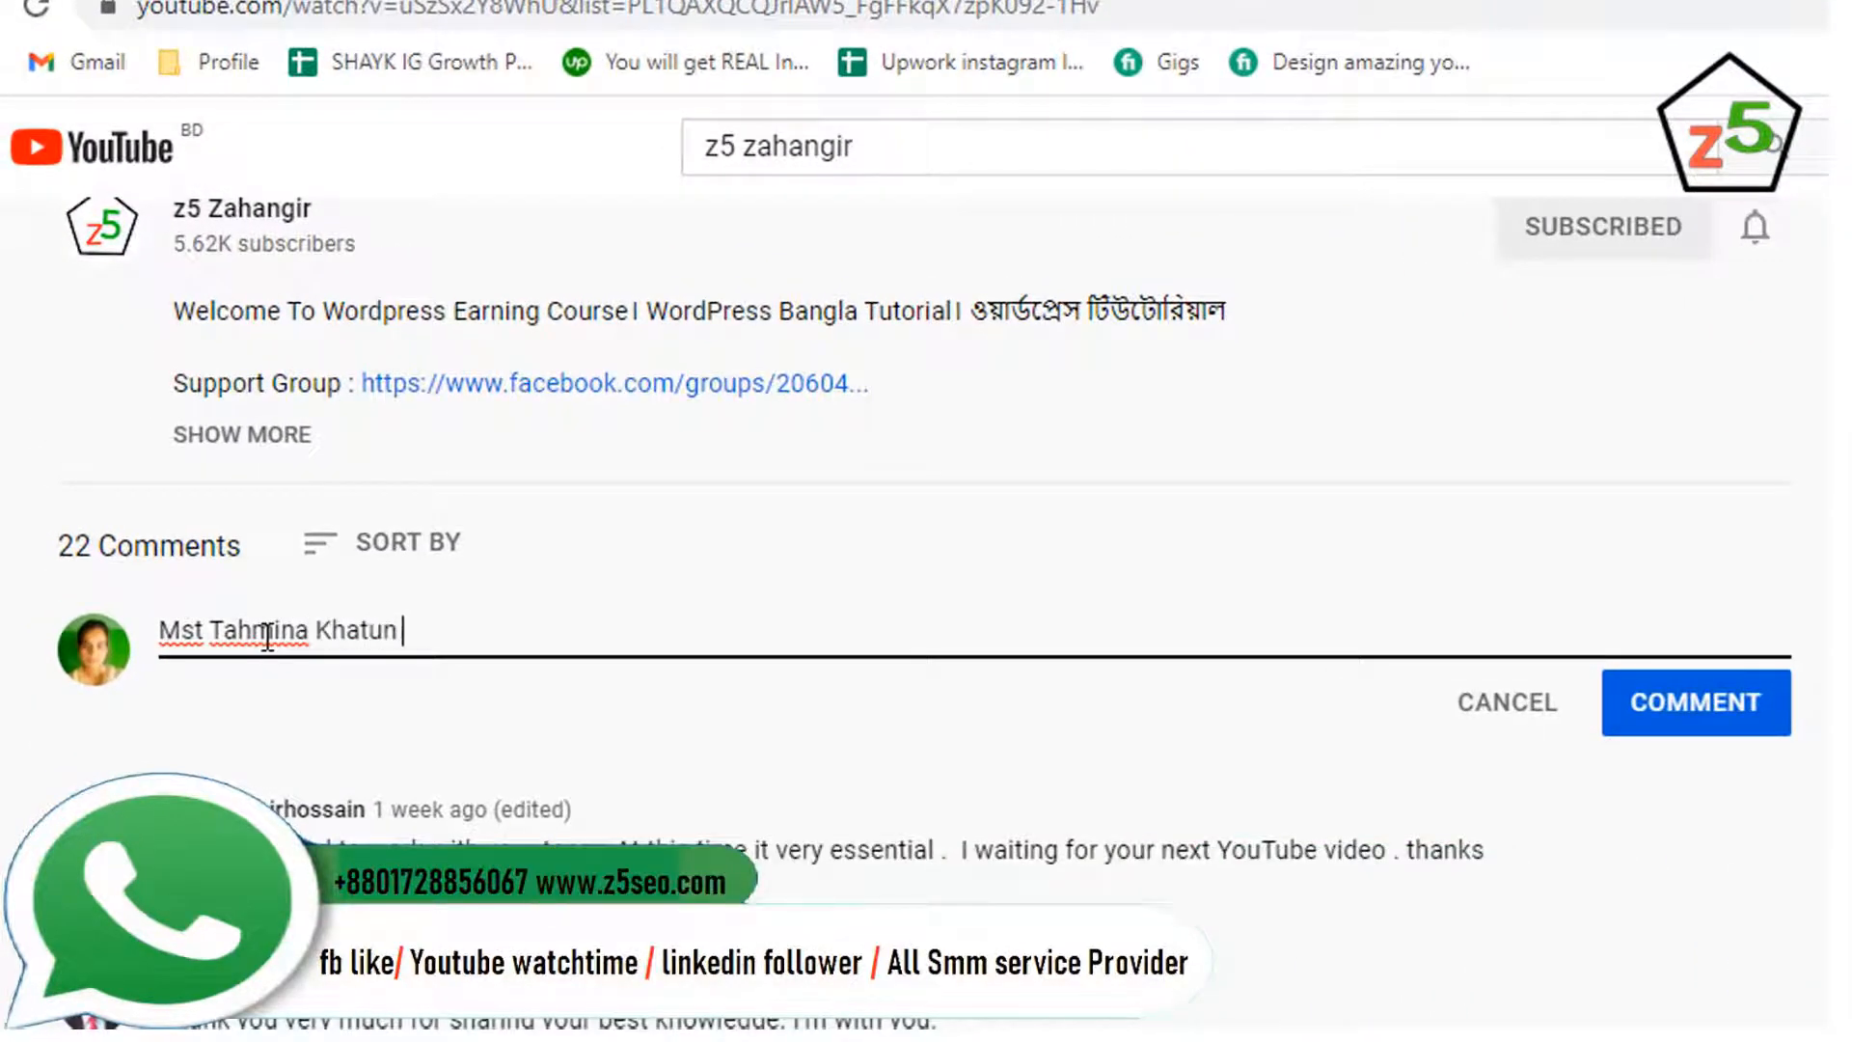
Step: Post a YouTube comment with the commenter's name on one line and their location on the next
{"action": "key", "text": "Return"}
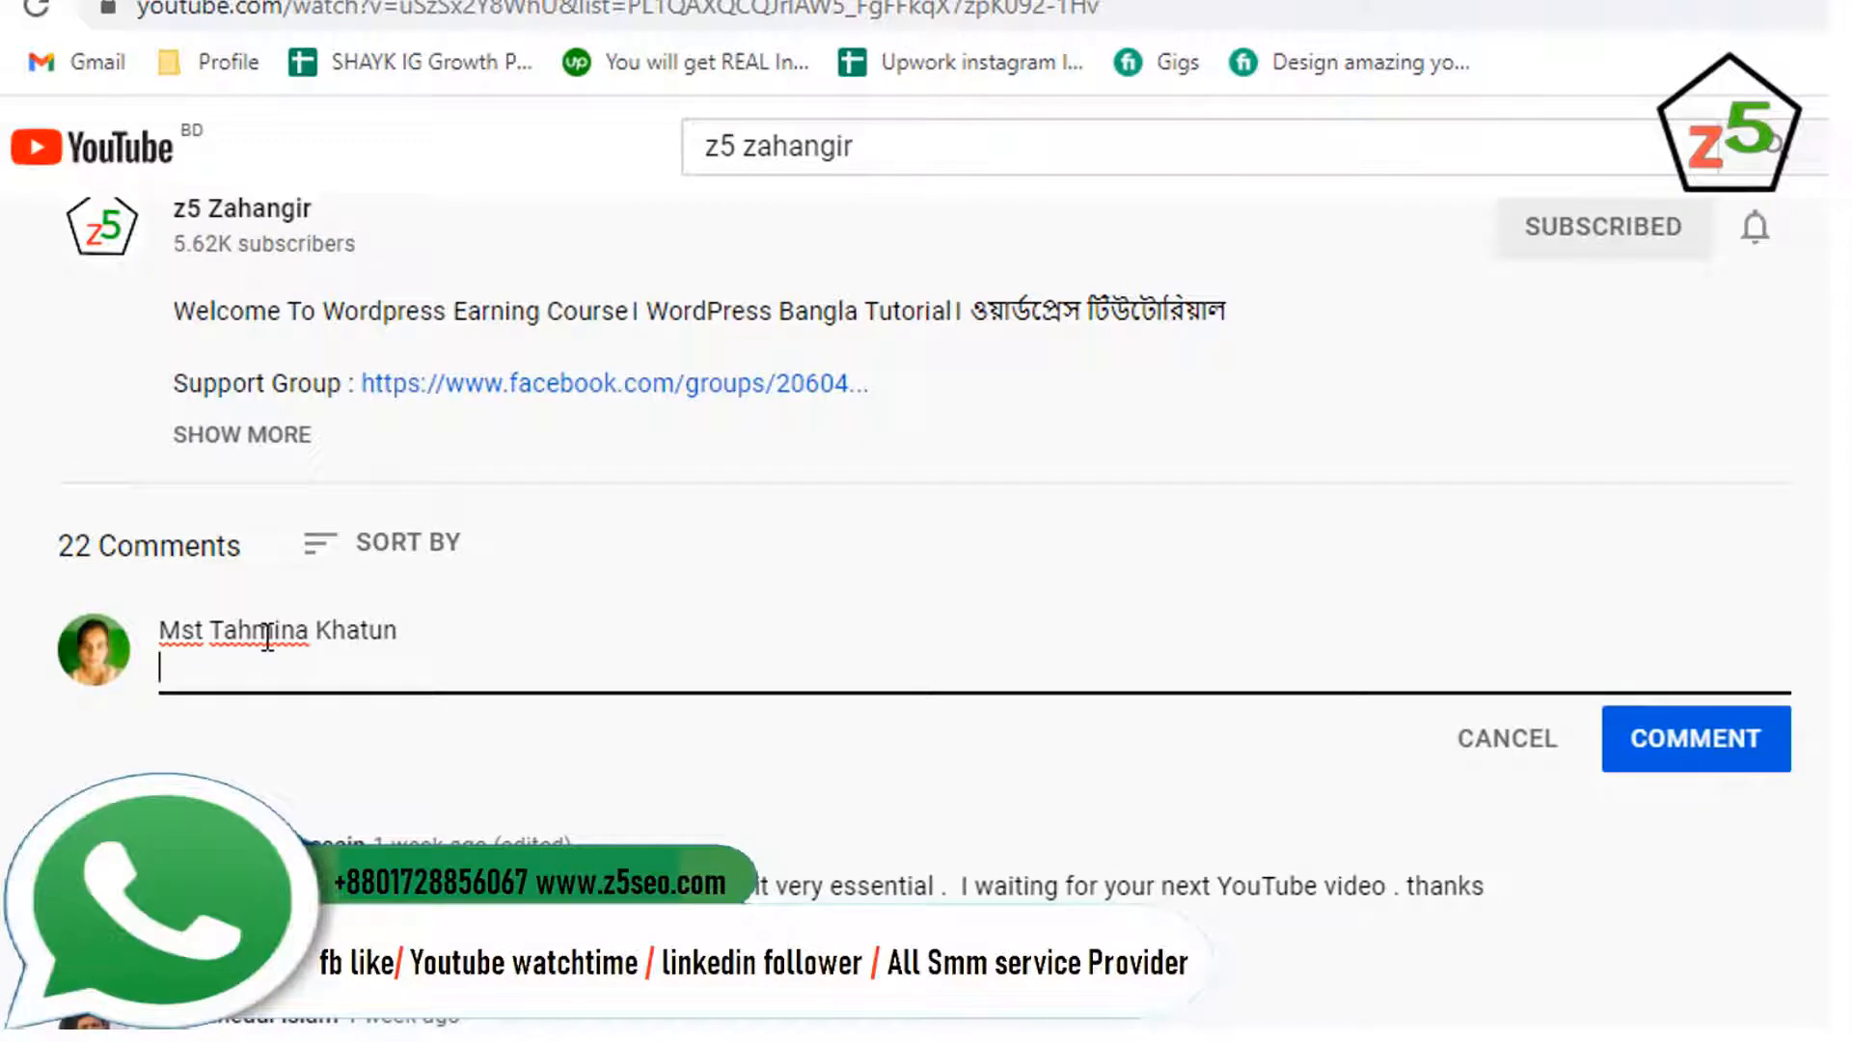
{"action": "type", "text": "Satkhira"}
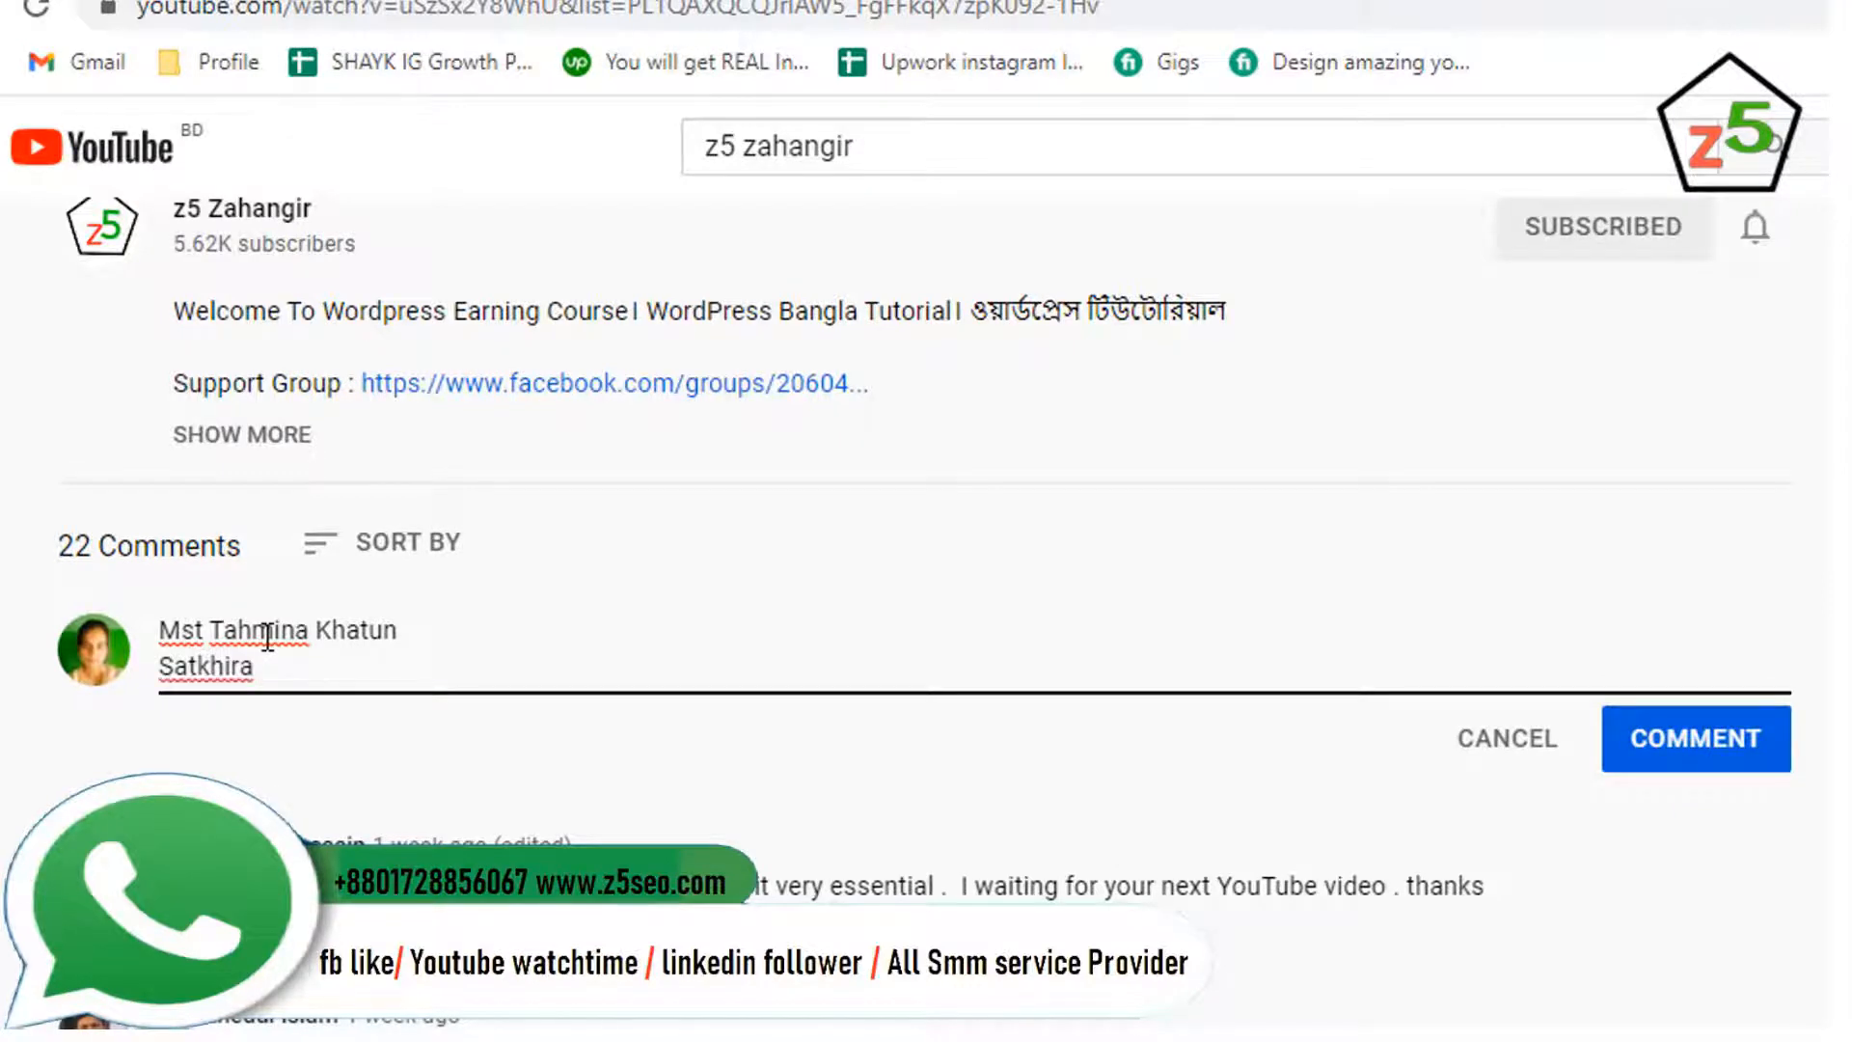
{"action": "type", "text": " Sadar"}
{"action": "type", "text": " Satkhir"}
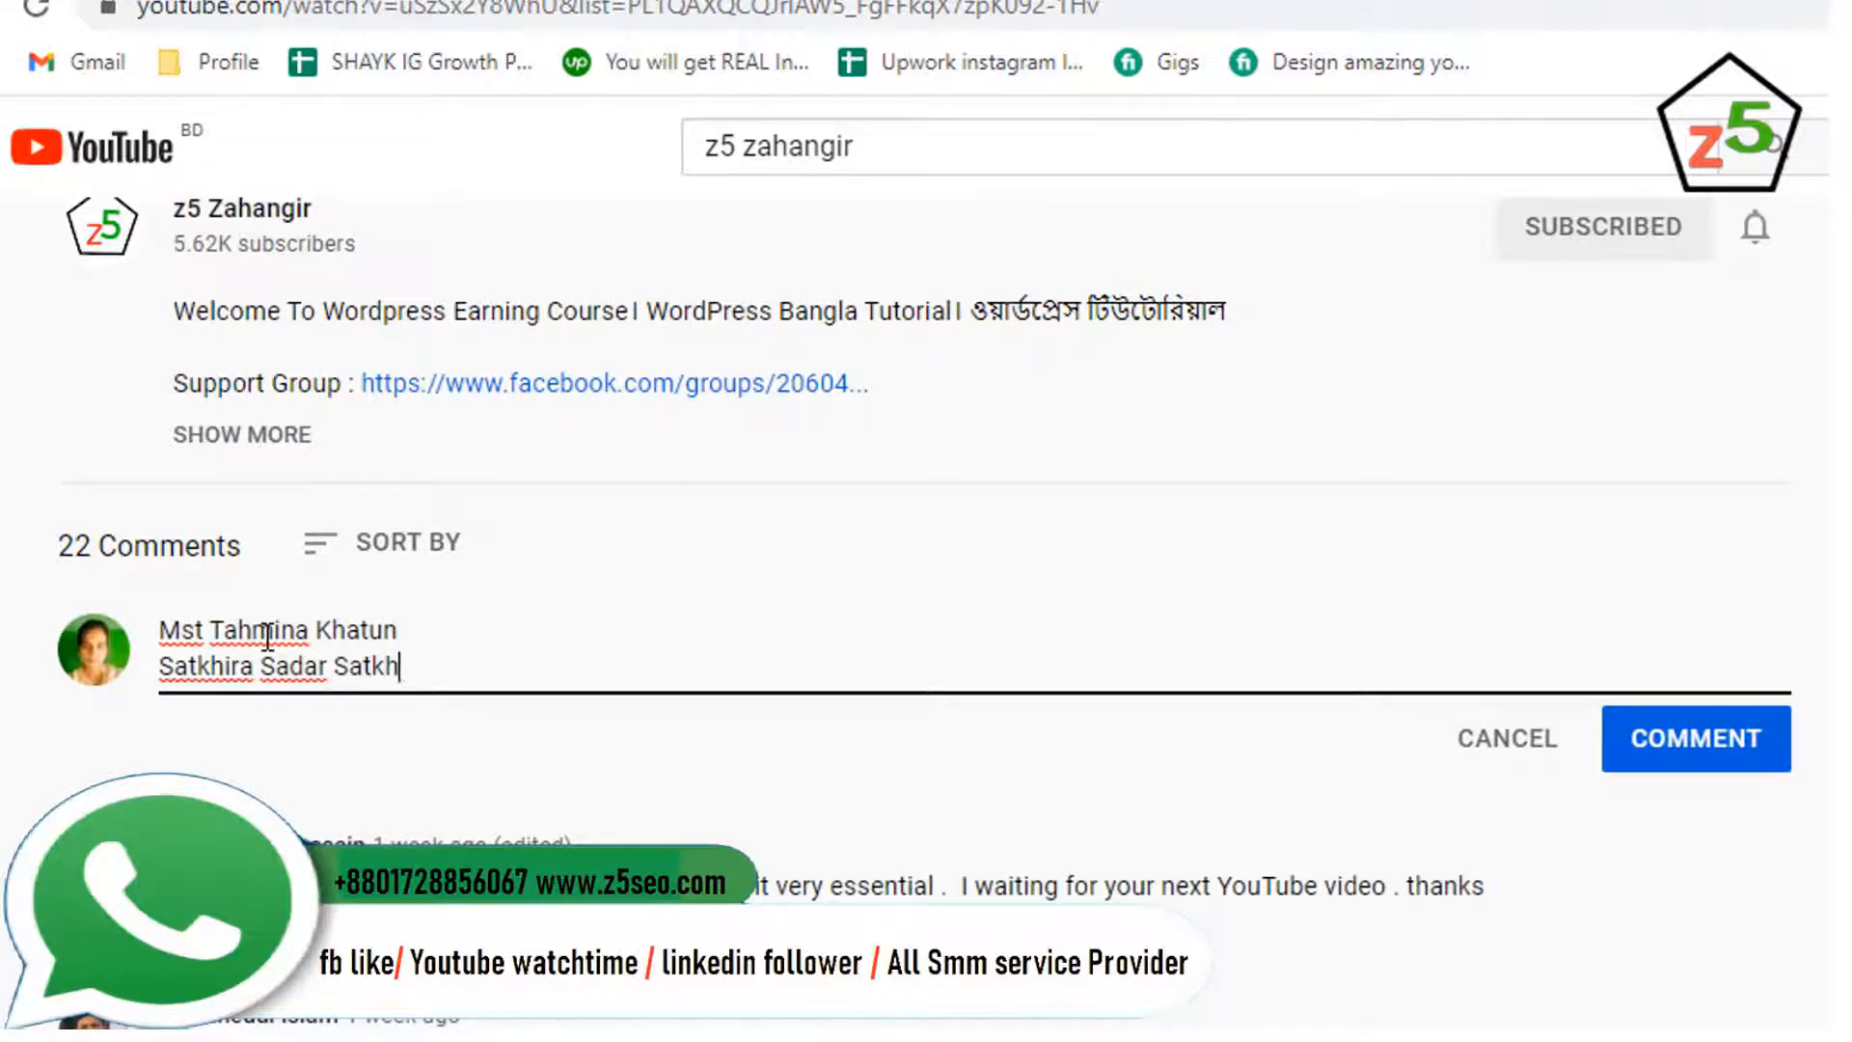
{"action": "type", "text": "a"}
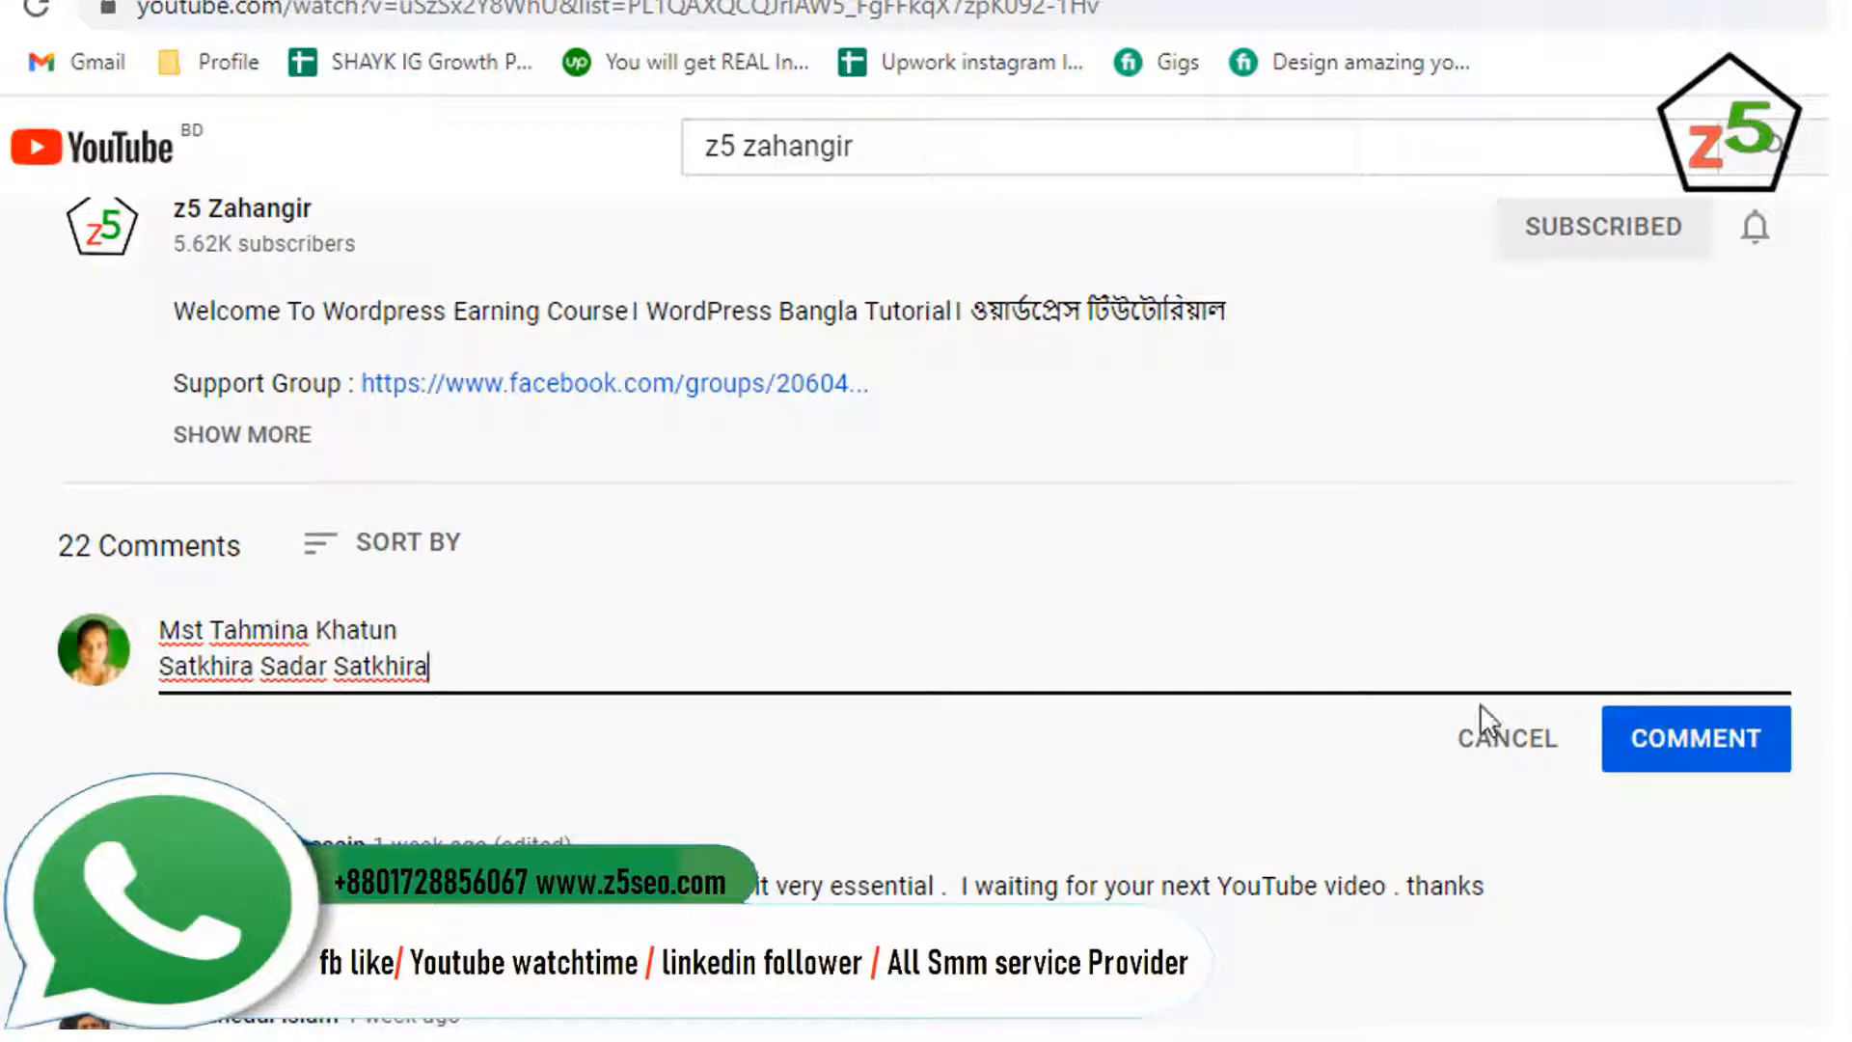
{"action": "left_click", "coordinate": [1692, 764]}
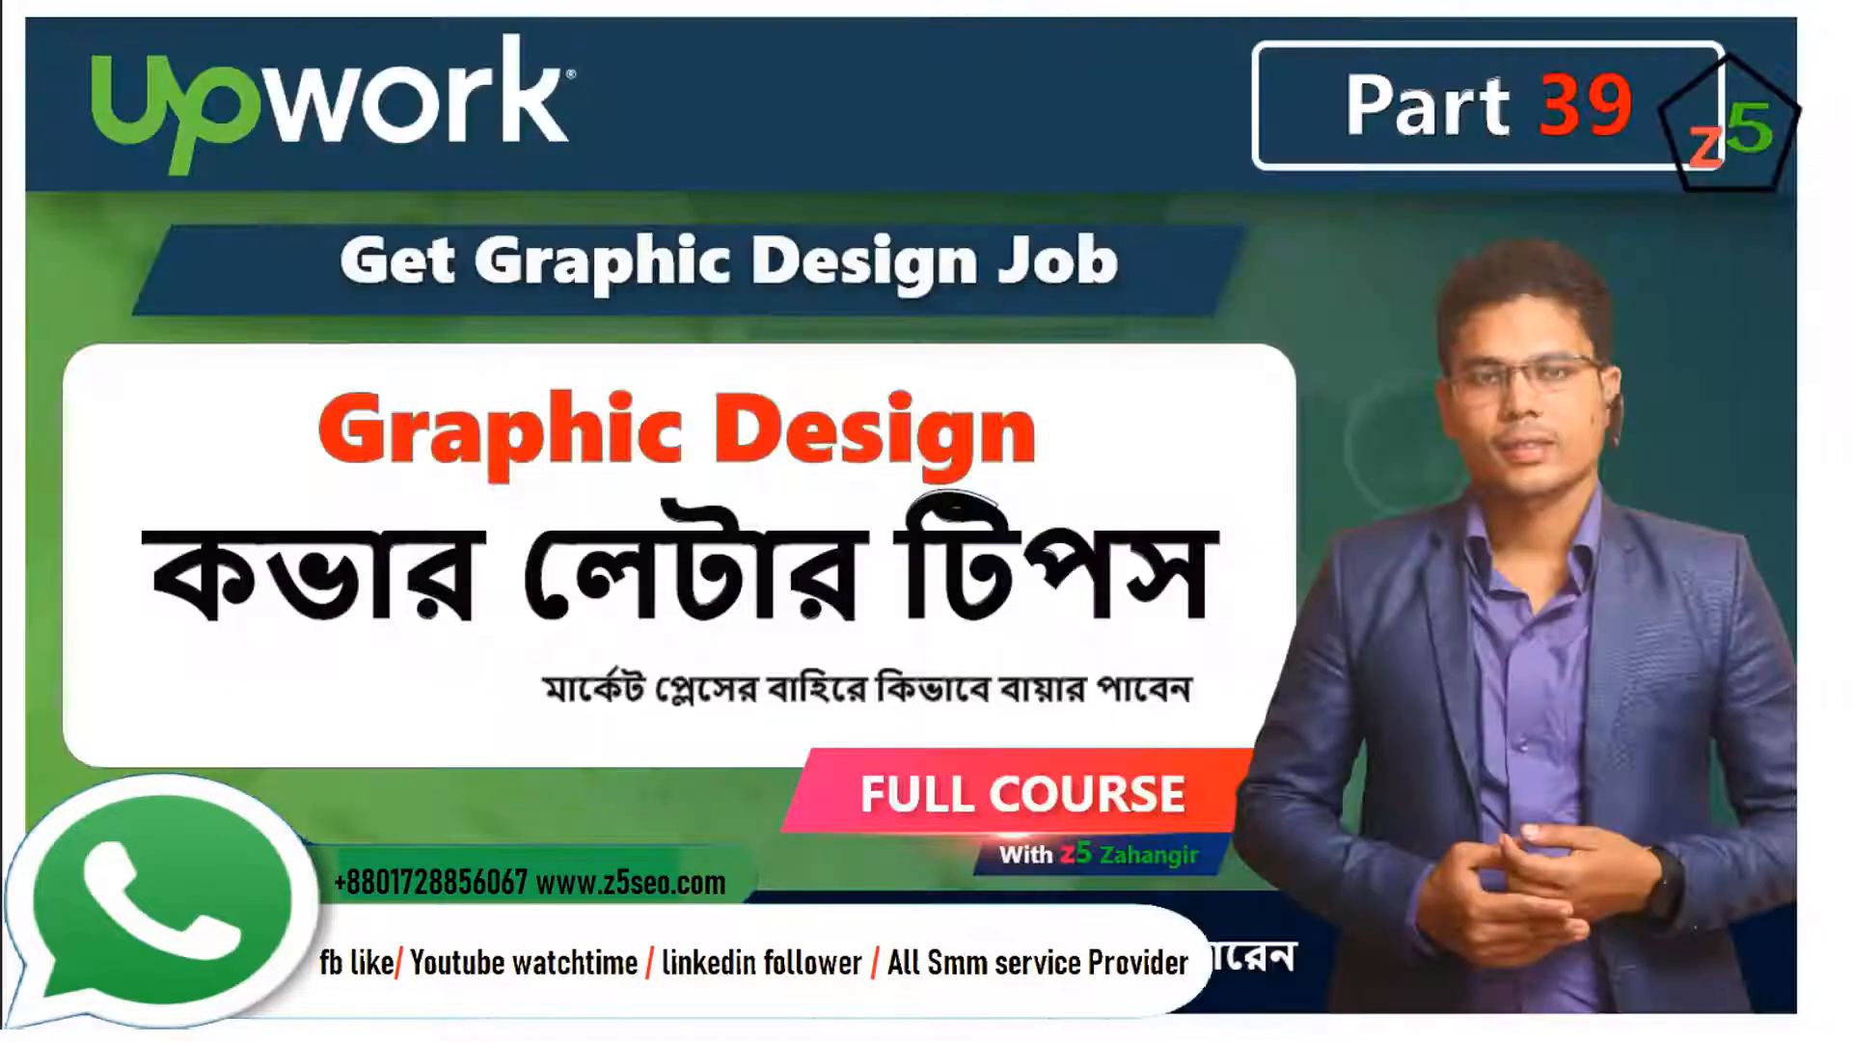